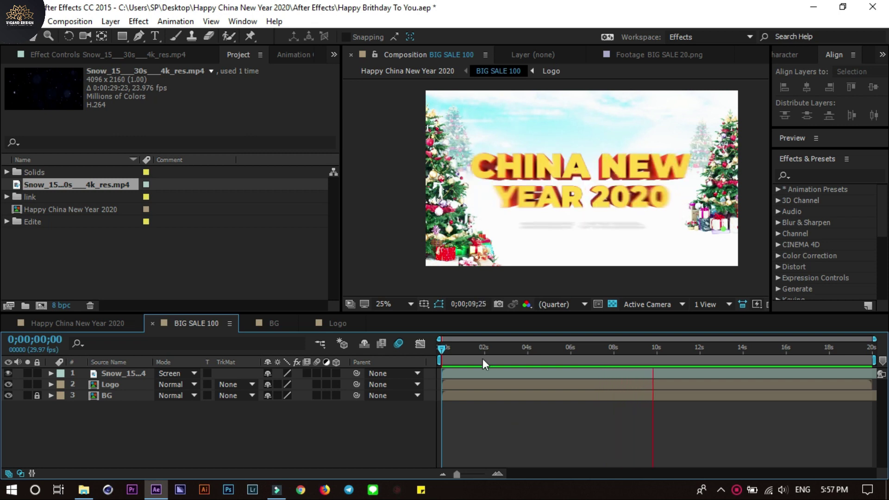
Stop the preview and close the current project, saving its changes
key("space")
mouse_move(508, 356)
left_mouse_down()
mouse_move(736, 374)
mouse_move(456, 389)
mouse_move(740, 409)
left_mouse_up()
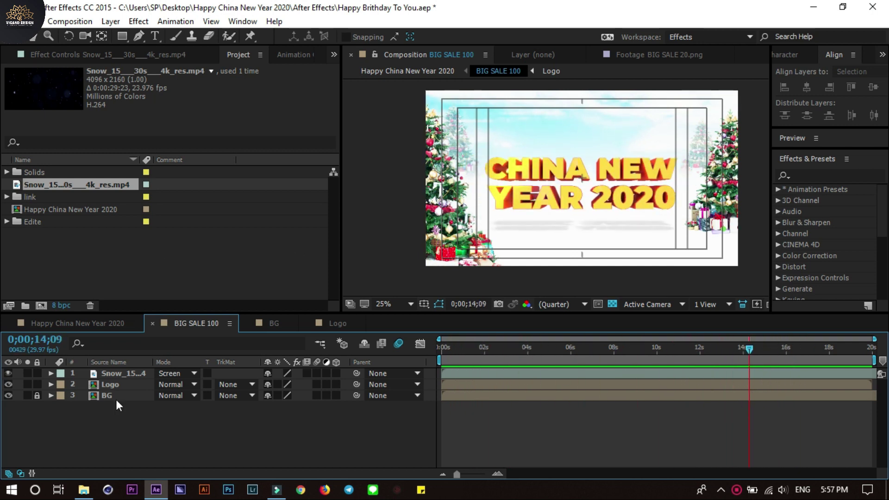
left_click(172, 257)
key("ctrl+alt+n")
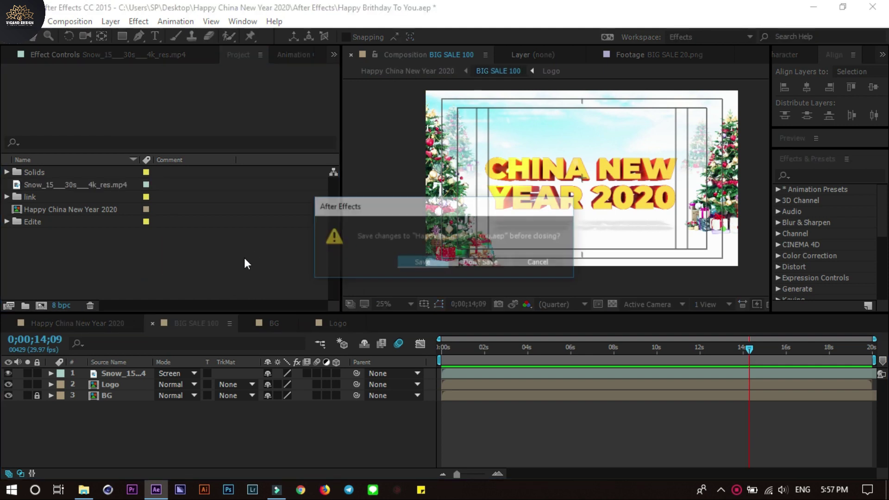
left_click(413, 260)
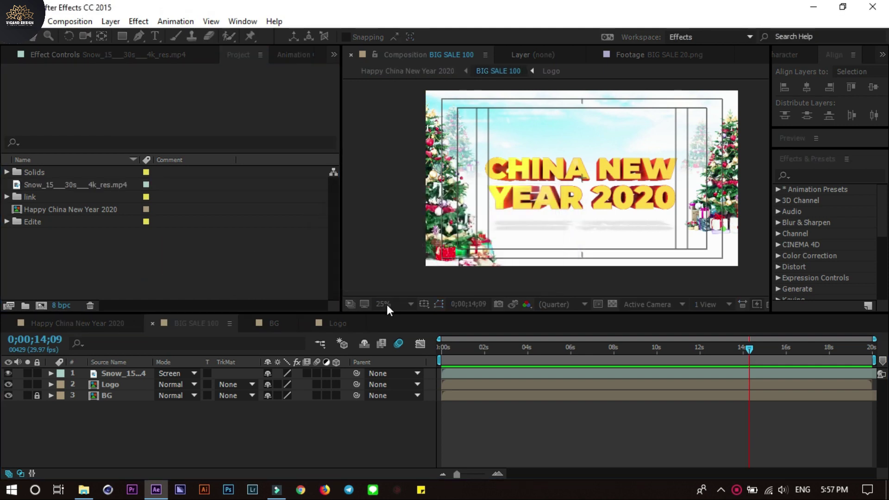
Start a new empty After Effects project from the File menu
left_click(33, 22)
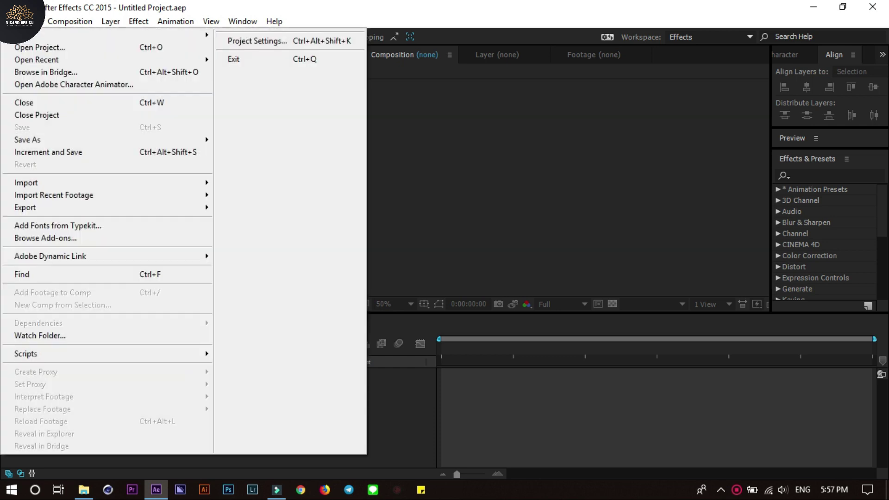
mouse_move(90, 35)
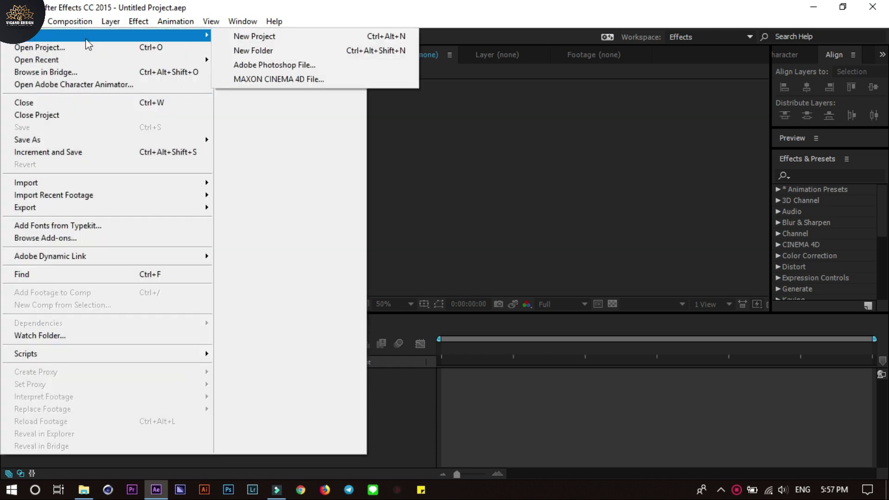
left_click(299, 38)
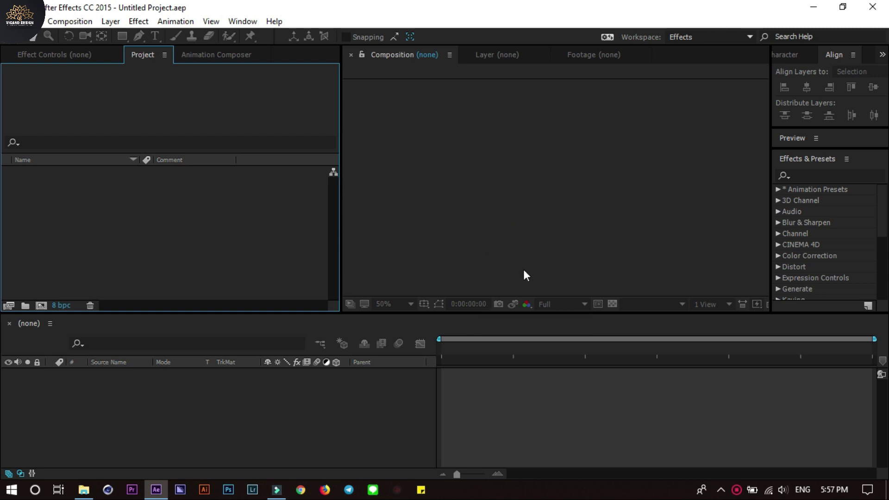
left_click(12, 21)
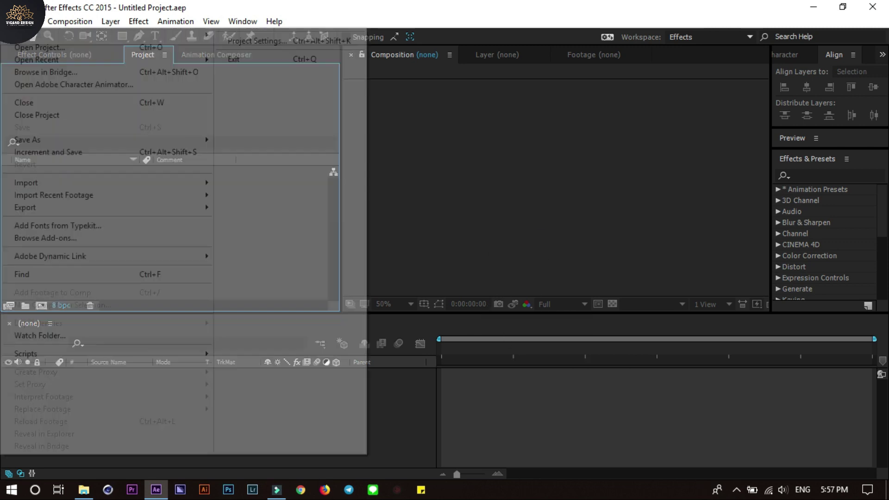
mouse_move(52, 33)
left_click(243, 36)
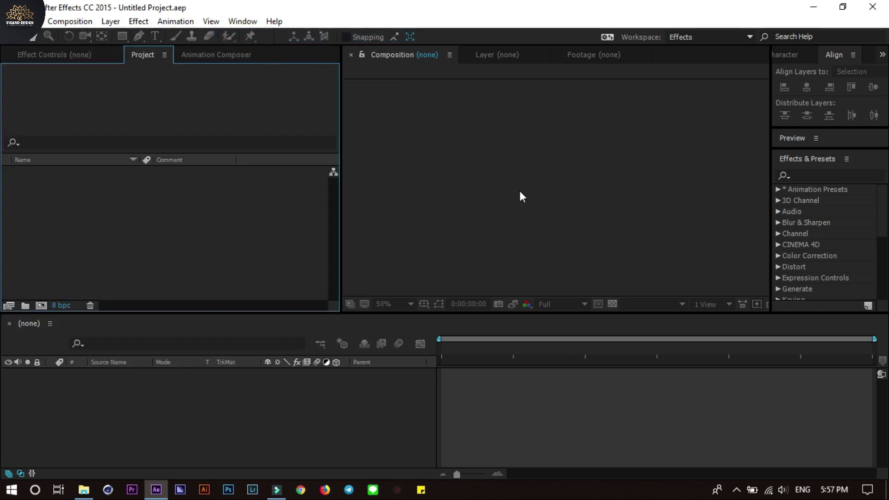
left_click(223, 239)
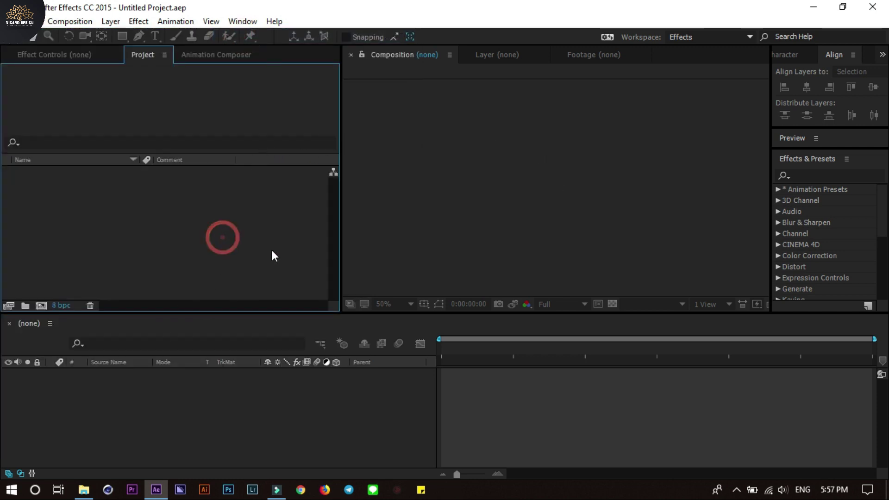
Import the 2020 and CHINA NEW title images into the project
double_click(176, 220)
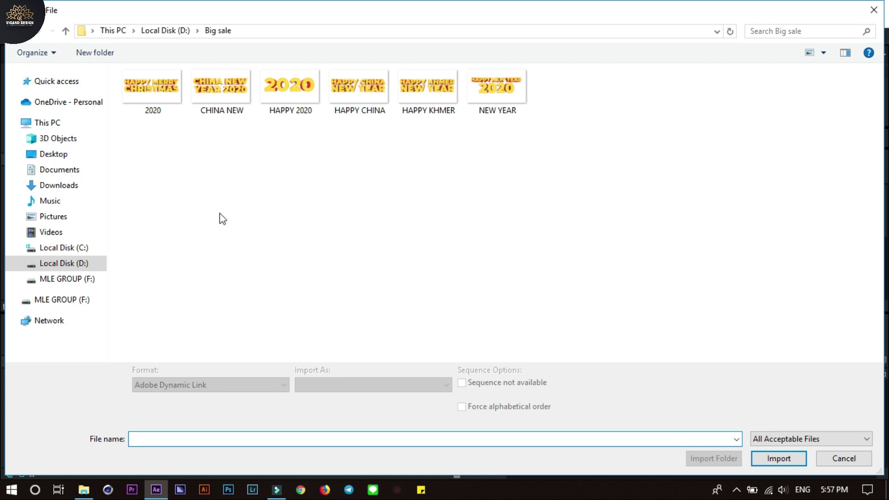
left_click(158, 82)
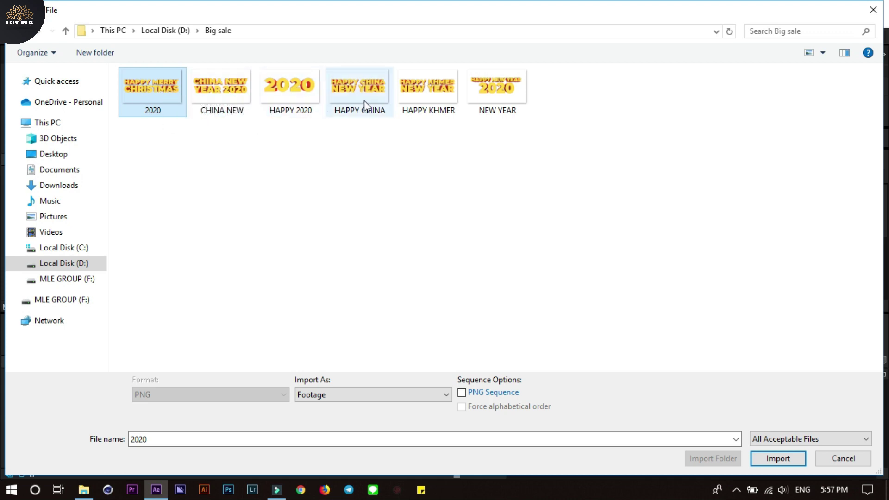
left_click(424, 95, "ctrl")
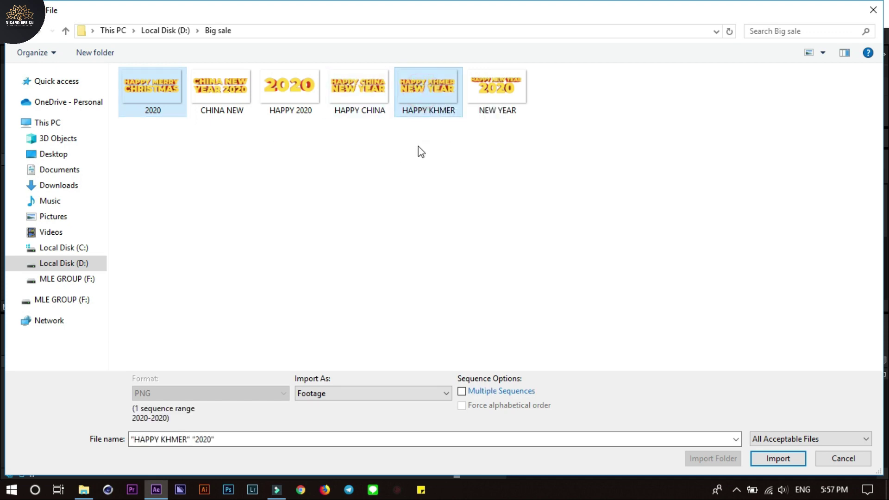
left_click(430, 147)
left_click(155, 91)
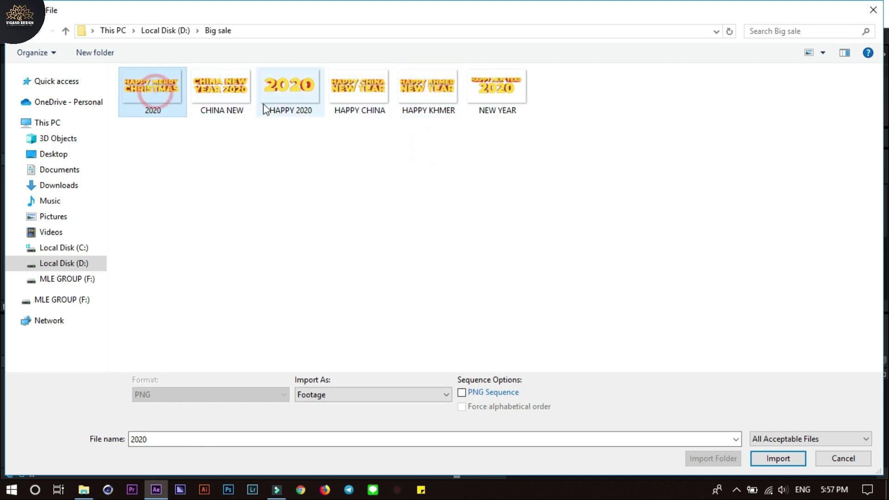
left_click(276, 96, "ctrl")
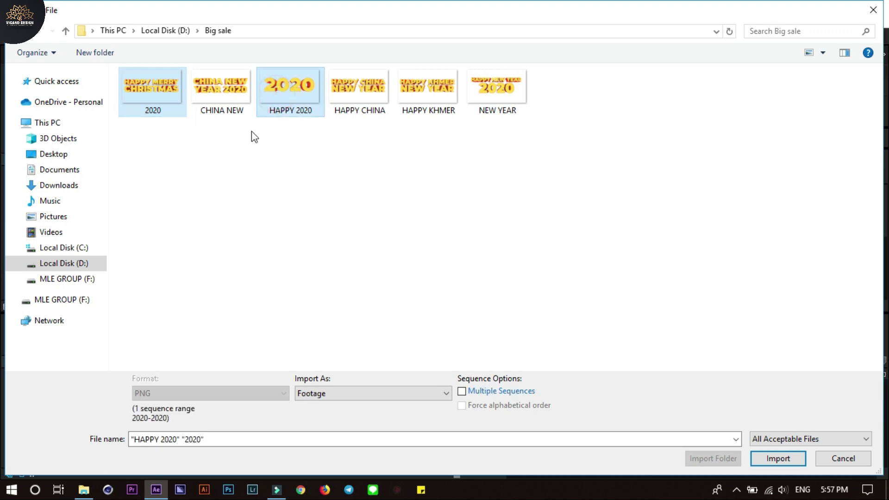
left_click(273, 97, "ctrl")
left_click(210, 99, "ctrl")
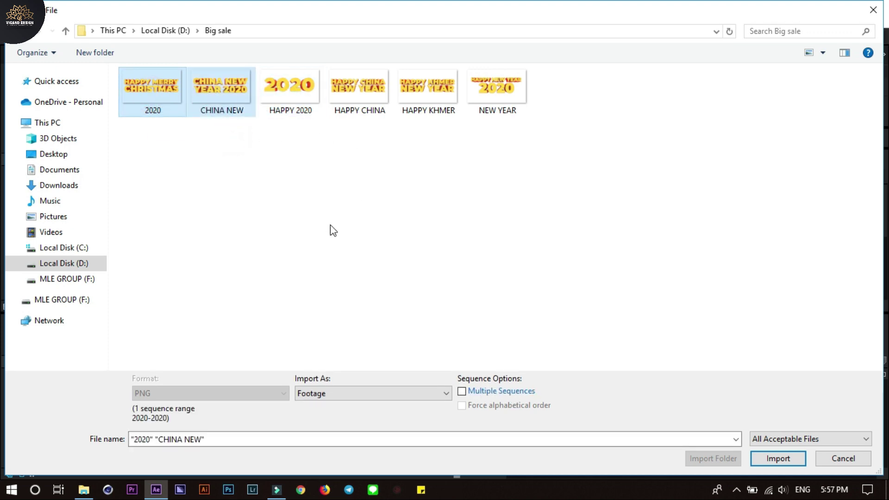
left_click(768, 457)
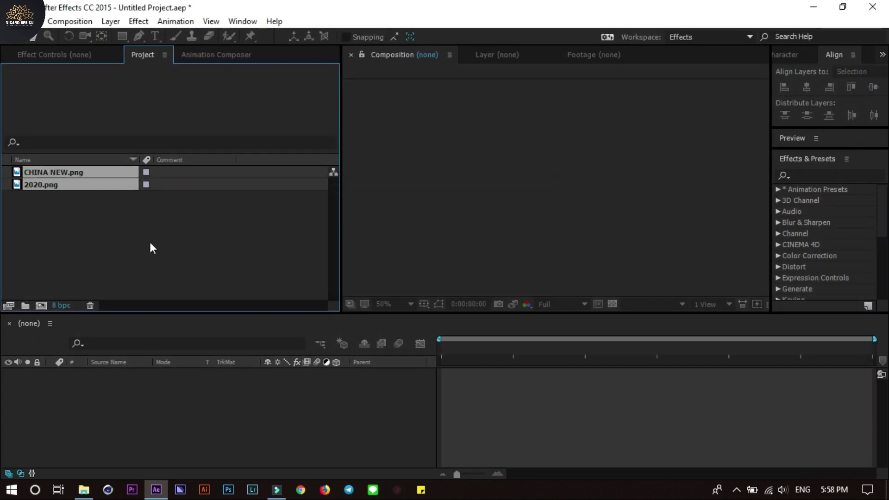
left_click(150, 246)
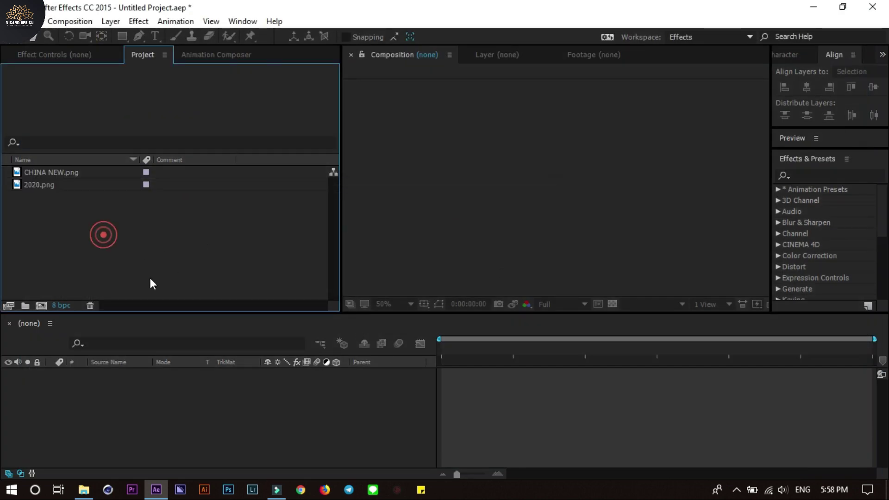
In the import browser, select the two Christmas tree images in Downloads
double_click(55, 240)
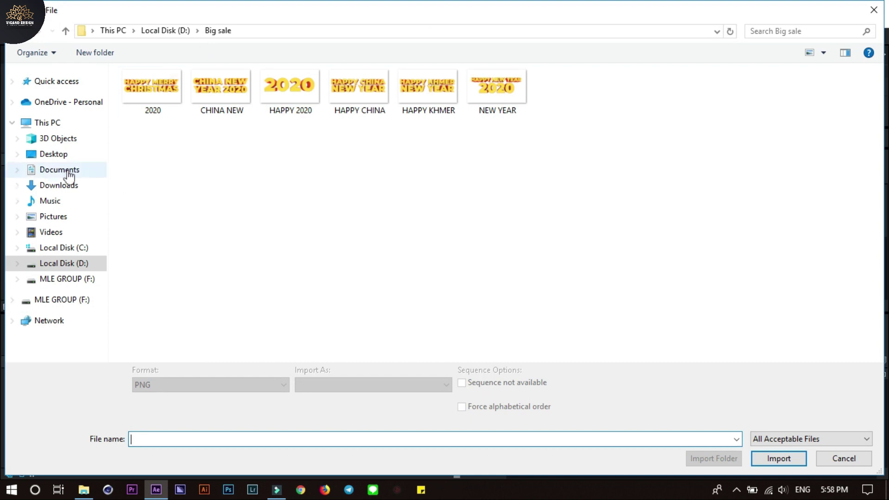
left_click(55, 186)
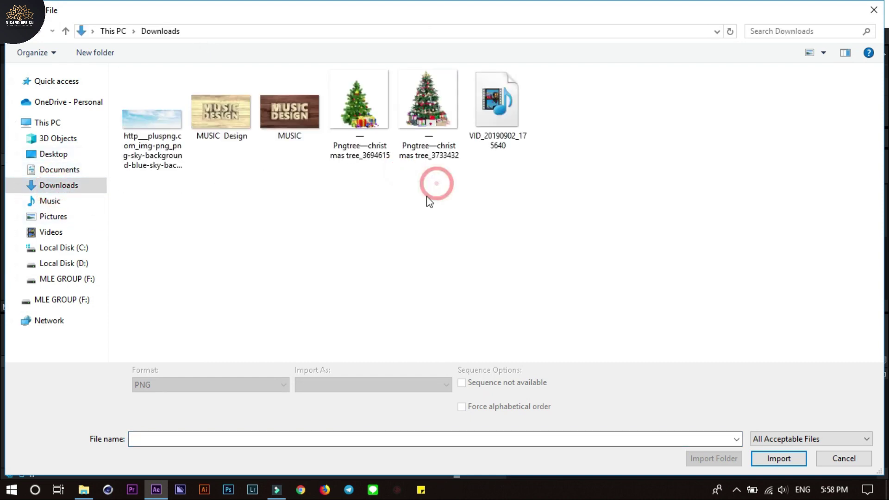
left_click_drag(428, 198, 120, 67)
left_click(401, 154)
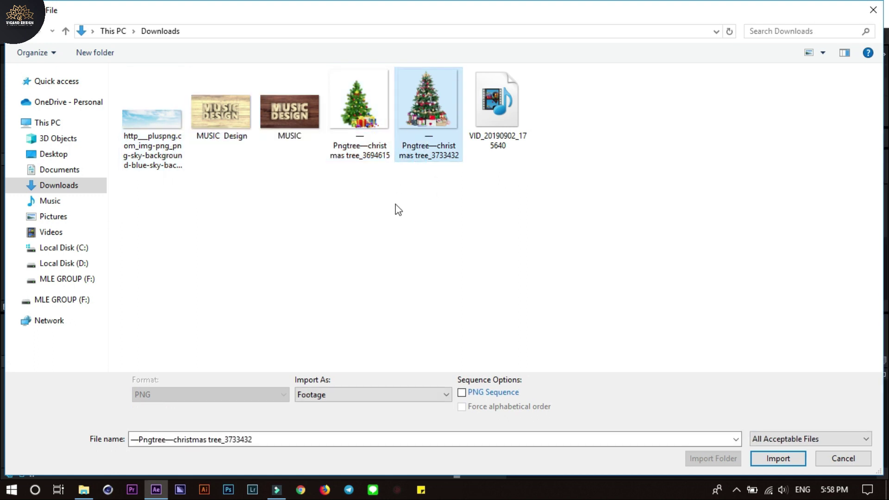
left_click_drag(347, 79, 397, 188)
Add the background and title images from the Desktop link folder and import the five files
left_click(48, 157)
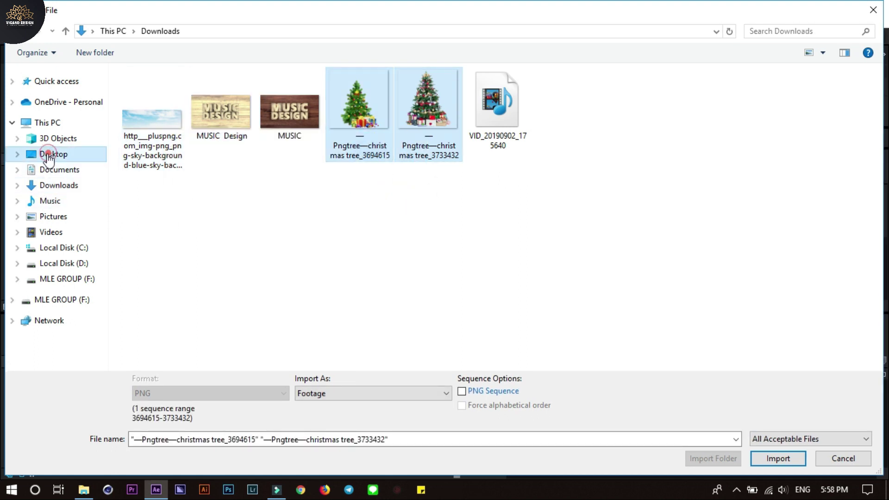
left_click(169, 118)
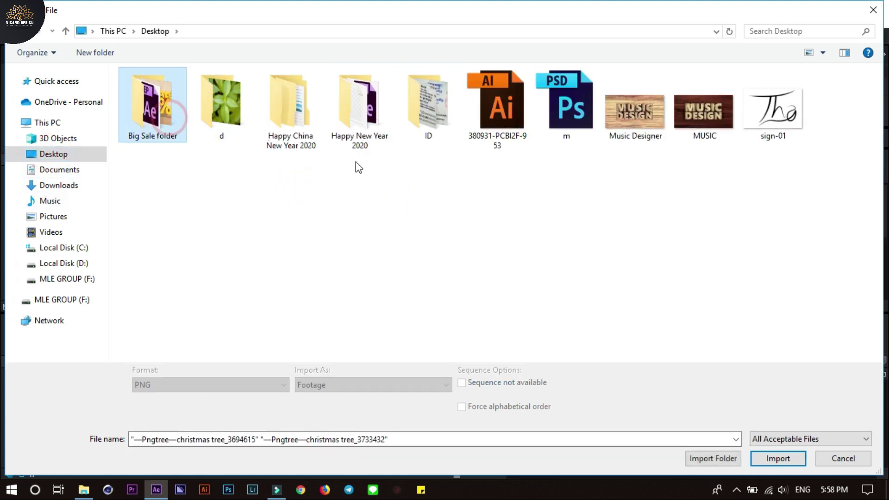
left_click(360, 116)
double_click(291, 109)
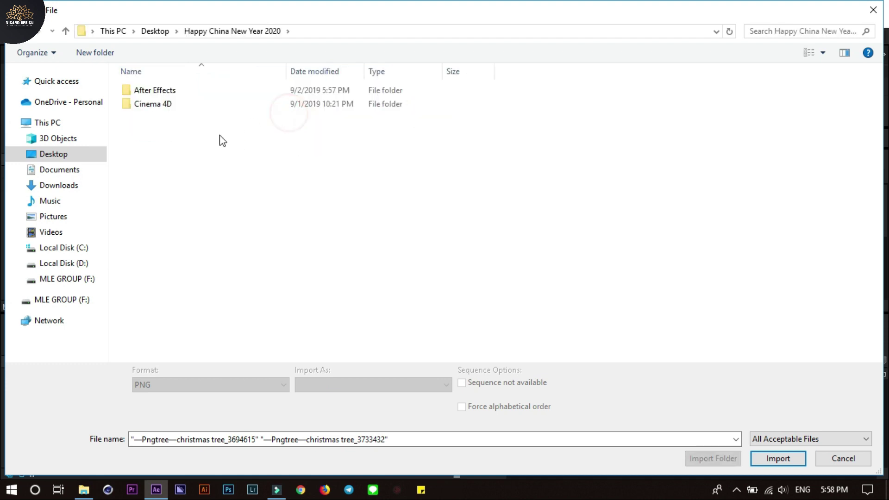
double_click(157, 92)
double_click(187, 93)
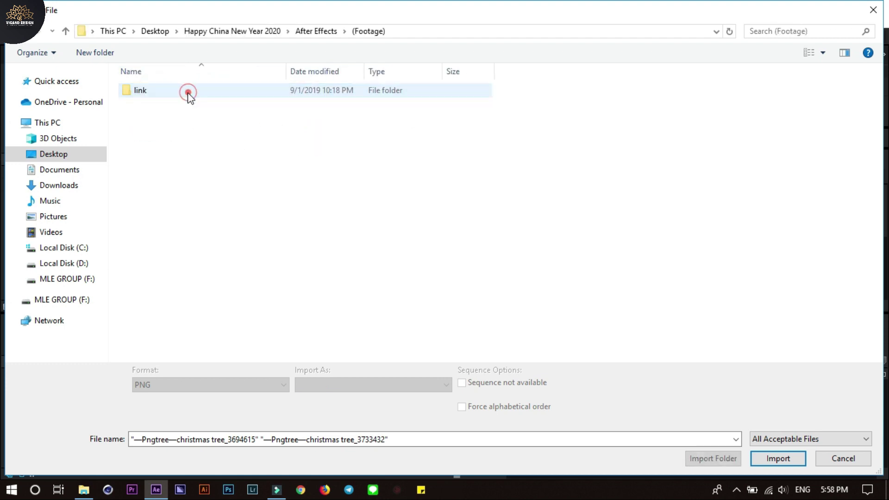
double_click(172, 93)
mouse_move(159, 171)
left_mouse_down()
mouse_move(403, 155)
mouse_move(462, 70)
left_mouse_up()
left_click(782, 458)
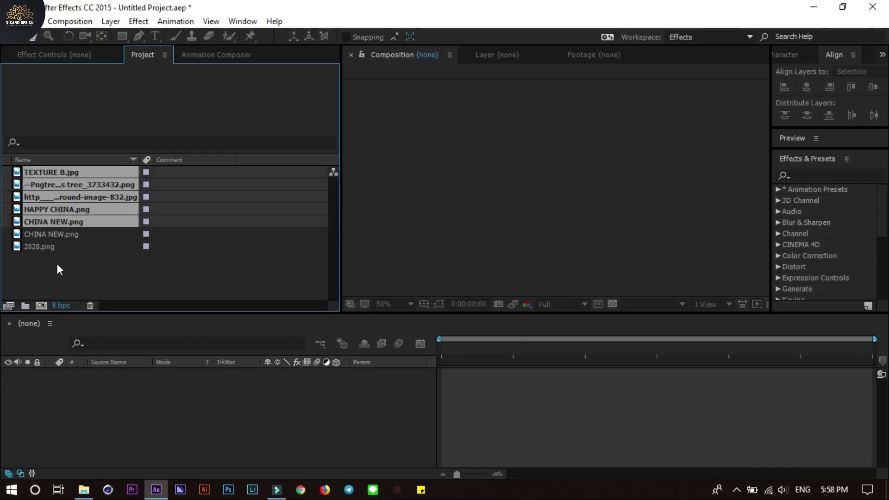
Delete the earlier CHINA NEW and 2020 items from the project
left_click_drag(57, 263, 27, 235)
key("Delete")
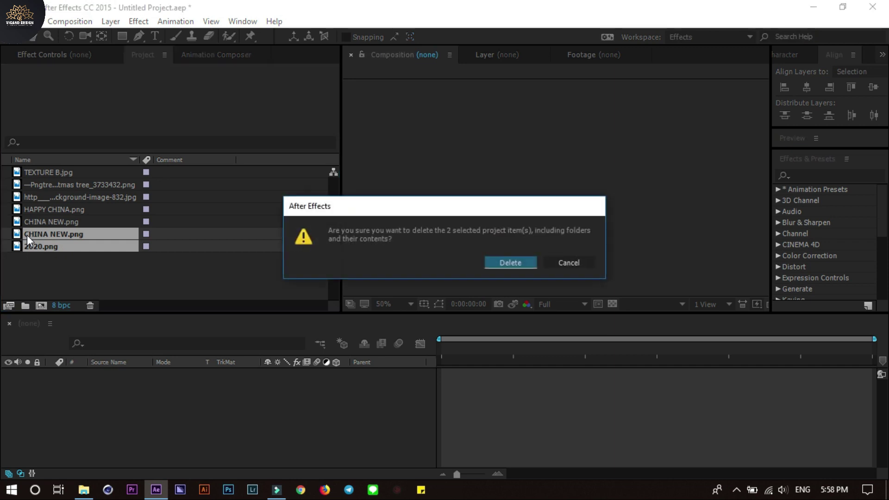
left_click(504, 259)
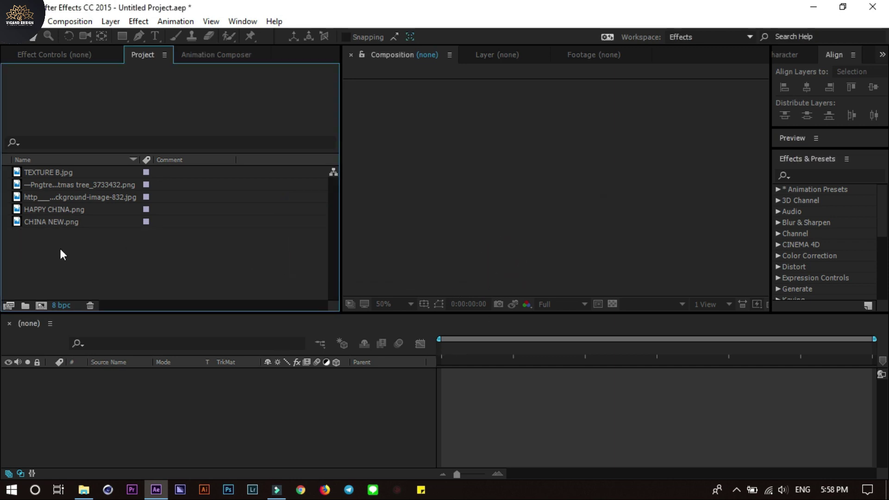
left_click(41, 305)
type("Video")
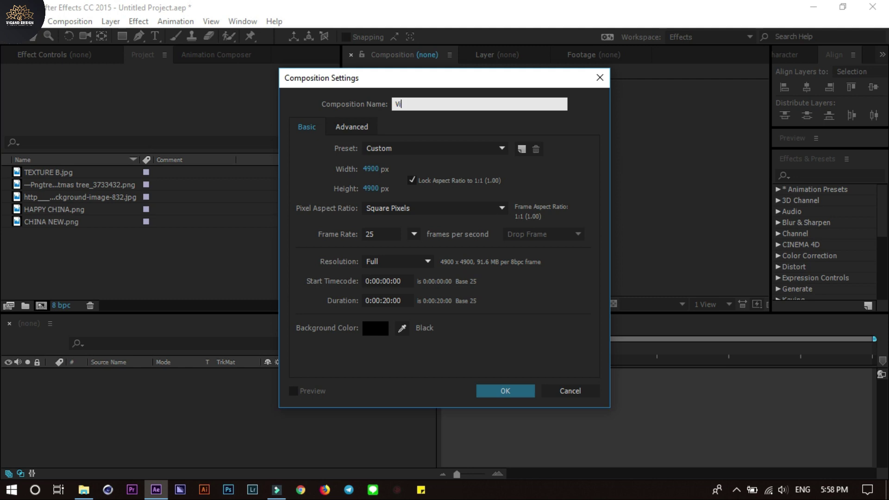
Create the Video composition with the HDTV 1080 25 preset and a 0:00:20:00 duration
left_click(418, 148)
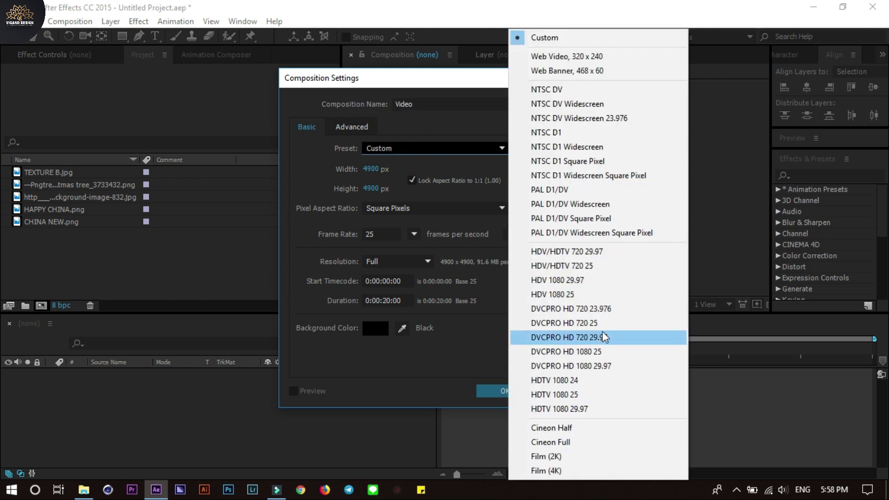
left_click(576, 394)
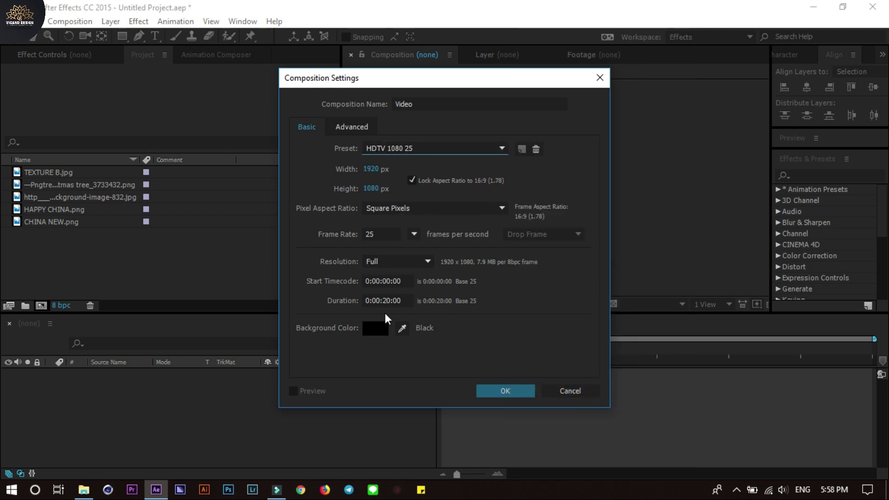
left_click_drag(383, 300, 414, 310)
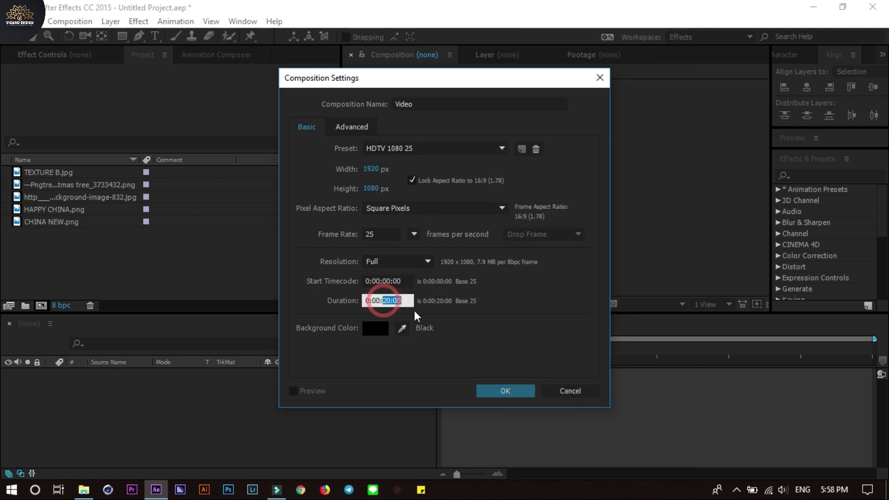
left_click(490, 392)
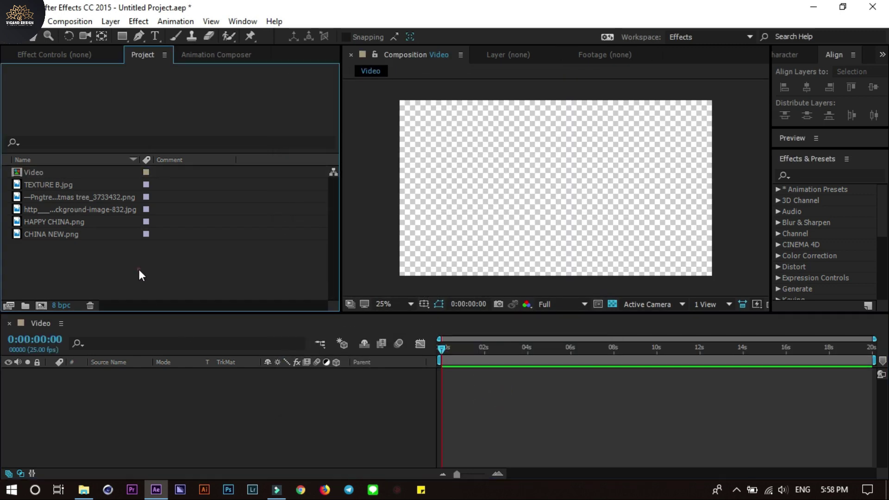
Add the sky clouds image to the Video timeline and scale it up to 240%
left_click(51, 185)
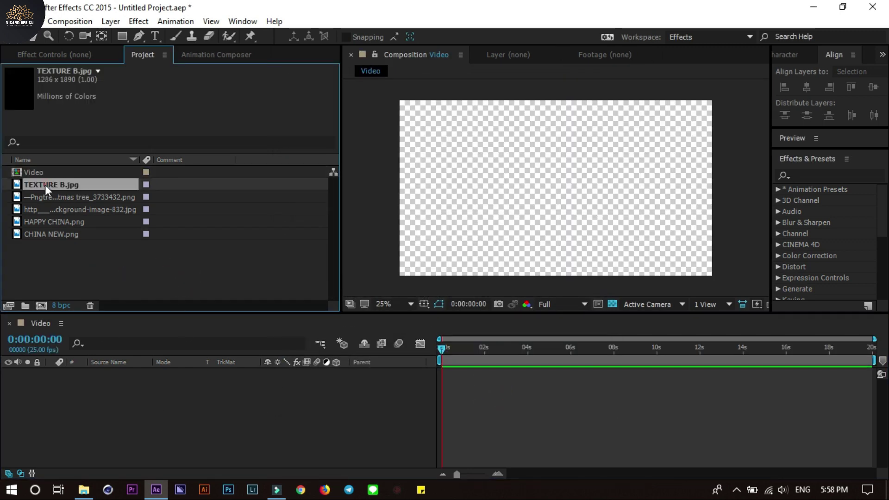
left_click(51, 197)
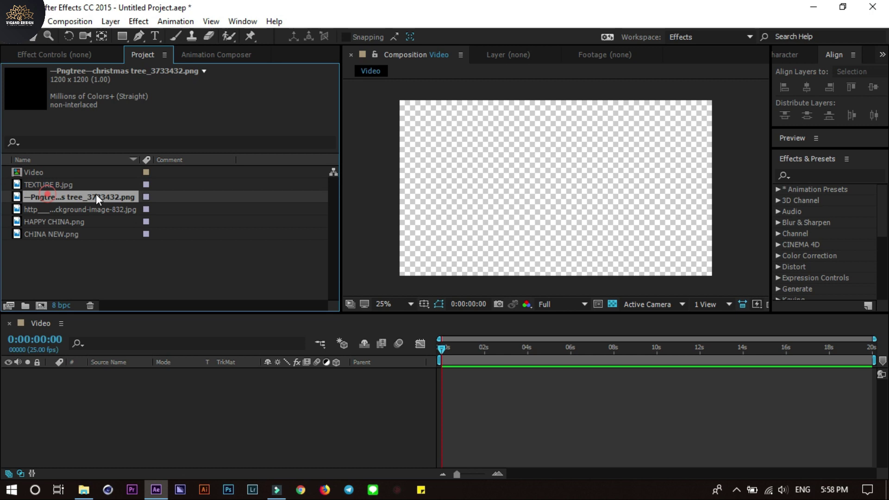
left_click(50, 209)
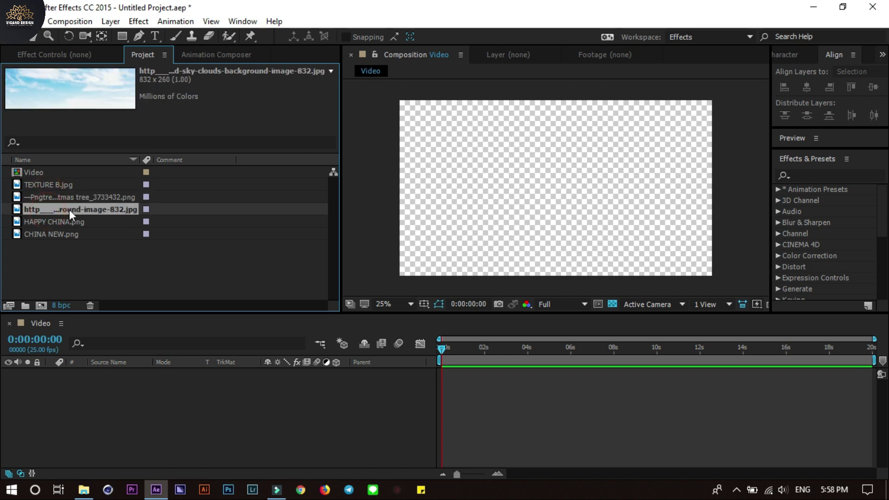
left_click_drag(68, 209, 181, 401)
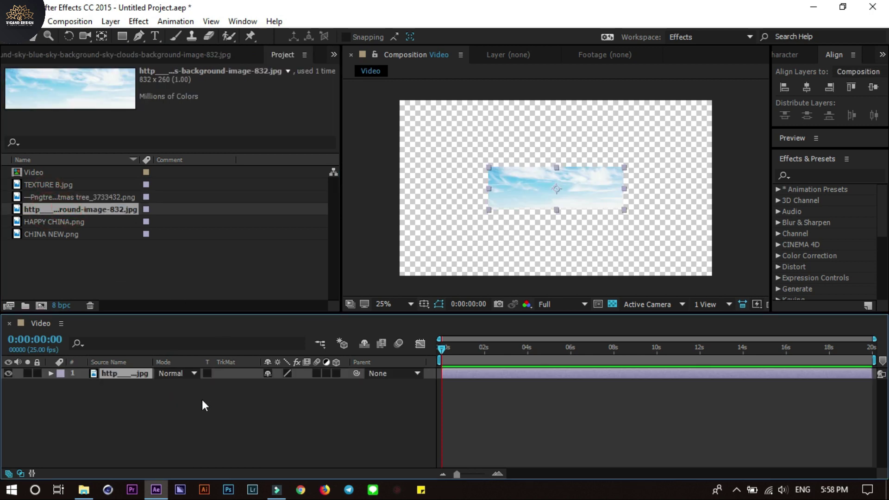
key("s")
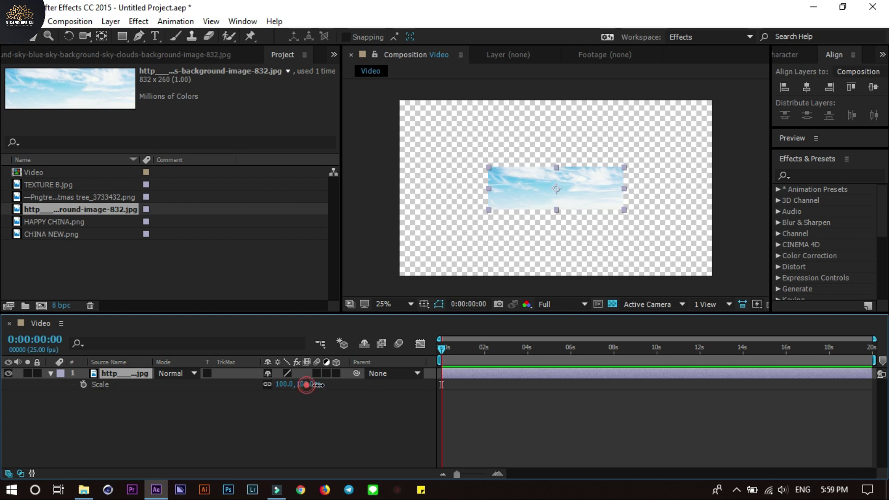
left_click_drag(306, 384, 350, 386)
left_click_drag(609, 190, 611, 151)
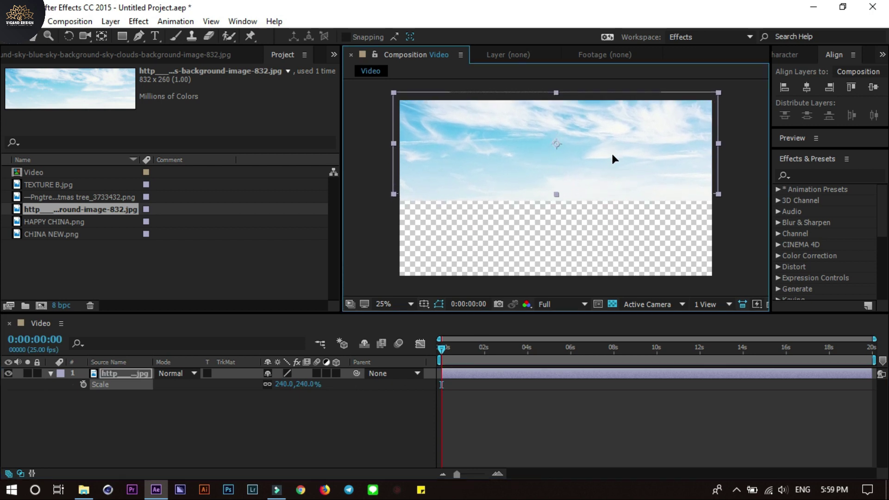
left_click(210, 384)
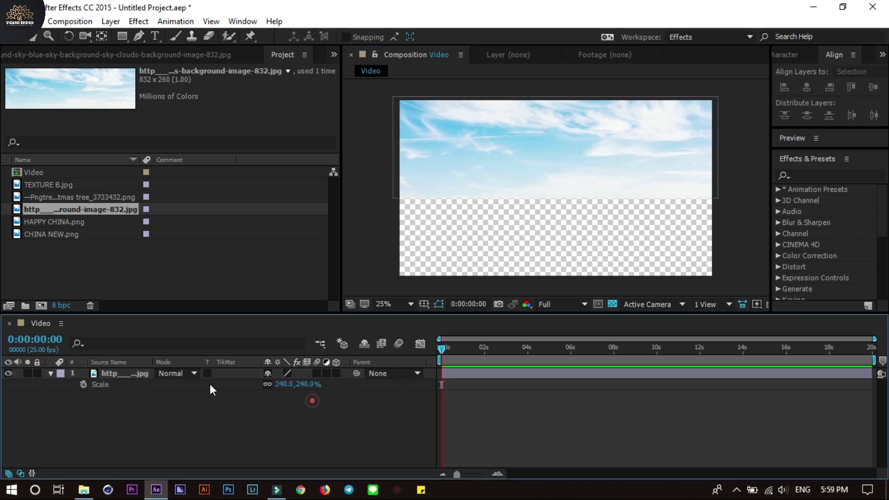
left_click(46, 222)
Delete TEXTURE B.jpg from the project
left_click(42, 184)
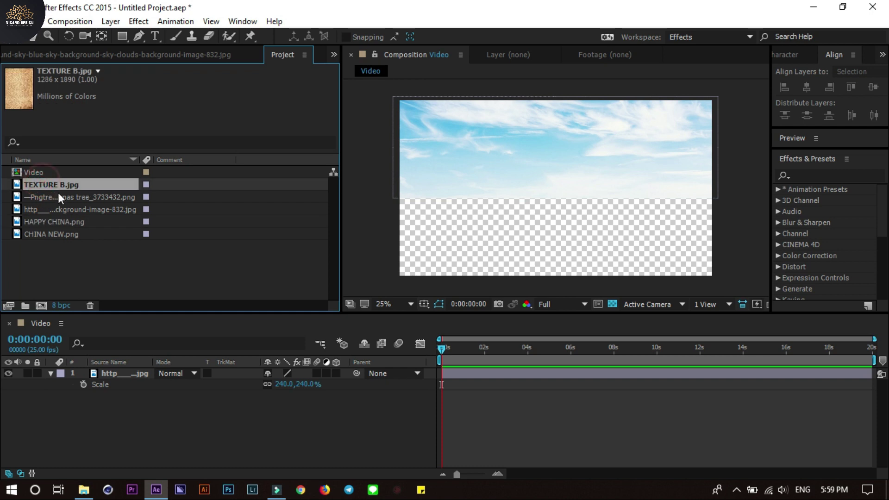
left_click(39, 196)
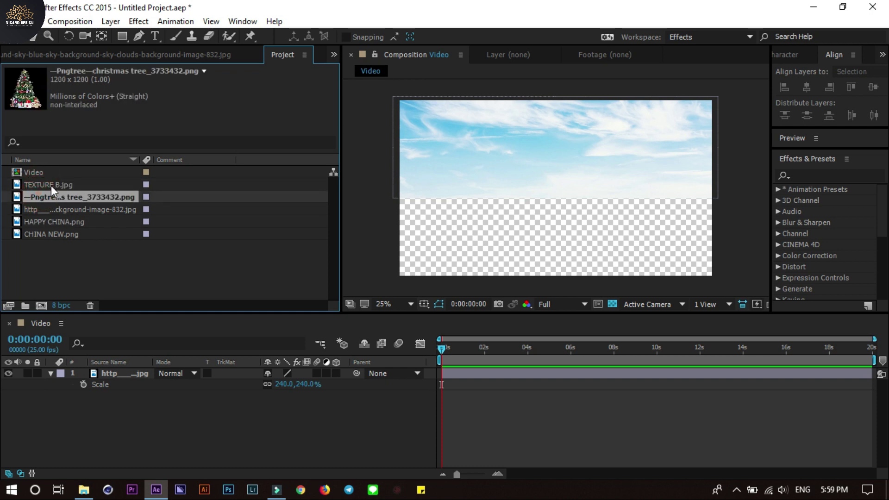
left_click(51, 185)
key("Delete")
Add the Christmas tree at 87% on the left edge and duplicate it smaller
left_click(60, 186)
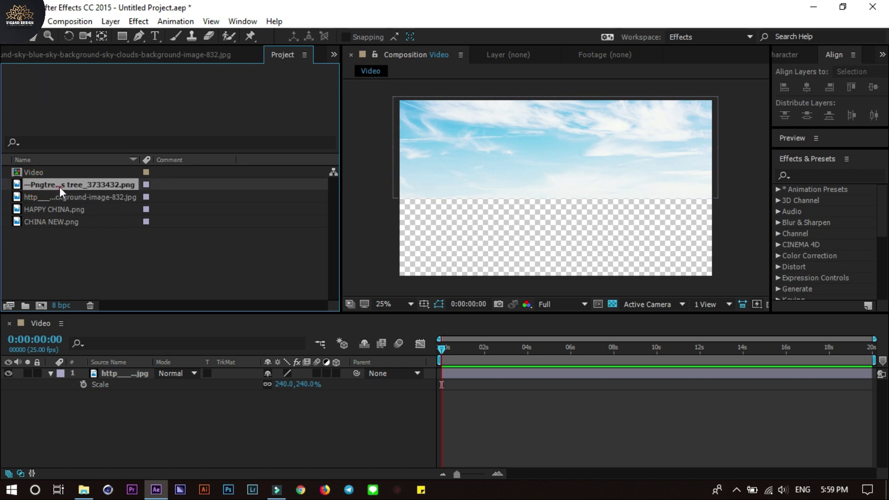
left_click_drag(73, 187, 122, 369)
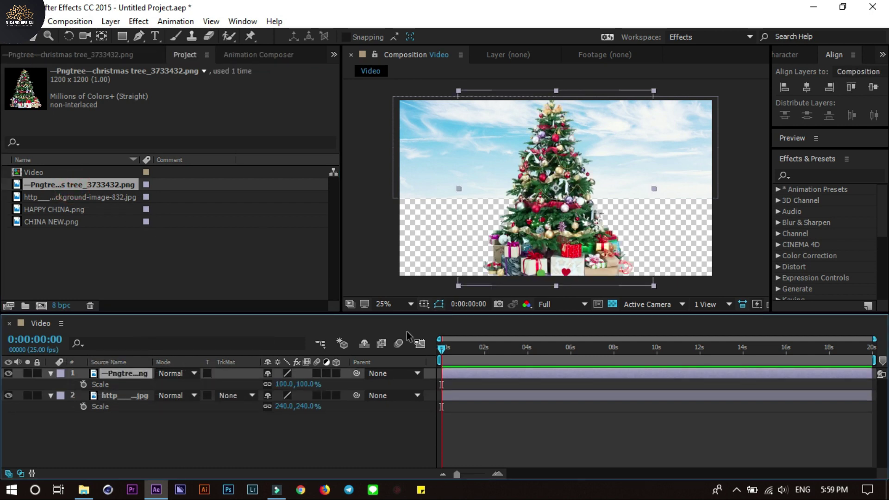
left_click_drag(306, 384, 295, 384)
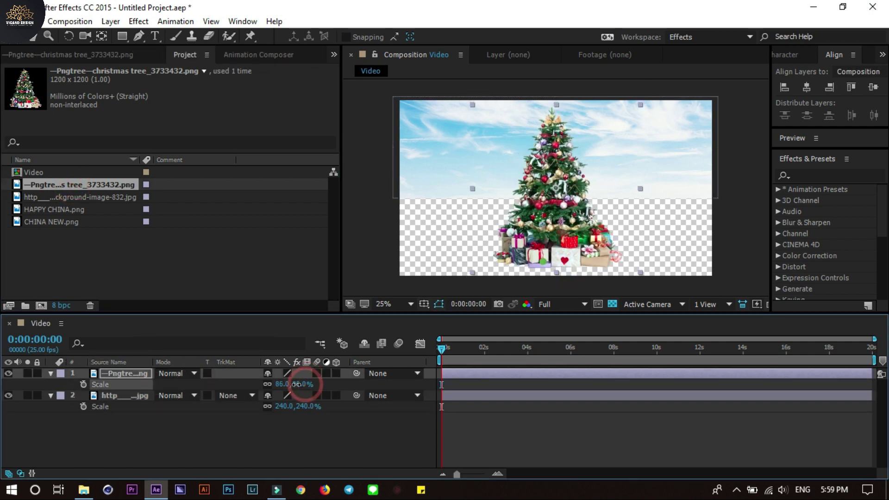
left_click_drag(596, 247, 457, 258)
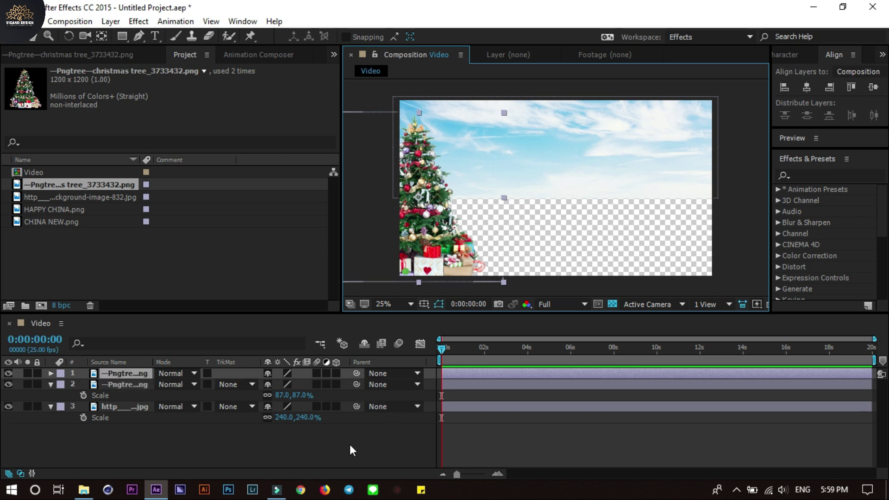
key("ctrl+d")
left_click_drag(303, 389, 162, 396)
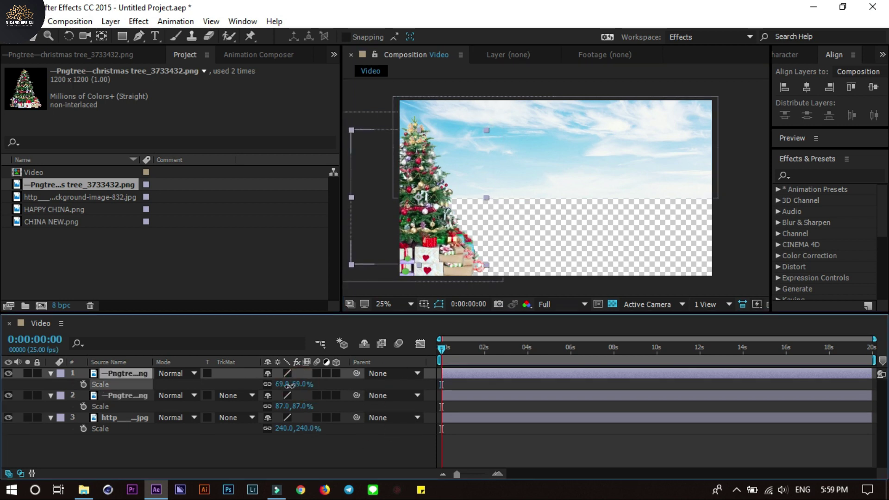
Move the small tree behind the locked front tree, shrink it to 48% and mirror it horizontally
left_click_drag(125, 373, 112, 405)
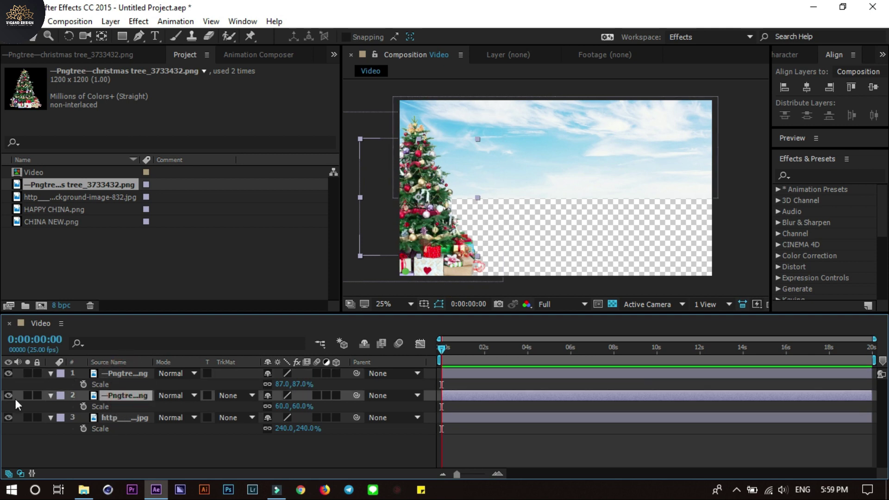
left_click(37, 373)
left_click_drag(433, 223, 458, 194)
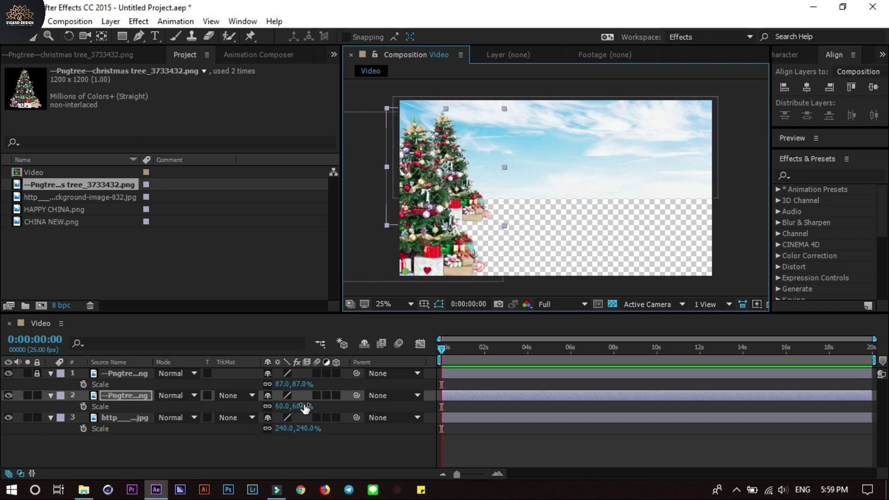
left_click_drag(301, 406, 297, 406)
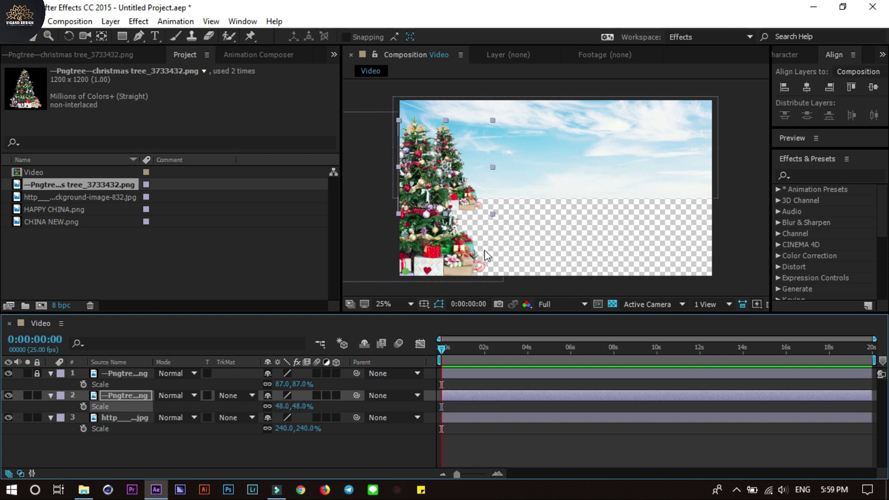
right_click(468, 202)
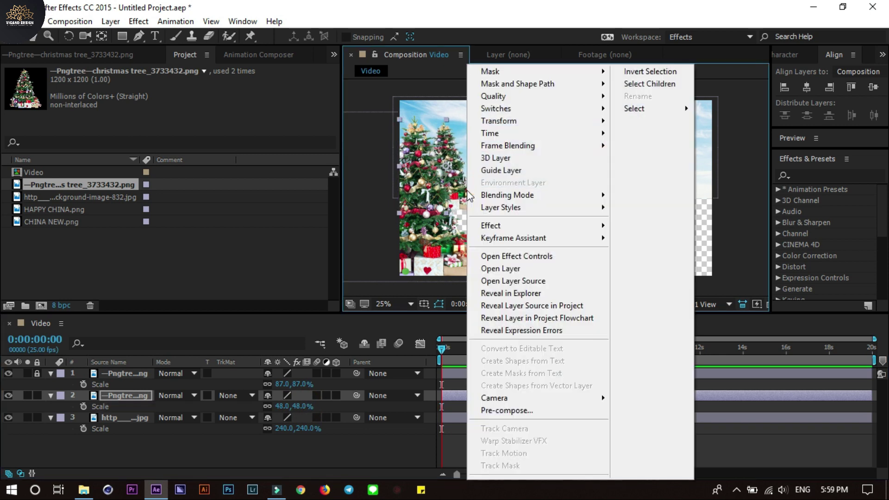
mouse_move(508, 122)
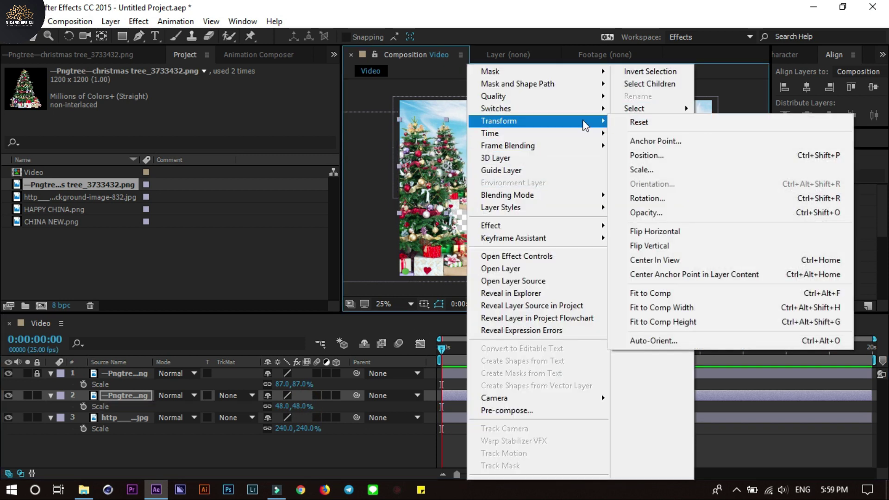
left_click(655, 231)
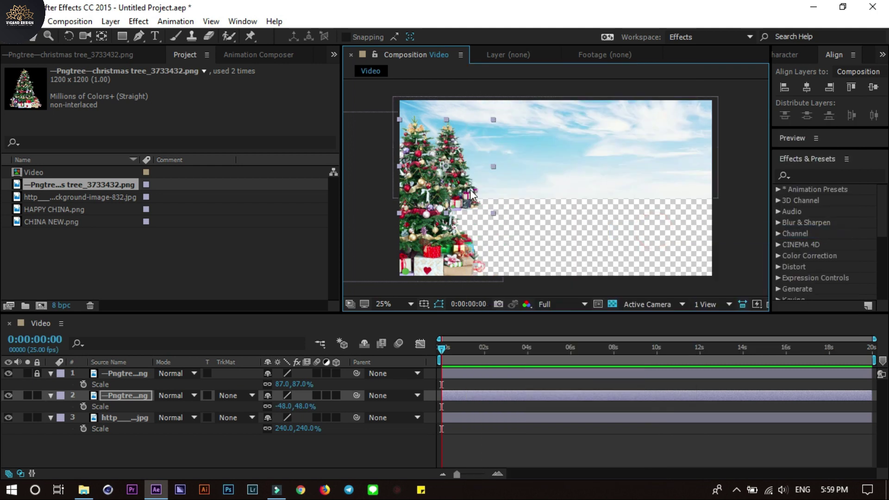
left_click_drag(468, 191, 472, 192)
left_click_drag(470, 190, 469, 192)
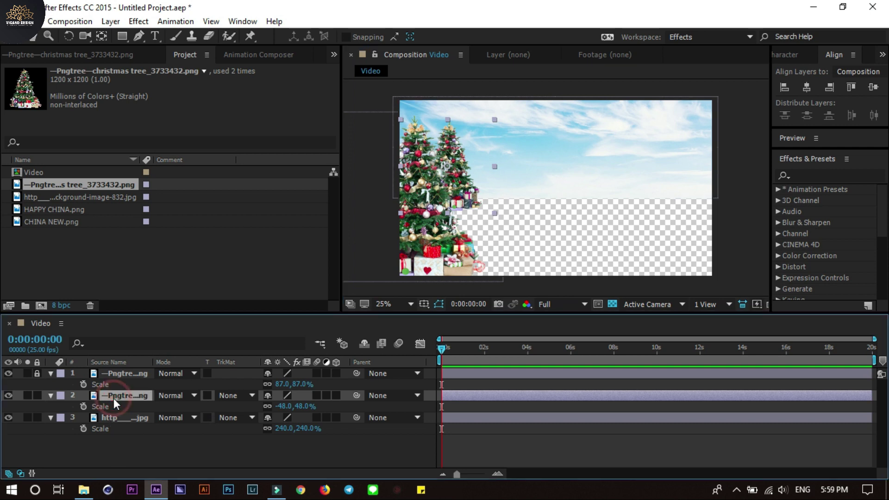
Duplicate the mirrored tree onto the composition's right side at 68% scale
key("ctrl+d")
left_click_drag(465, 189, 712, 237)
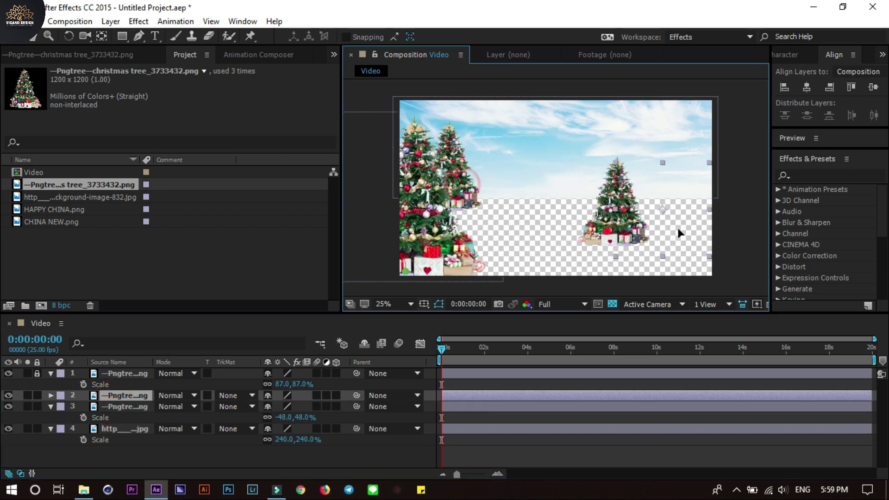
key("s")
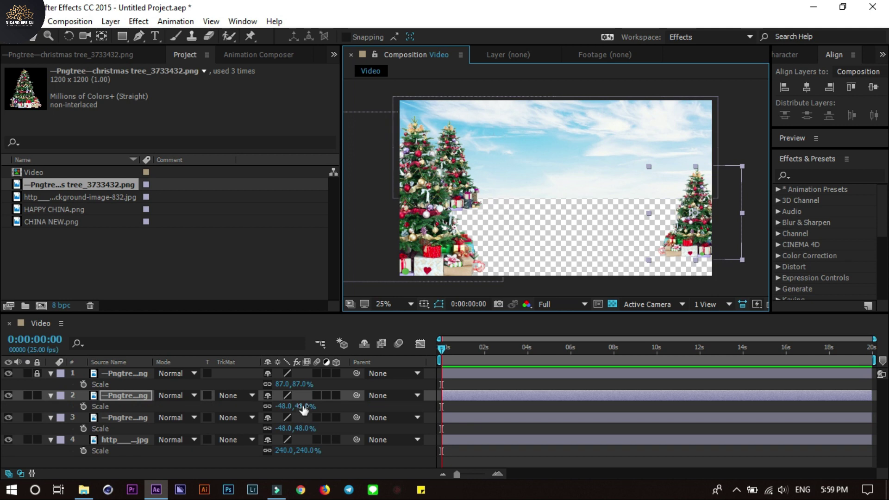
left_click_drag(302, 406, 310, 404)
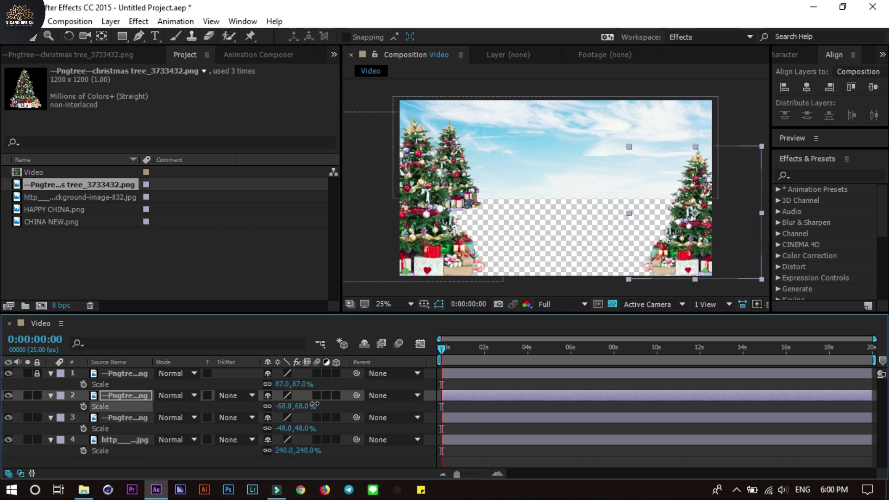
left_click_drag(710, 232, 717, 222)
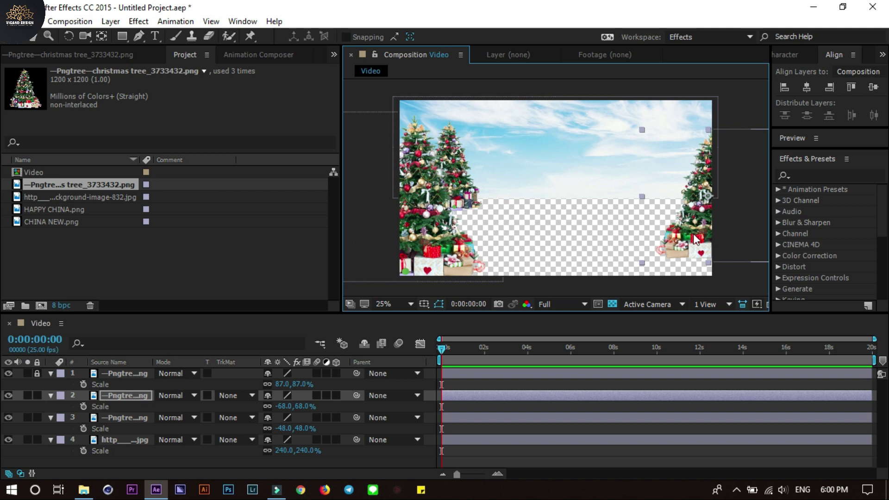
Add a smaller right-edge tree copy behind the others at about 38%, locking tree layer 2
key("ctrl+d")
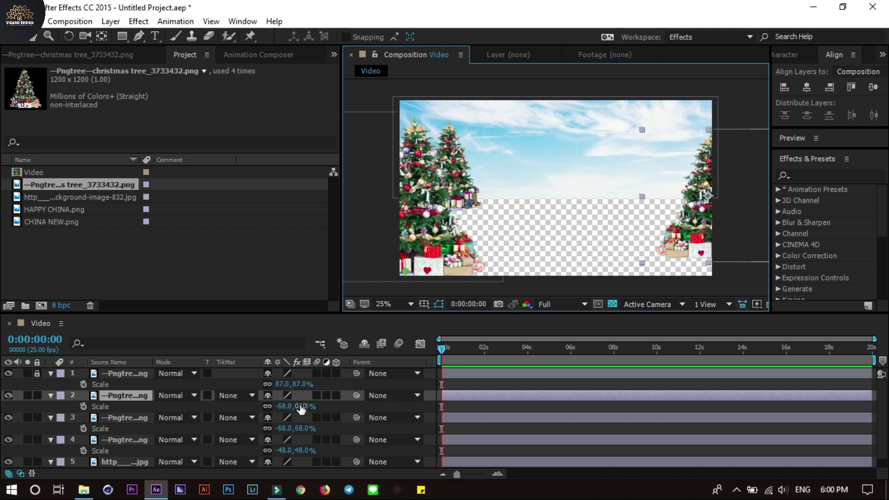
left_click_drag(302, 405, 288, 408)
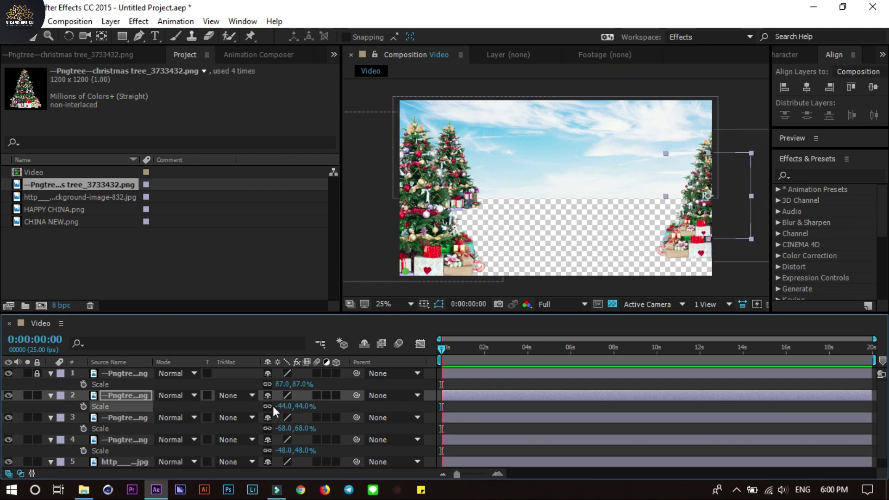
left_click_drag(133, 399, 123, 456)
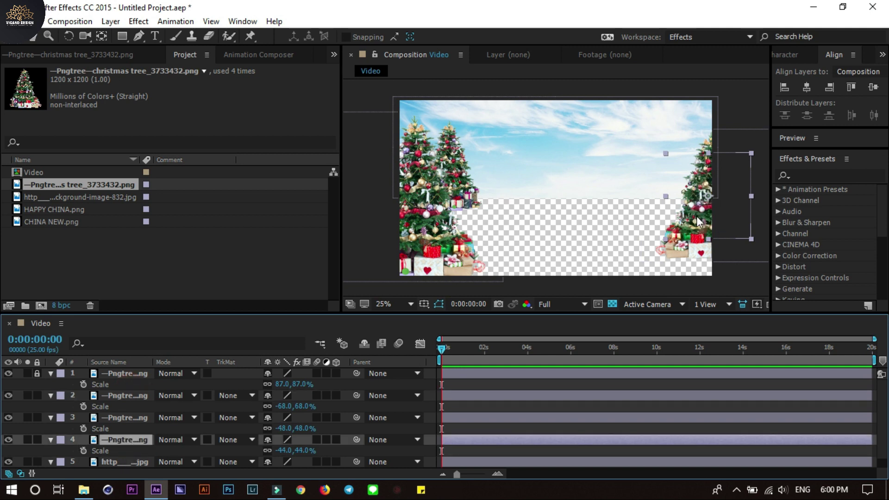
left_click(680, 257)
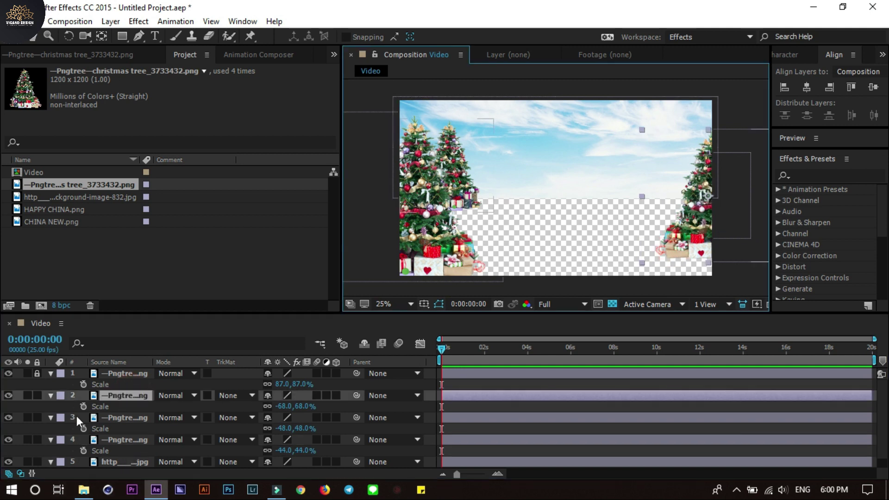
left_click(37, 395)
mouse_move(704, 216)
left_mouse_down()
mouse_move(679, 191)
mouse_move(683, 179)
left_mouse_up()
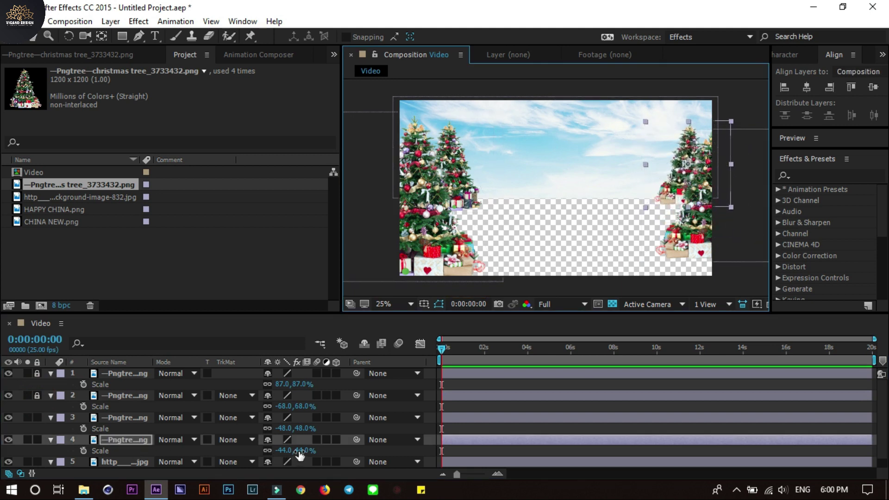
left_click_drag(300, 451, 294, 451)
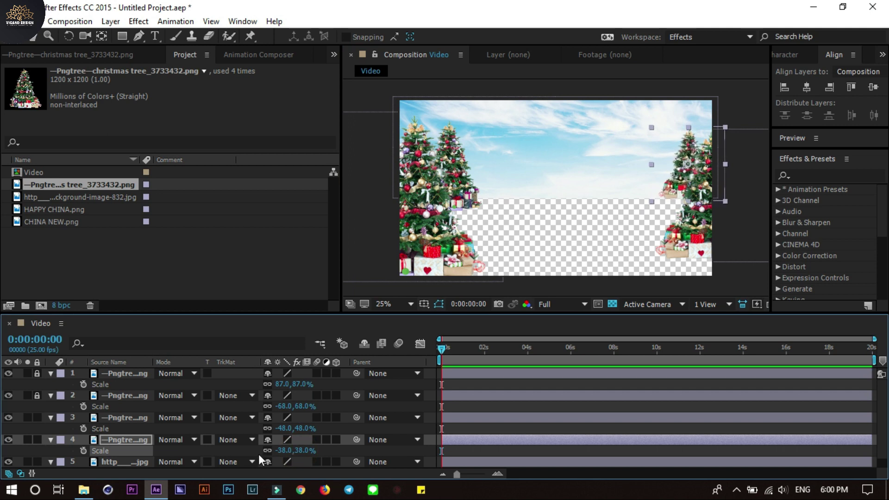
Fade the small right tree and the left tree to 70% opacity
key("t")
left_click_drag(272, 451, 258, 451)
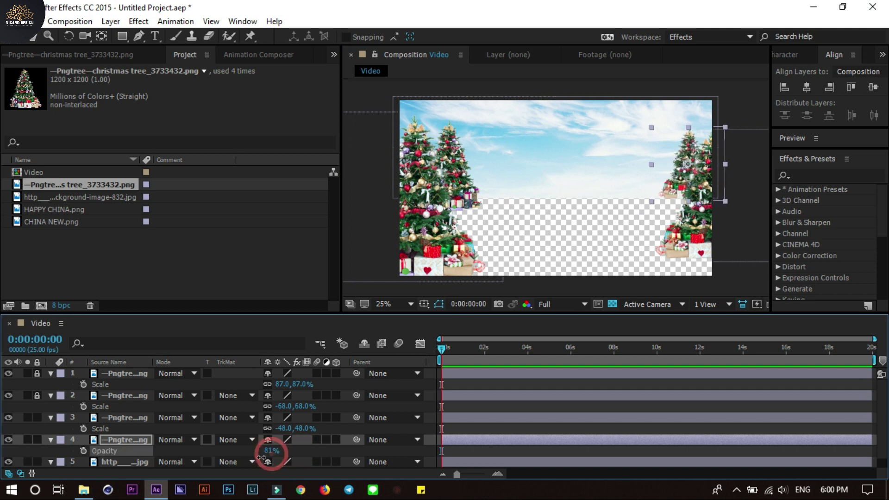
left_click(460, 169)
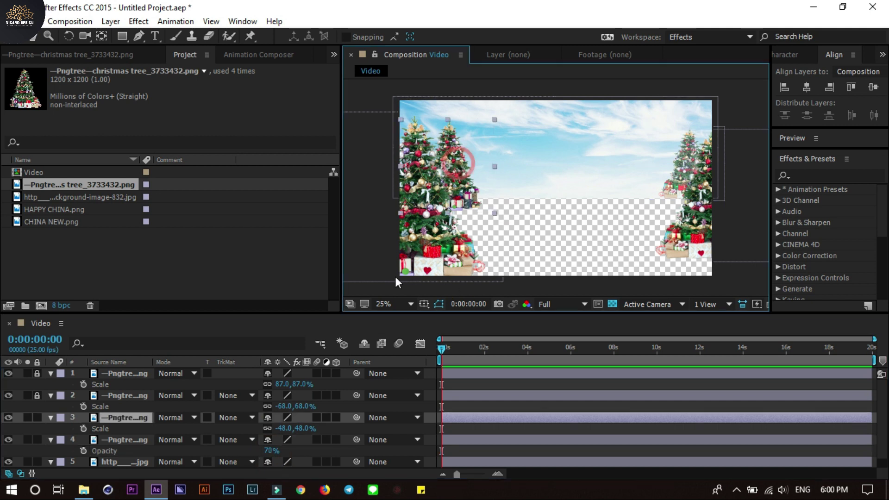
key("t")
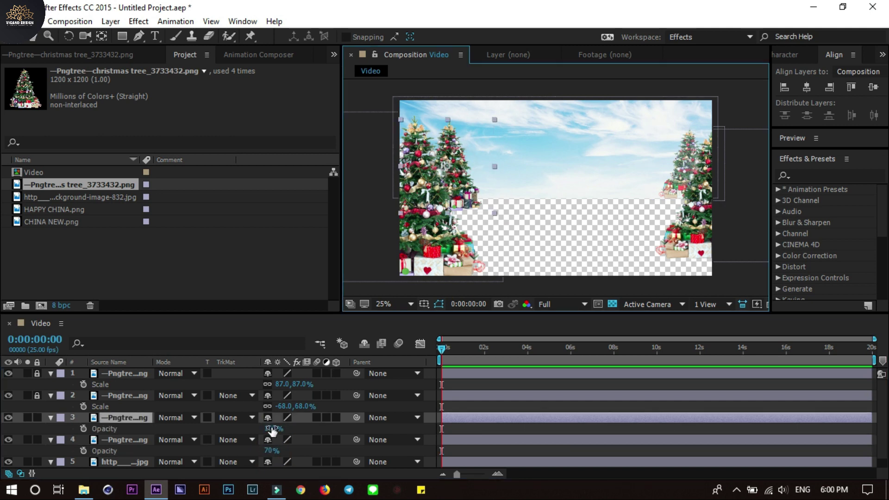
left_click_drag(272, 429, 255, 429)
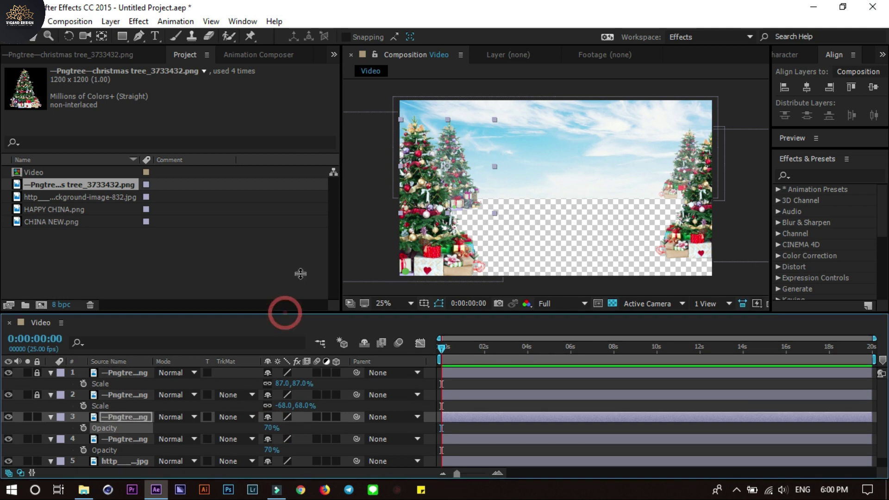
Enlarge the timeline, collapse all five layers' properties and deselect everything
left_click_drag(285, 313, 285, 261)
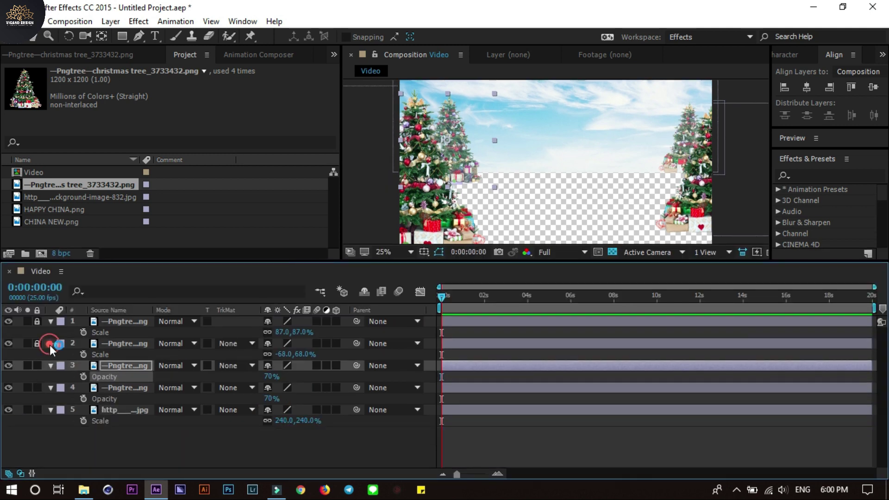
left_click(50, 343)
left_click(50, 321)
left_click(51, 344)
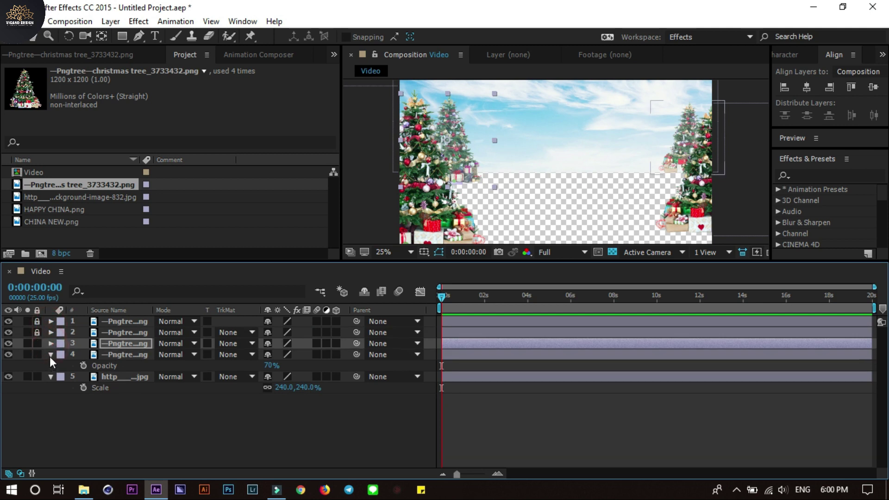
left_click(49, 355)
left_click(49, 365)
left_click(124, 400)
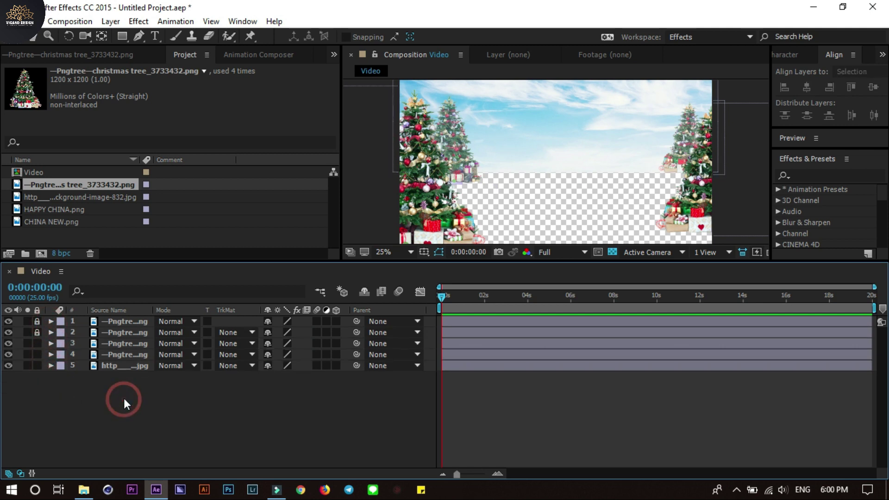
left_click(122, 37)
Add a full-frame rectangle shape layer with a solid colour fill
double_click(123, 36)
key("v")
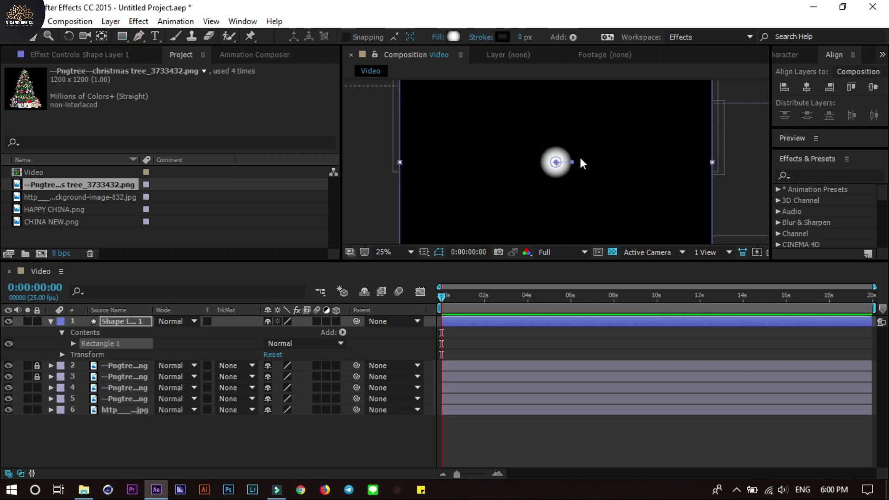
left_click(437, 37)
left_click(393, 209)
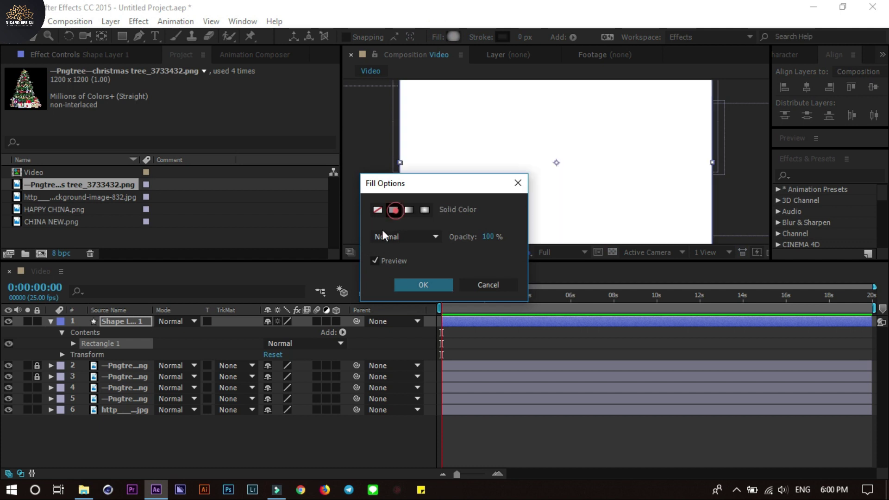
left_click(412, 285)
Add a new camera to the composition using the 24mm lens preset
right_click(171, 434)
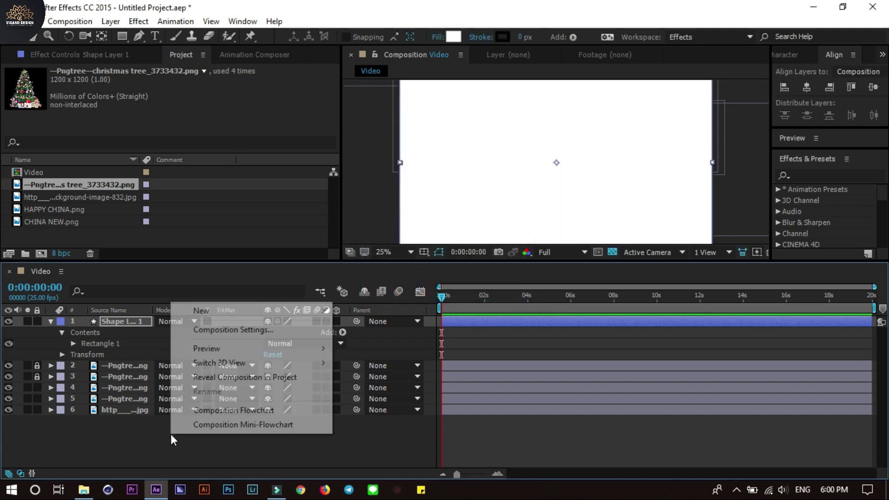
mouse_move(226, 312)
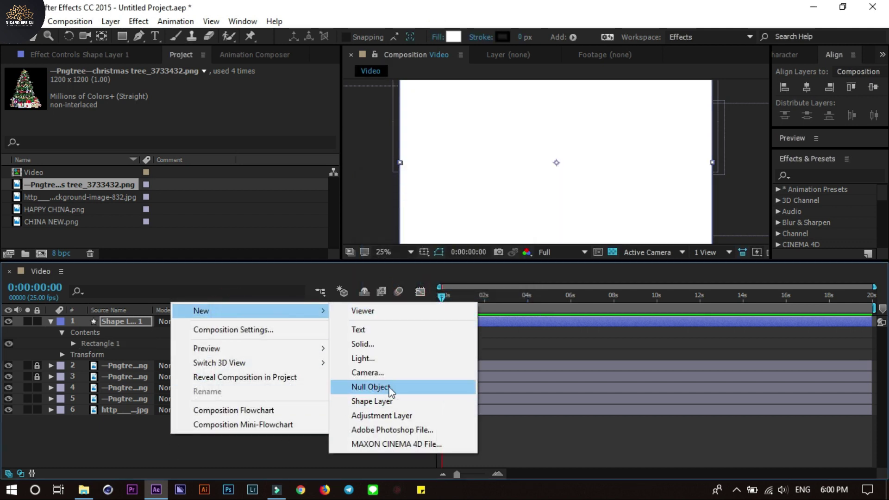
left_click(360, 374)
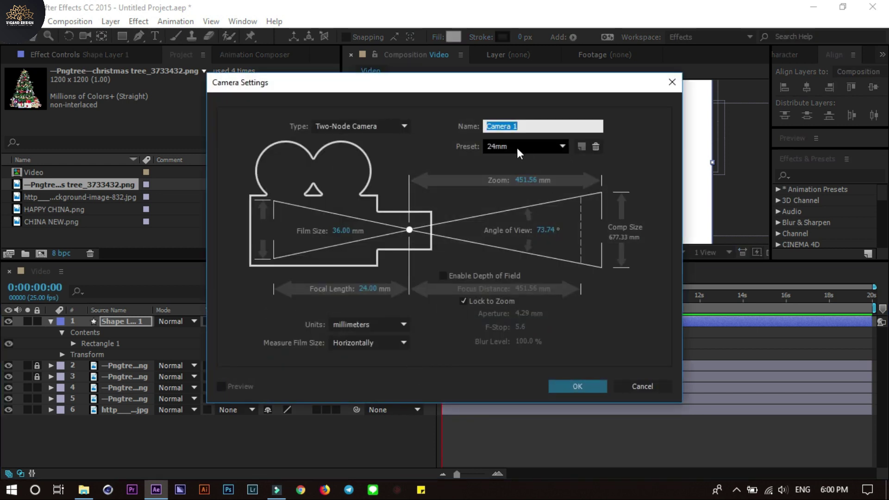
left_click(533, 146)
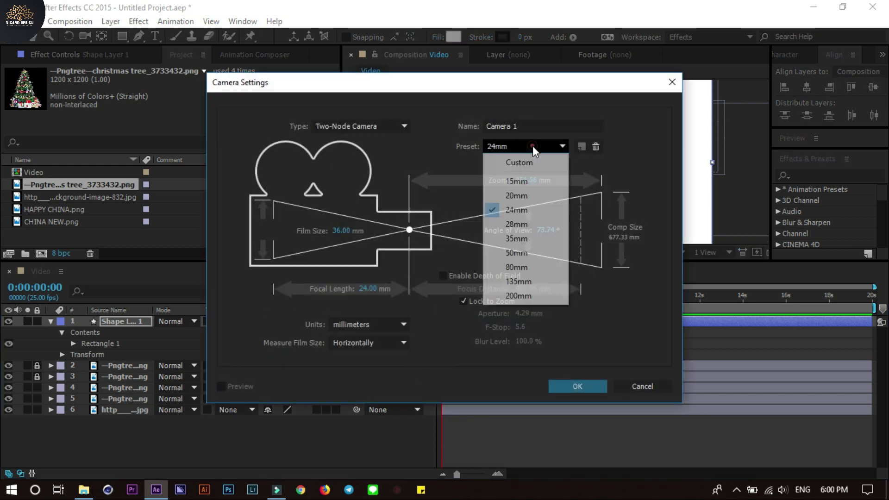
left_click(522, 209)
left_click(575, 386)
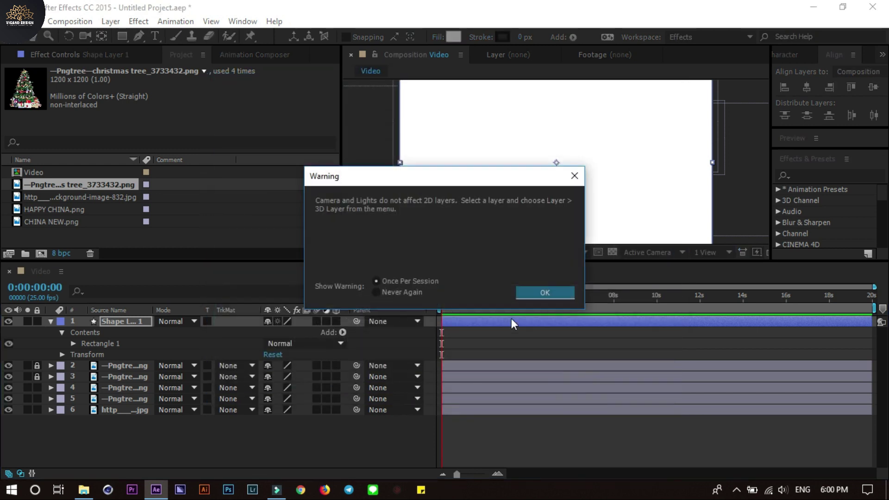
Dismiss the warning, make Shape Layer 1 3D, and orbit the camera to view the scene in perspective
left_click(546, 293)
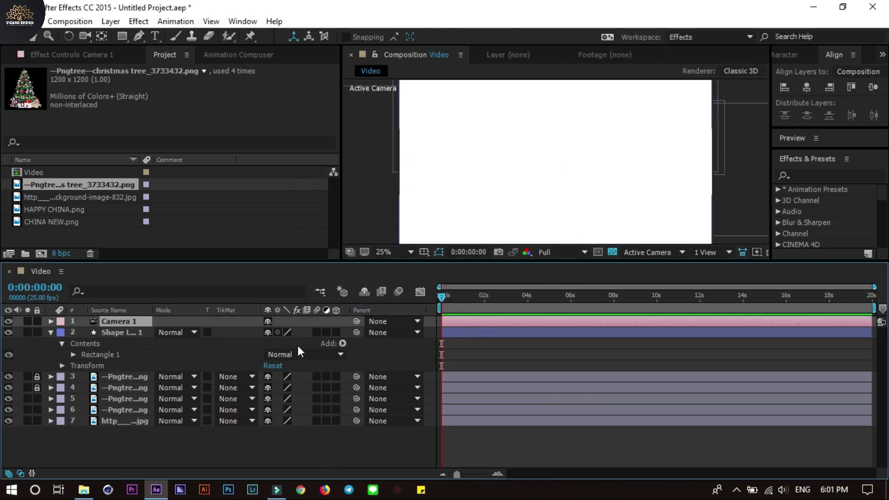
left_click(335, 333)
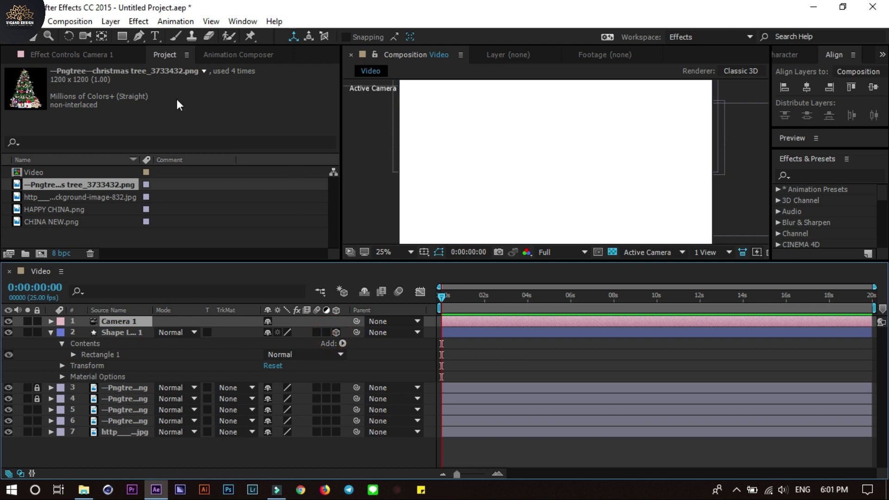
left_click(82, 36)
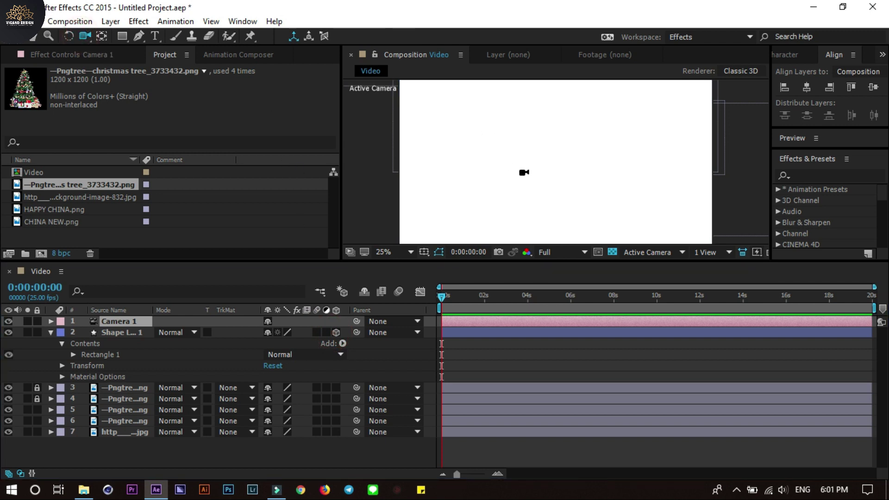
left_click_drag(524, 189, 528, 158)
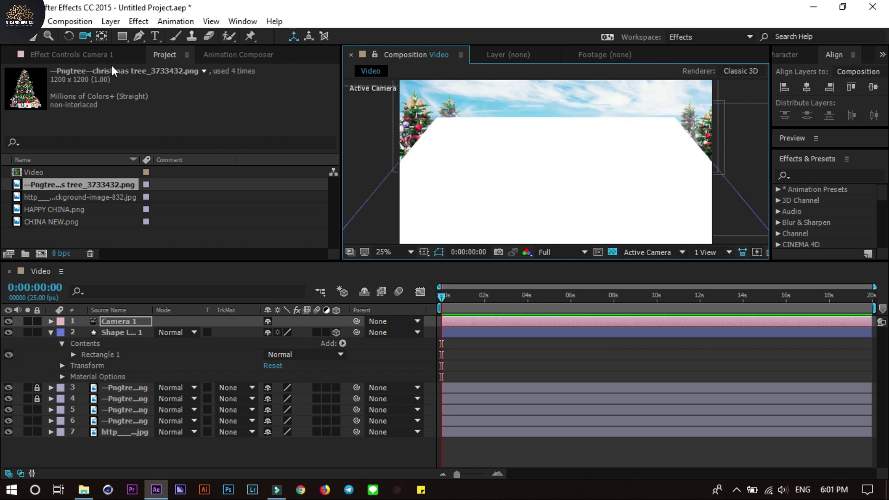
Widen the white plane beyond the frame, lower it, and pull its top edge down below the trees
left_click(110, 332)
double_click(122, 35)
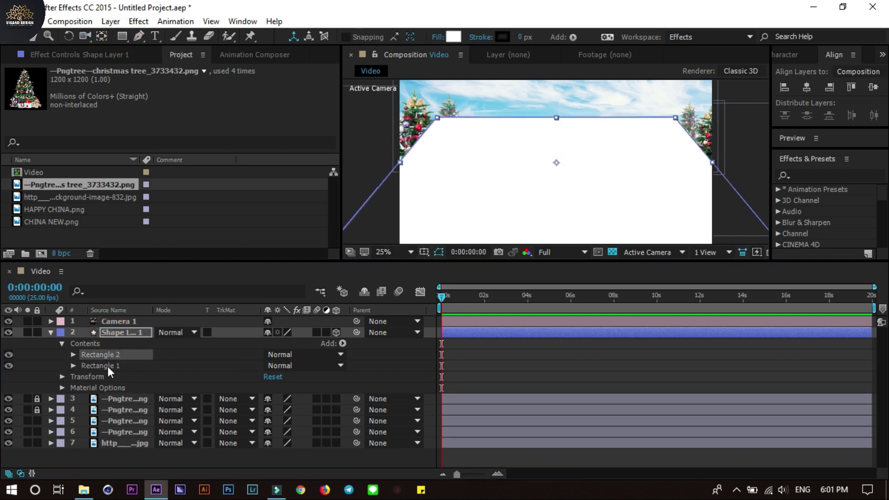
key("Delete")
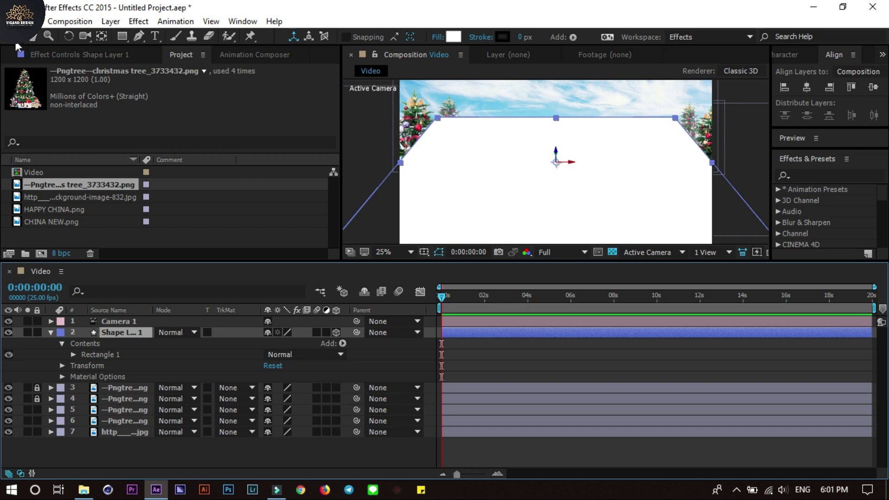
key("comma")
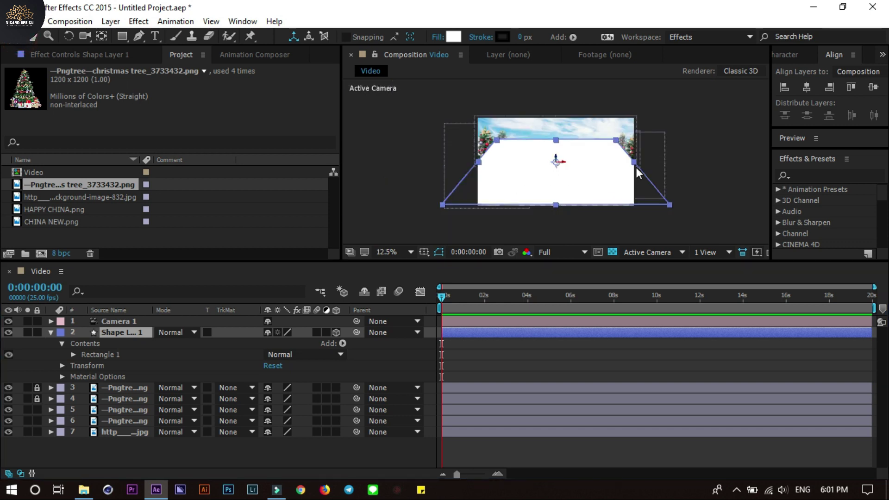
left_click_drag(636, 168, 685, 160)
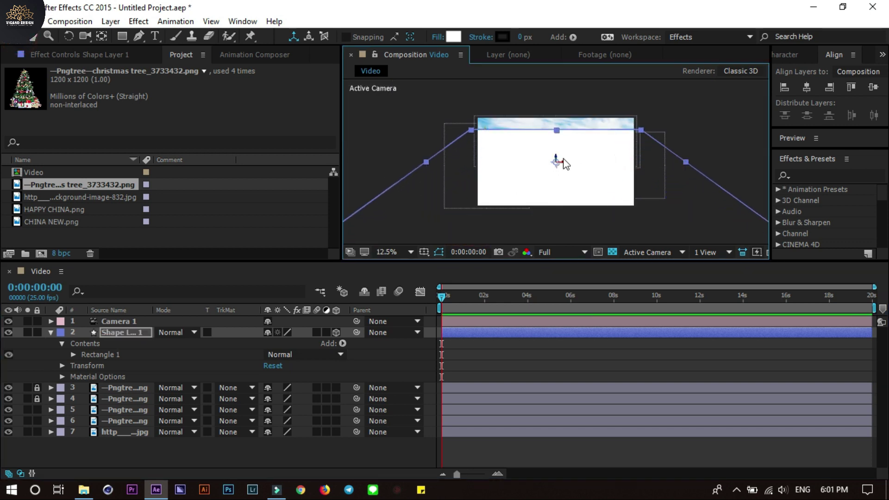
mouse_move(556, 158)
left_mouse_down()
mouse_move(558, 202)
mouse_move(557, 179)
left_mouse_up()
key("period")
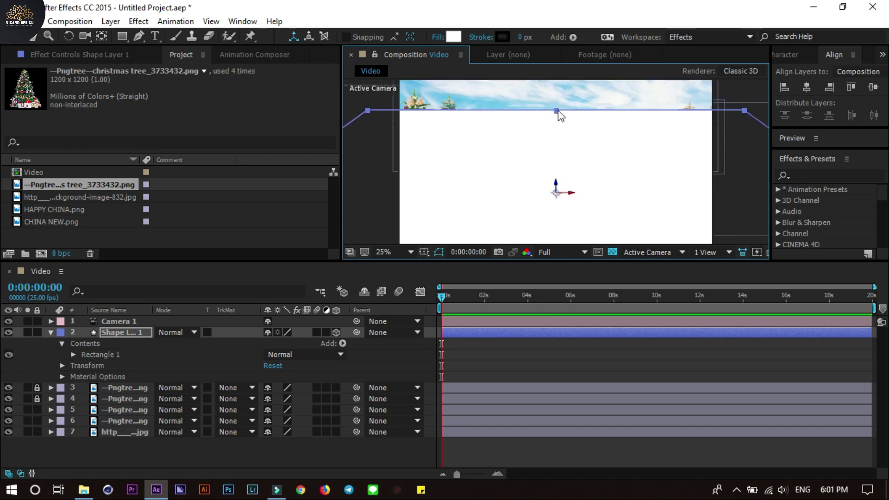
left_click_drag(557, 111, 557, 237)
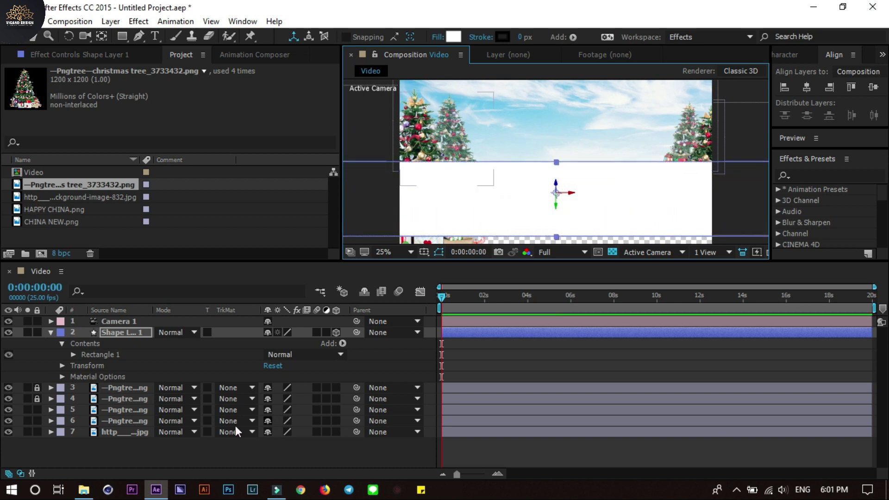
Move Shape Layer 1 to the bottom of the layer stack and make the white rectangle taller
left_click_drag(125, 332, 123, 439)
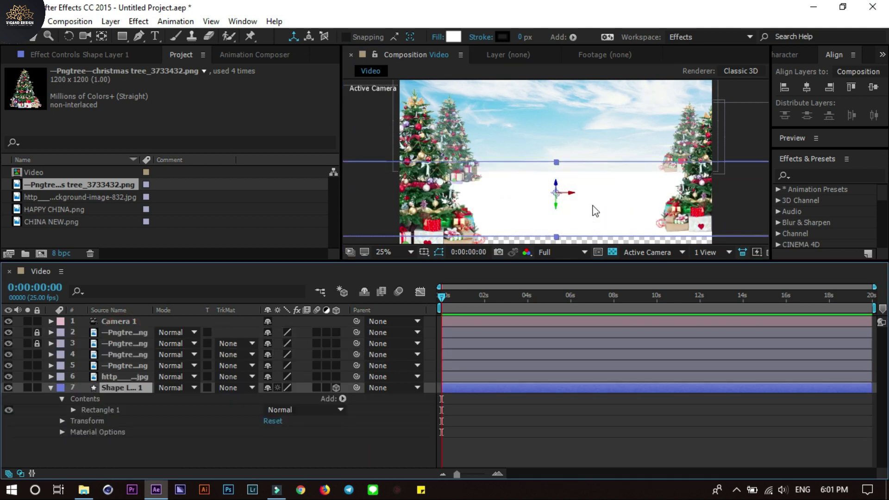
left_click_drag(556, 236, 556, 260)
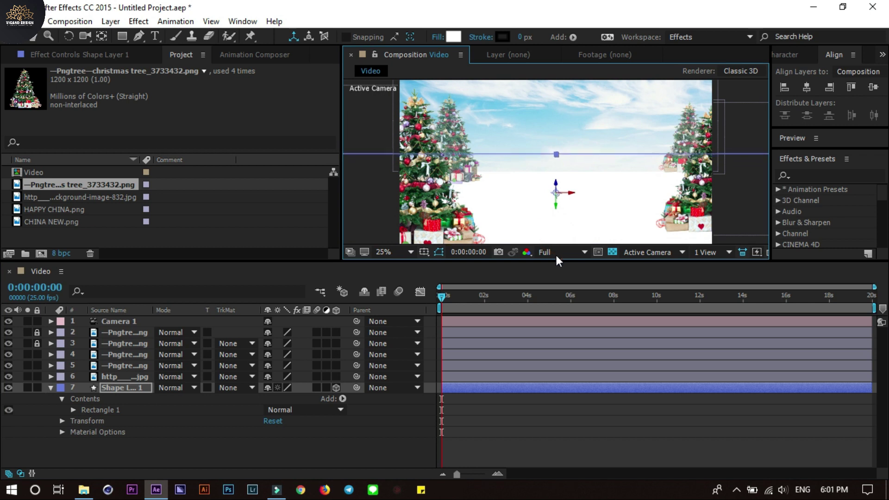
left_click(636, 427)
scroll(555, 195, "down", 1)
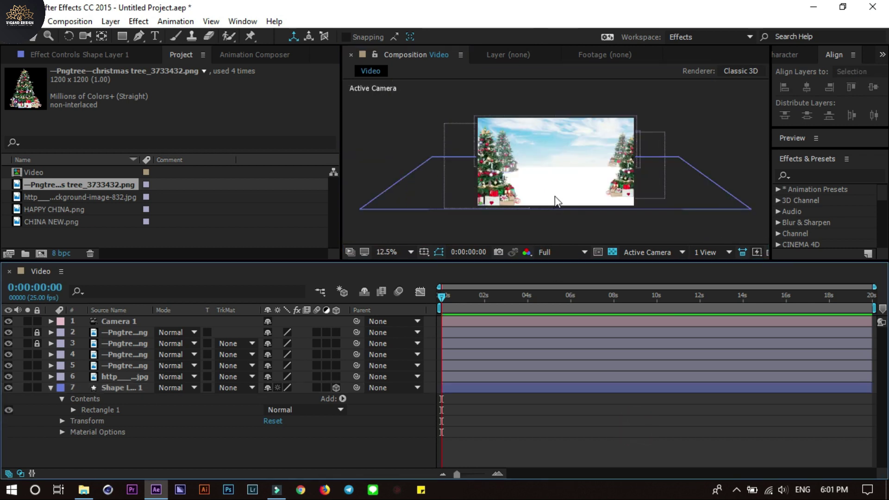
Reframe the composition view and select the sky background layer for masking
left_click(566, 195)
scroll(567, 199, "up", 1)
left_click_drag(557, 200, 575, 142)
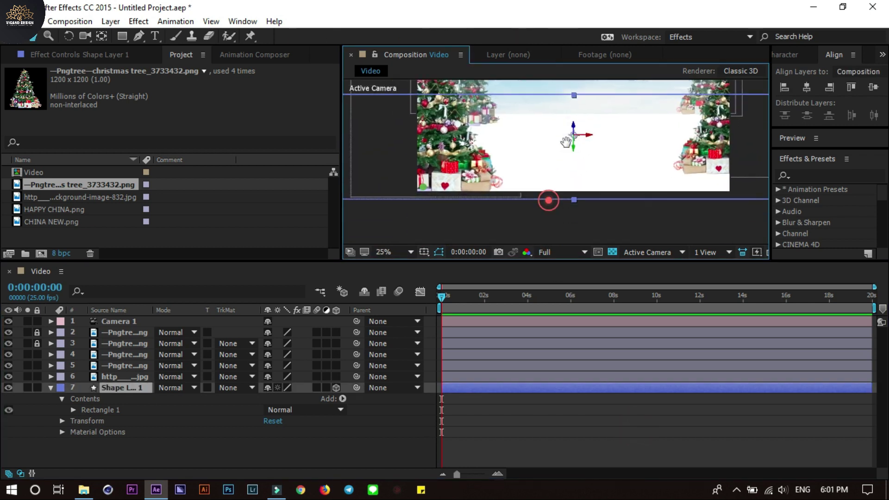
mouse_move(585, 195)
left_mouse_down()
mouse_move(535, 280)
mouse_move(534, 310)
left_mouse_up()
left_click_drag(538, 266, 525, 265)
left_click(534, 121)
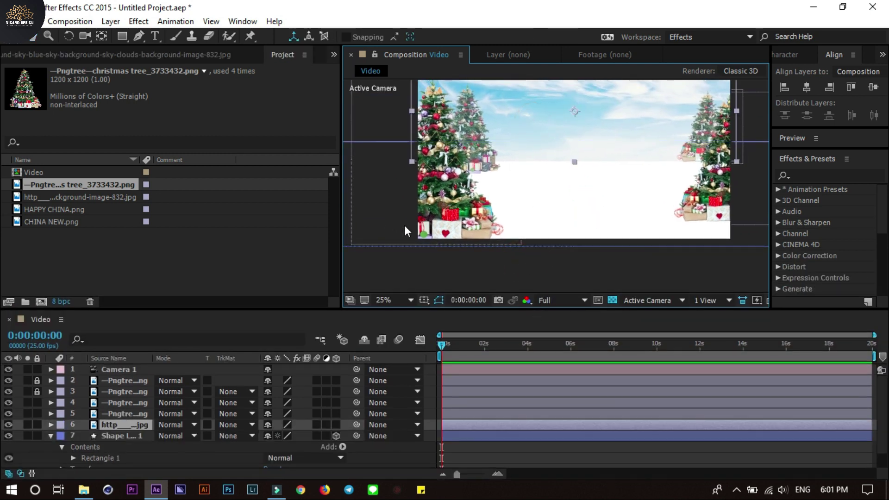
left_click(123, 34)
Draw a rectangular mask over the sky's upper half and raise its bottom edge
left_click_drag(411, 81, 736, 161)
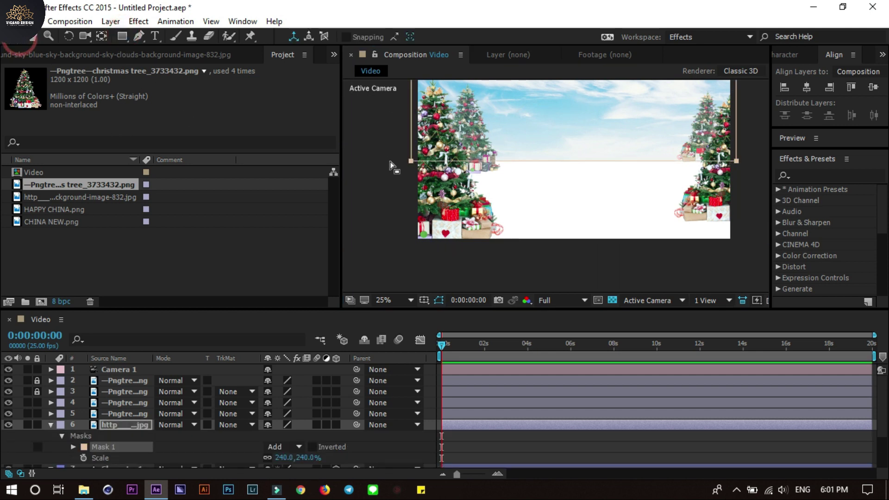
left_click(411, 161)
left_click(389, 176)
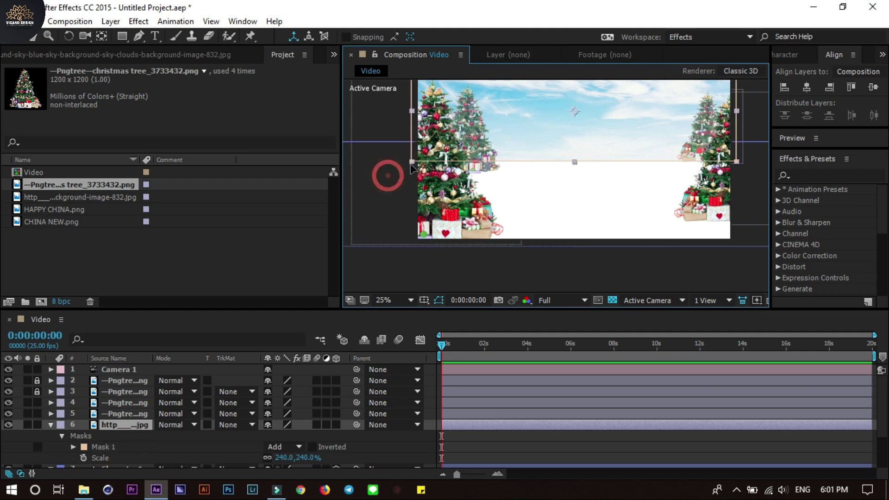
left_click(411, 161)
left_click_drag(736, 162, 736, 153)
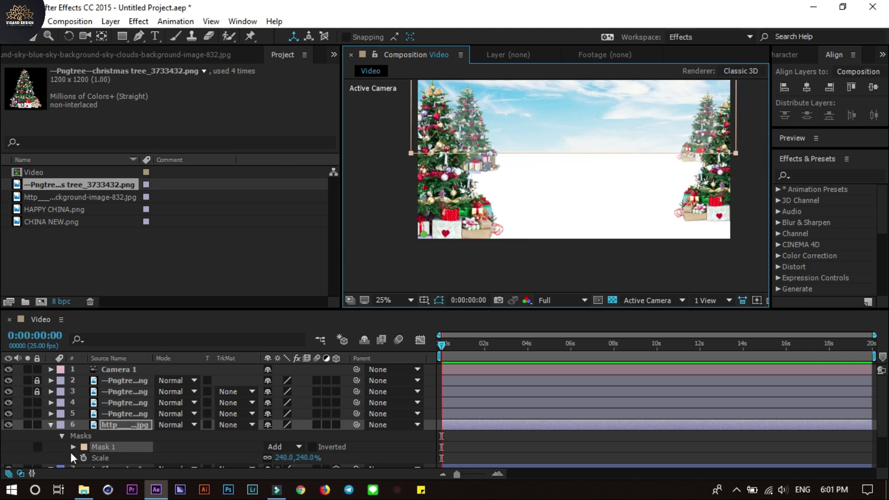
Set Mask 1's feather to 56 pixels and hide the transparency grid
key("period")
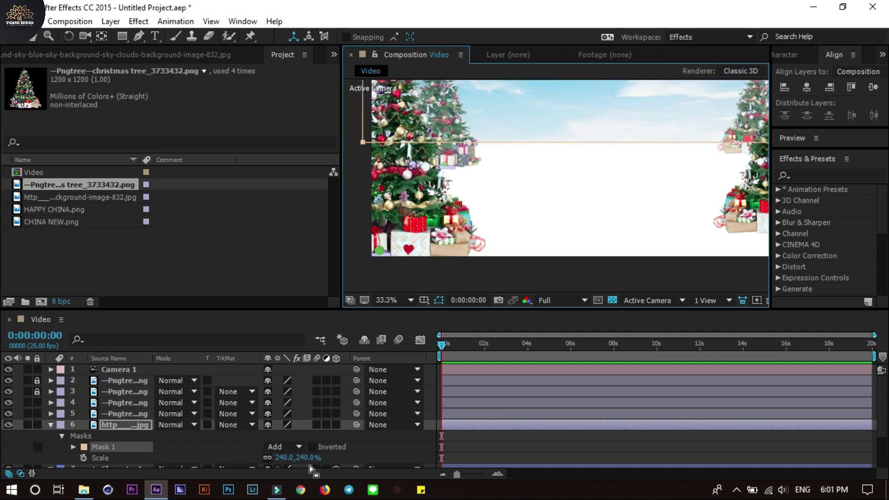
scroll(309, 465, "down", 3)
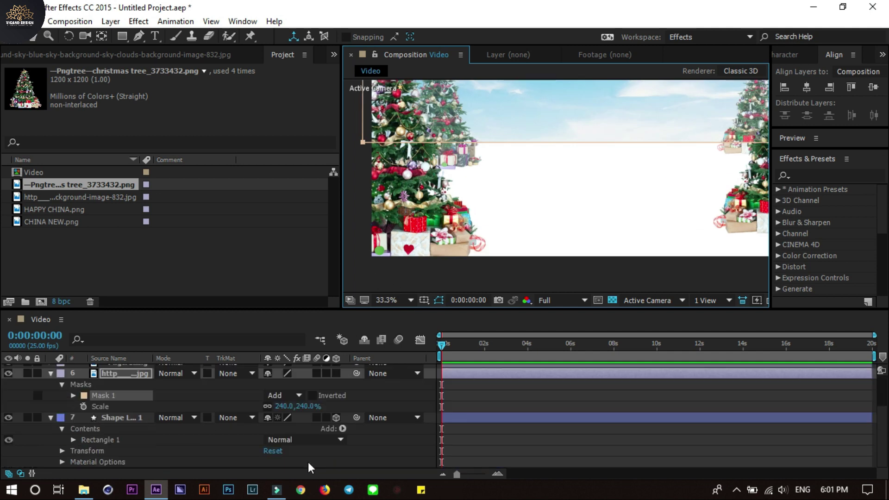
left_click(73, 395)
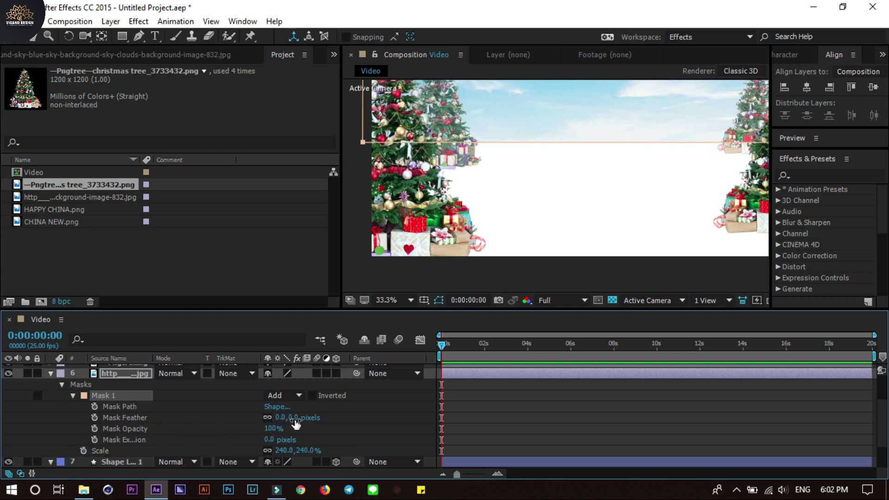
left_click_drag(294, 417, 366, 404)
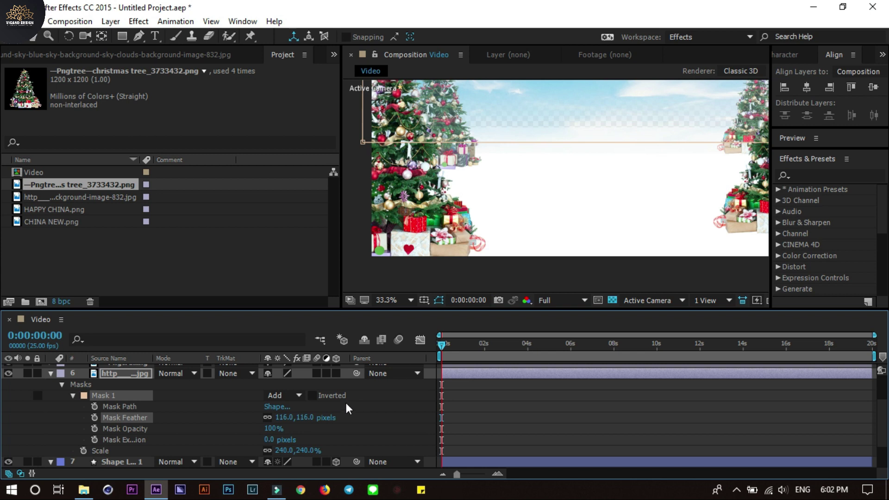
left_click_drag(306, 416, 286, 417)
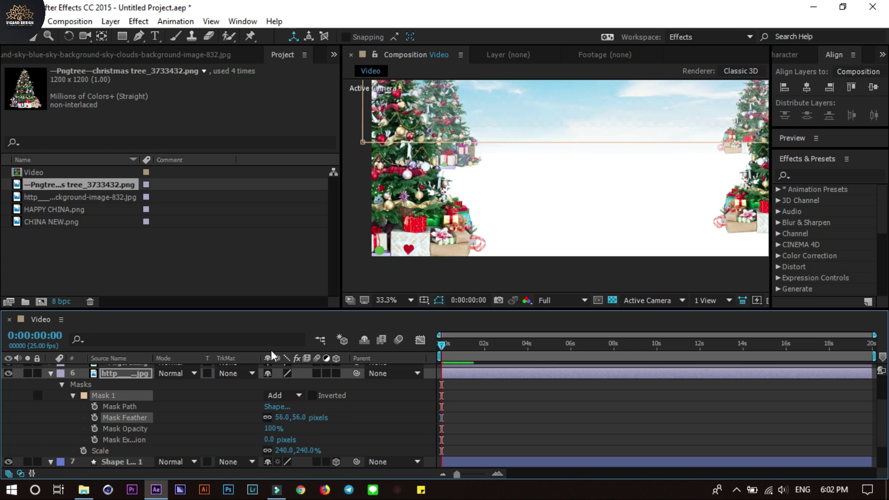
left_click(613, 301)
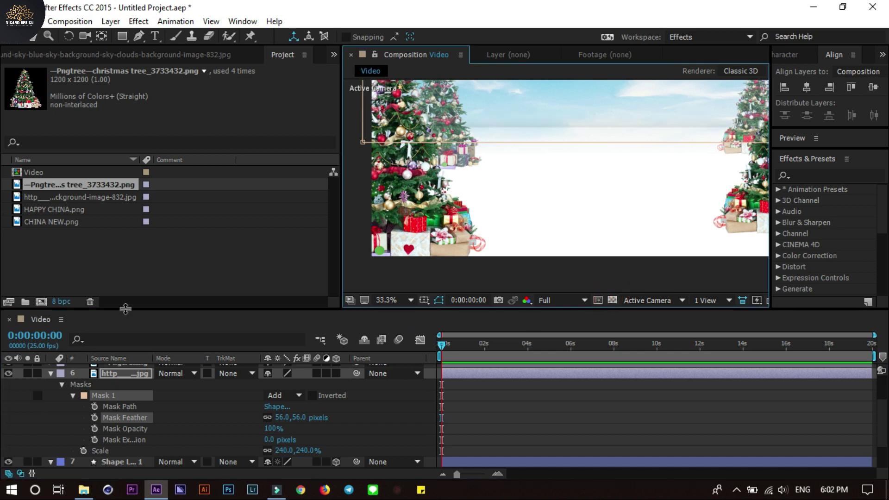
left_click_drag(125, 308, 124, 236)
Duplicate Shape Layer 1, turn off the copy's 3D switch, and place Shape Layer 2 below it
left_click(51, 329)
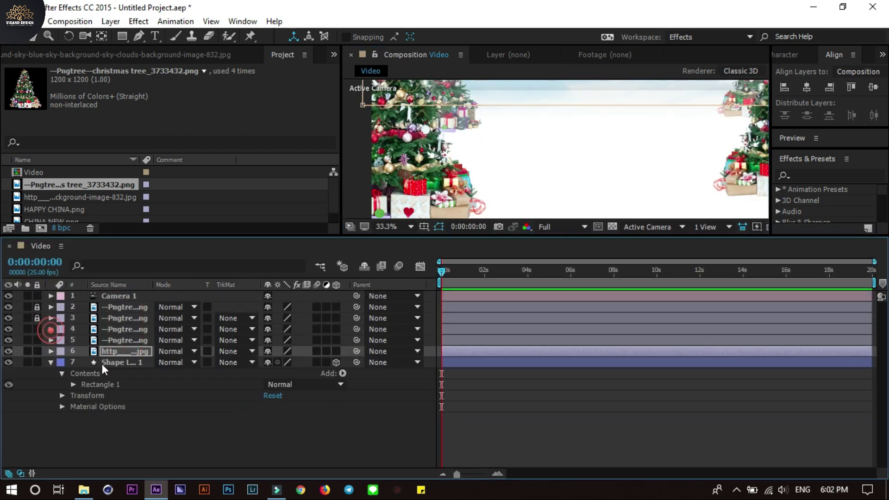
left_click(169, 423)
left_click(116, 363)
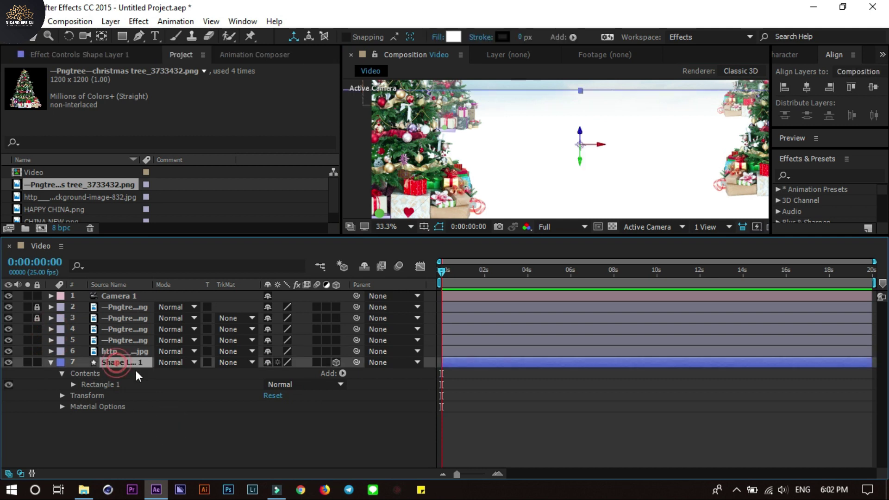
key("ctrl+d")
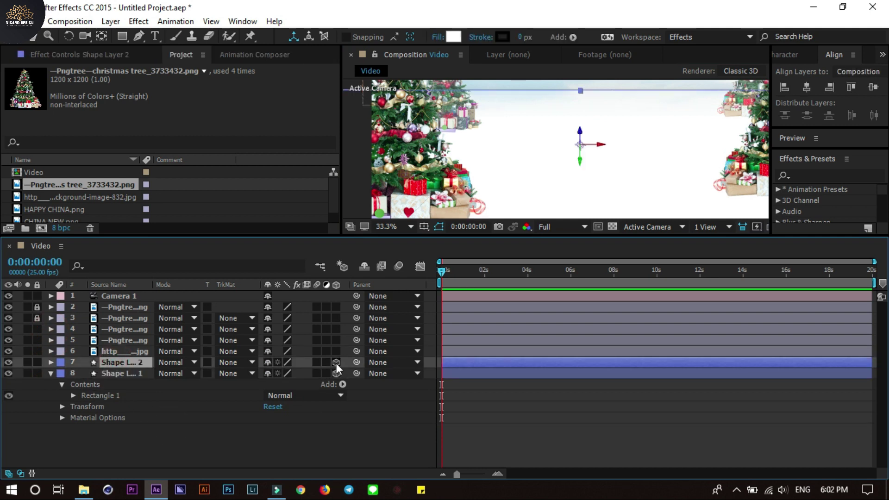
left_click(336, 363)
left_click_drag(120, 362, 118, 418)
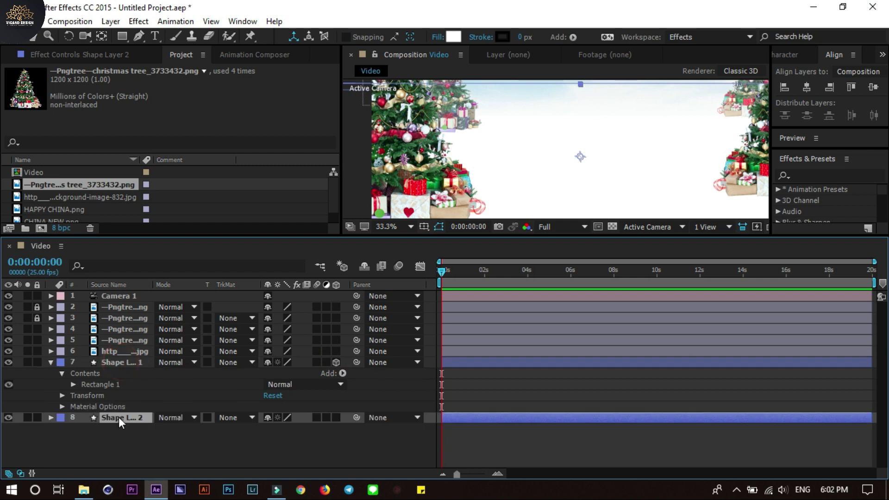
left_click(51, 363)
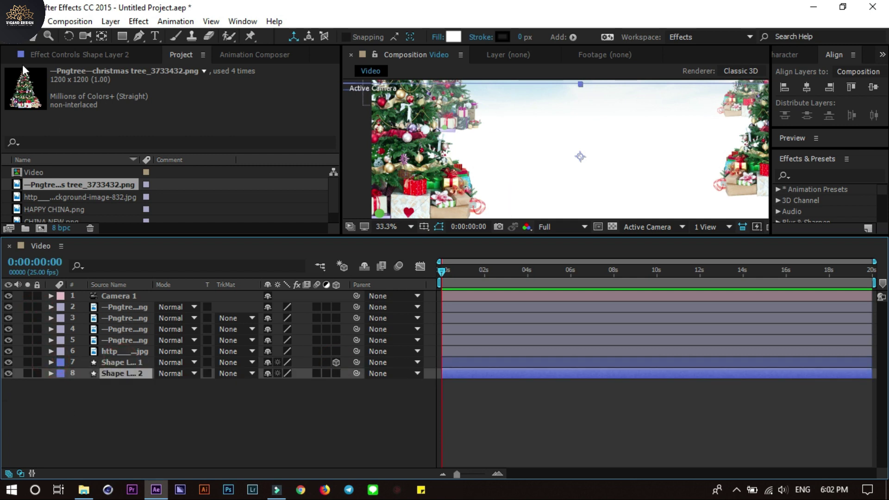
Move the right-hand tree layer slightly lower in the scene
key("comma")
key("comma")
left_click(637, 412)
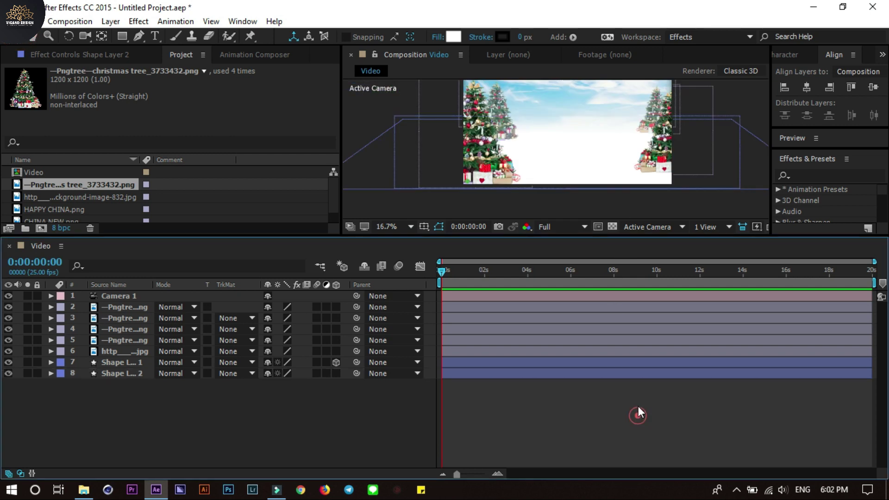
left_click(646, 198)
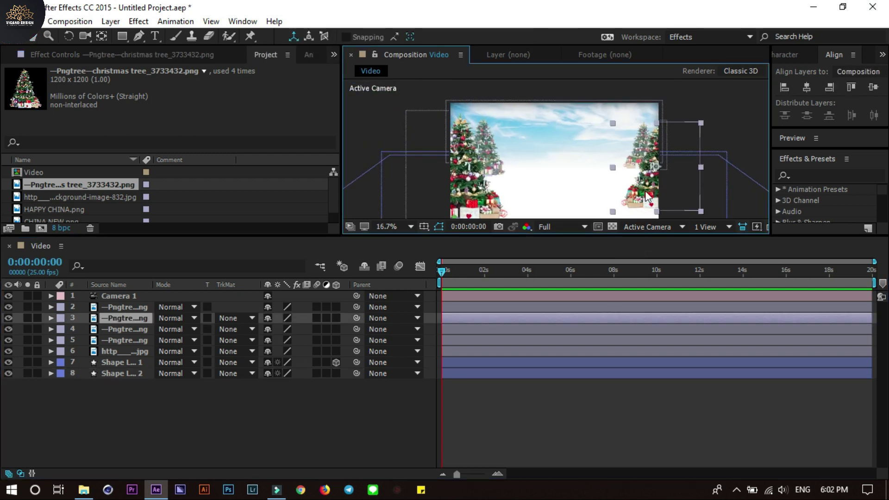
left_click_drag(594, 236, 584, 314)
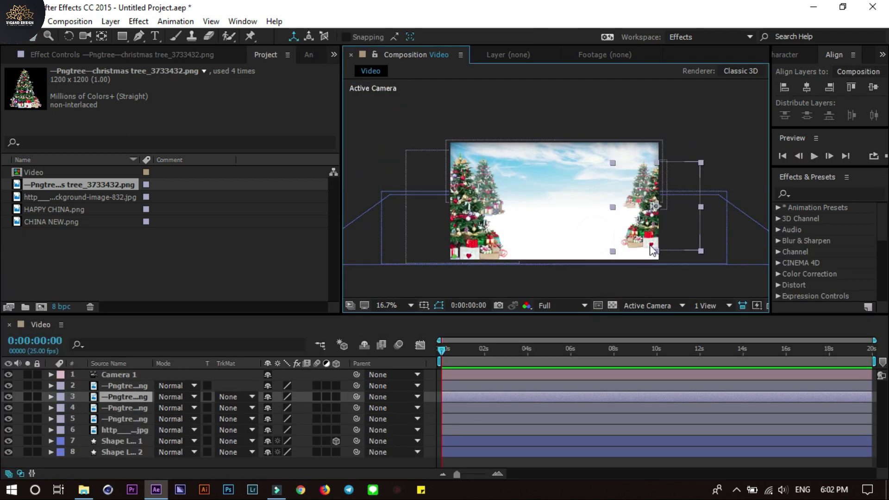
scroll(670, 252, "up", 2)
left_click_drag(649, 223, 648, 234)
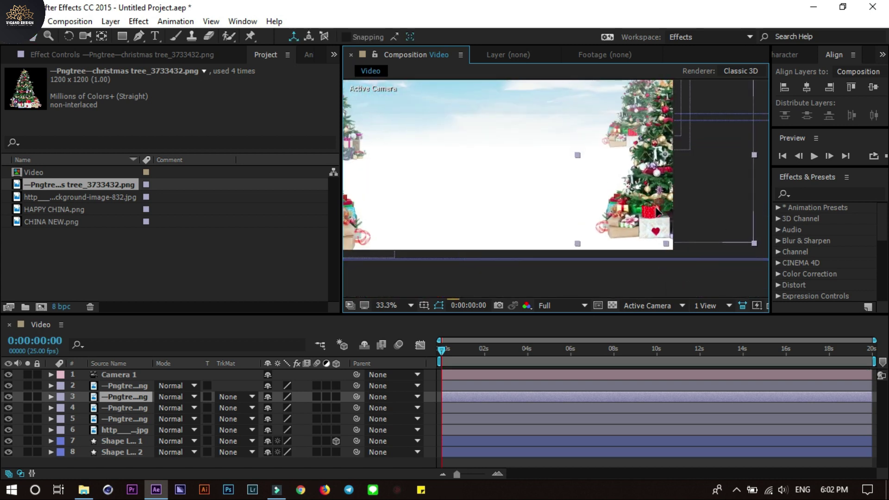
scroll(631, 226, "down", 2)
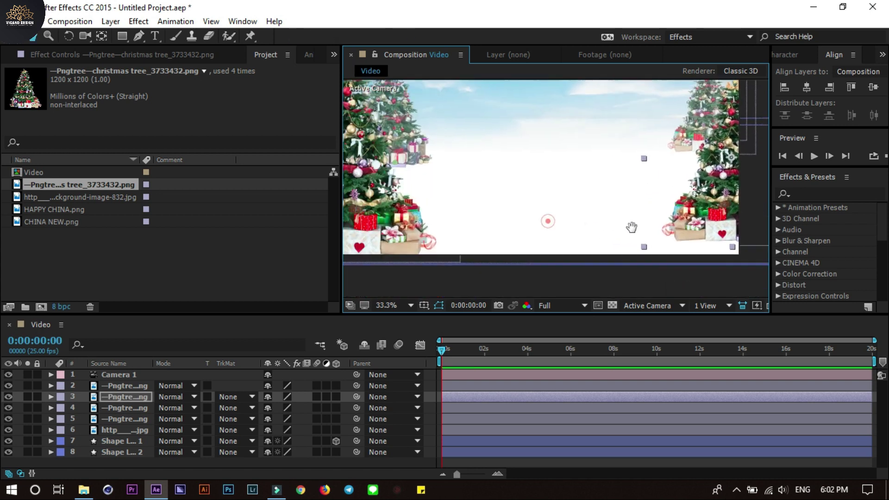
scroll(553, 191, "down", 2)
scroll(554, 191, "up", 1)
left_click(547, 253)
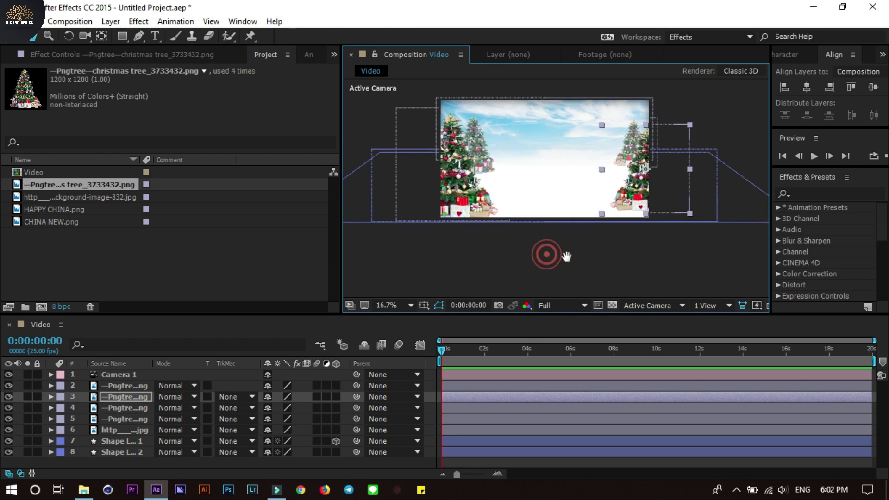
Tidy the timeline panel and select all eight layers
left_click_drag(449, 314, 448, 285)
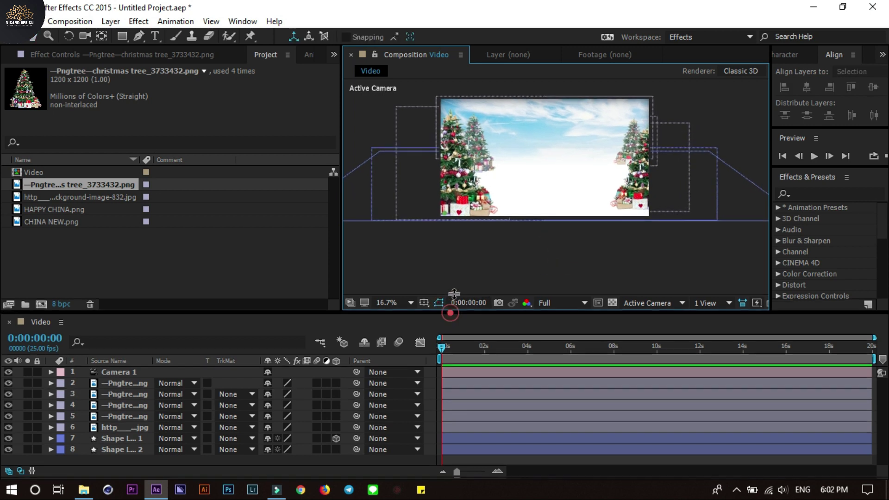
left_click(21, 473)
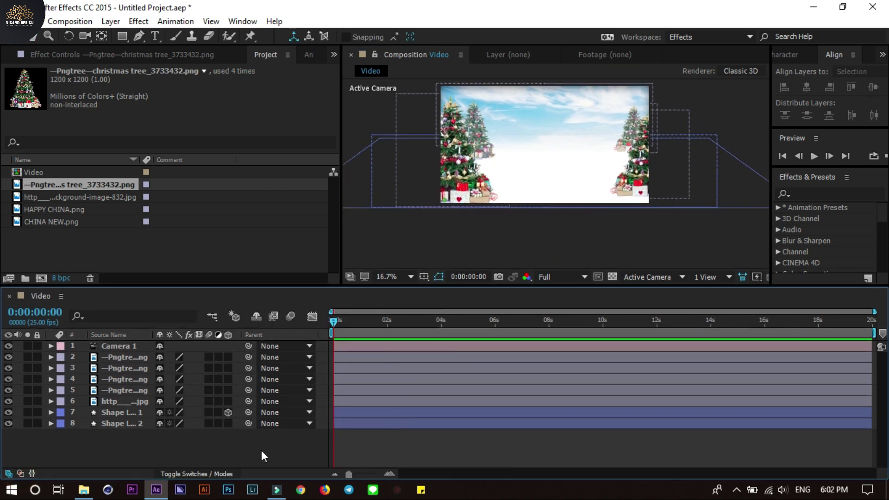
left_click_drag(606, 210, 597, 229)
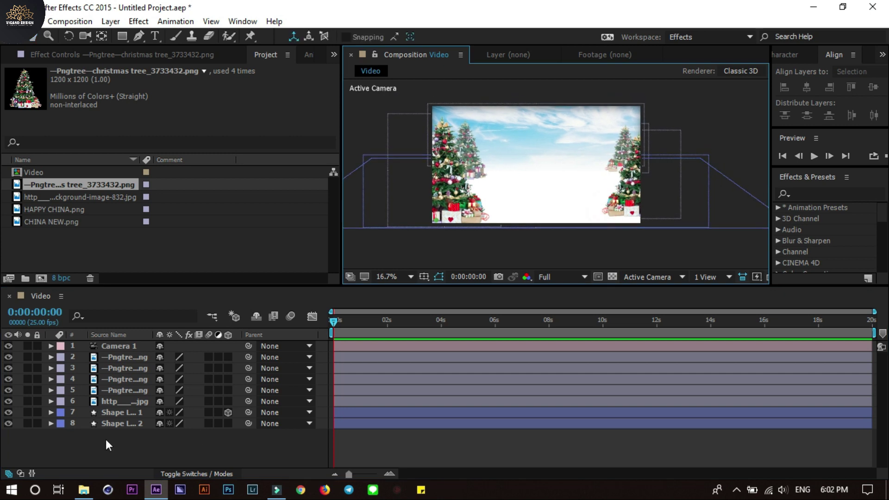
left_click(119, 443)
left_click_drag(79, 442, 155, 331)
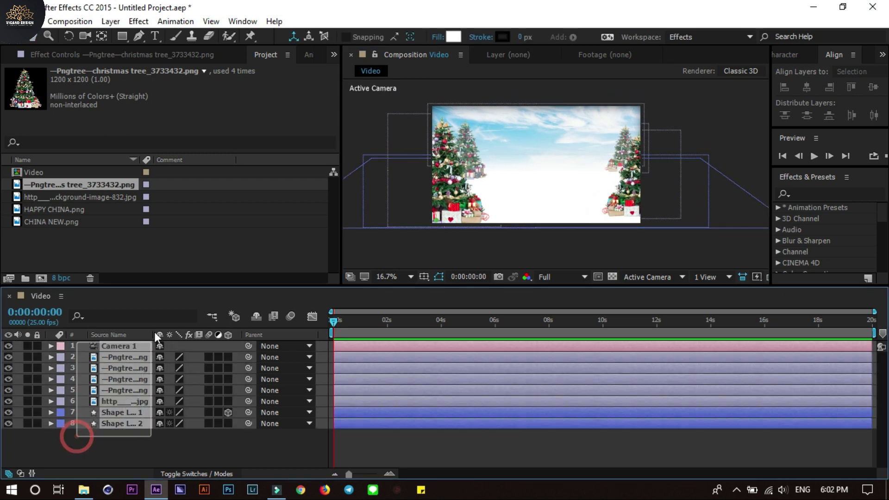
Pre-compose all selected layers into a precomp named BG
right_click(117, 379)
left_click(158, 411)
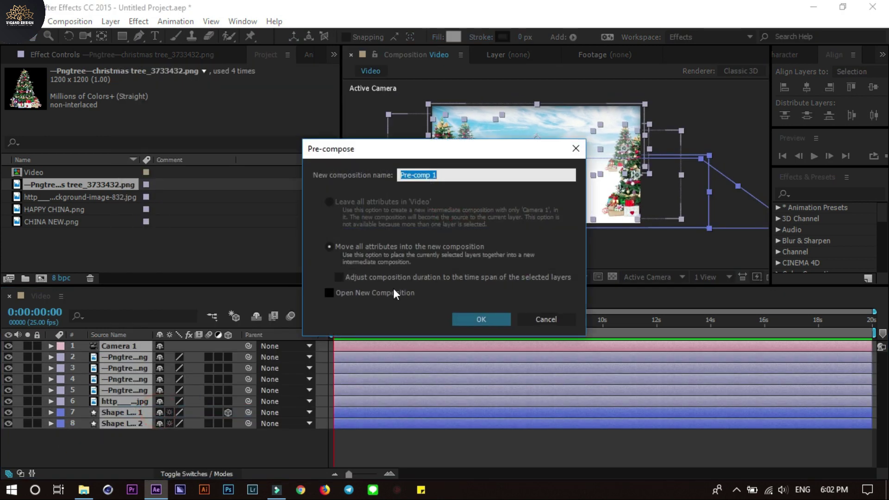
type("BG")
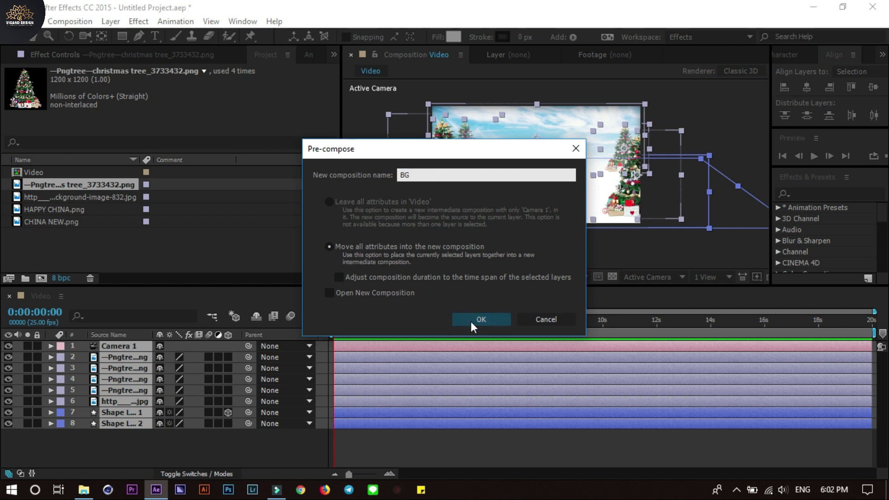
left_click(472, 319)
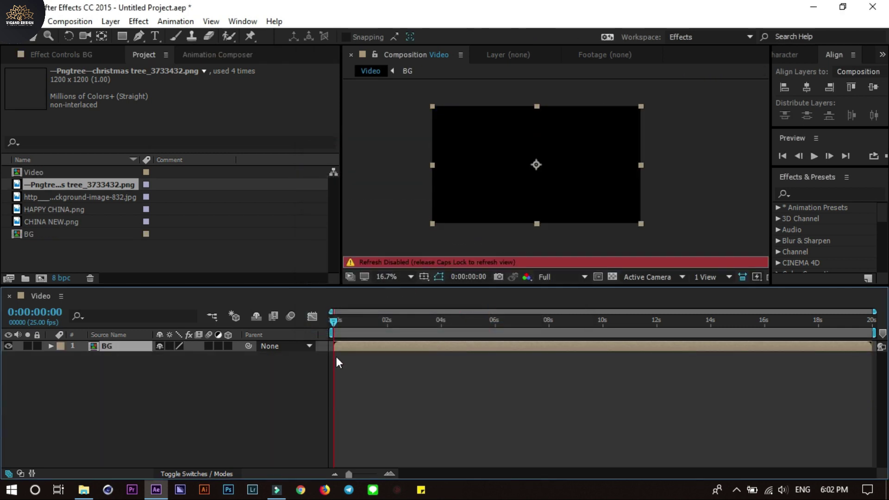
mouse_move(334, 323)
left_mouse_down()
mouse_move(550, 324)
mouse_move(333, 324)
left_mouse_up()
left_click(530, 377)
left_click(106, 347)
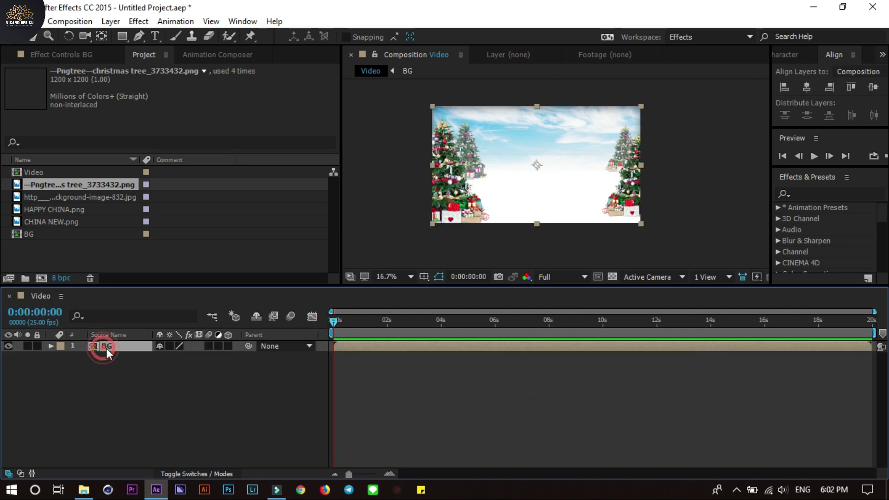
left_click(119, 255)
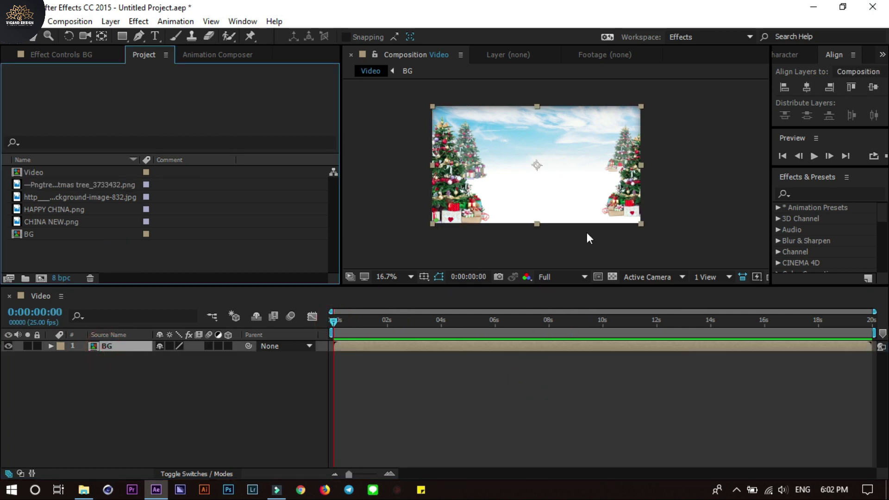
Import the Snow_17 snow clip from Explorer into the Project panel
key("alt+Tab")
left_click(674, 264)
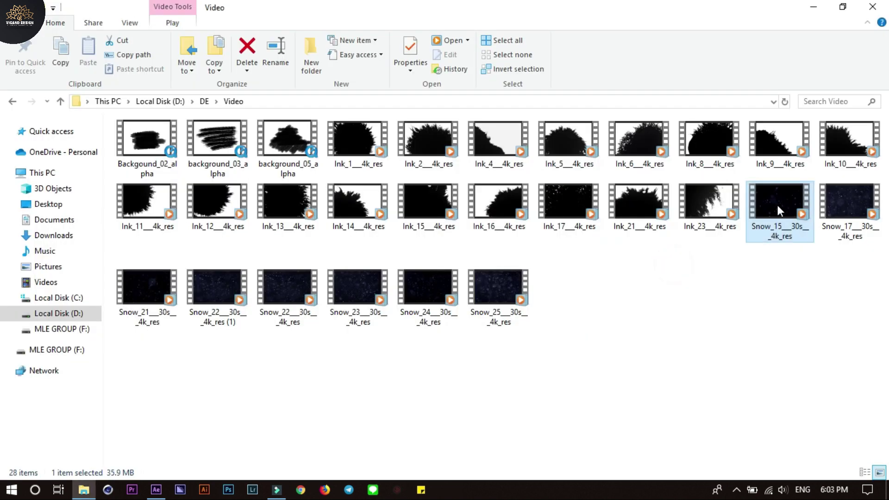
mouse_move(857, 199)
left_mouse_down()
mouse_move(250, 282)
mouse_move(161, 258)
mouse_move(163, 294)
left_mouse_up()
key("alt+Tab")
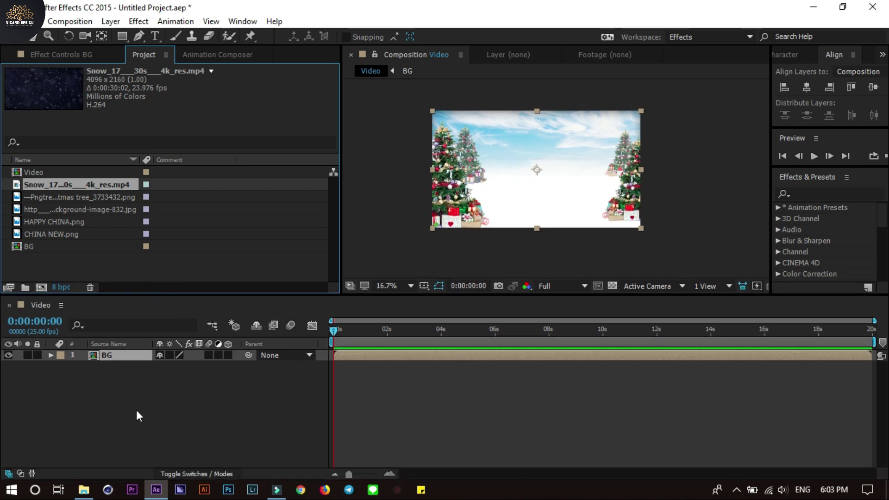
Create a new composition from the HAPPY CHINA.png title image
left_click(134, 405)
left_click(52, 218)
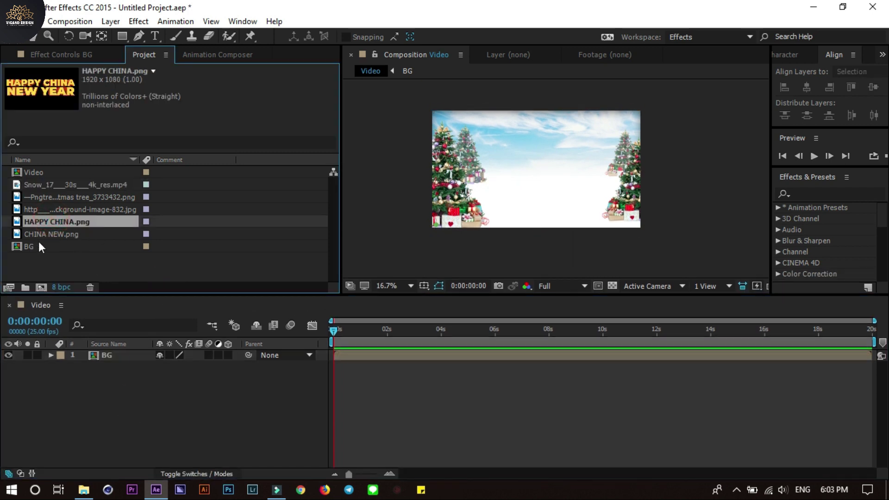
left_click(57, 233)
left_click(63, 249)
left_click(63, 232)
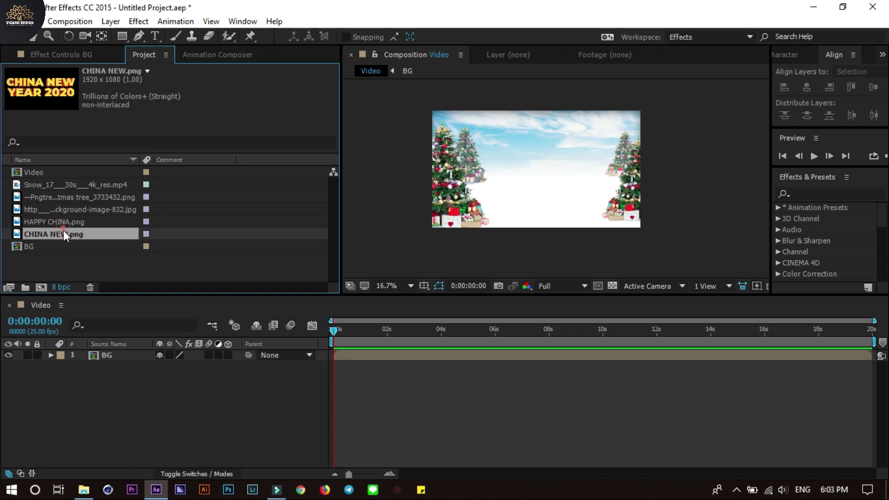
left_click(67, 224)
left_click(65, 246)
left_click(66, 234)
left_click(67, 222)
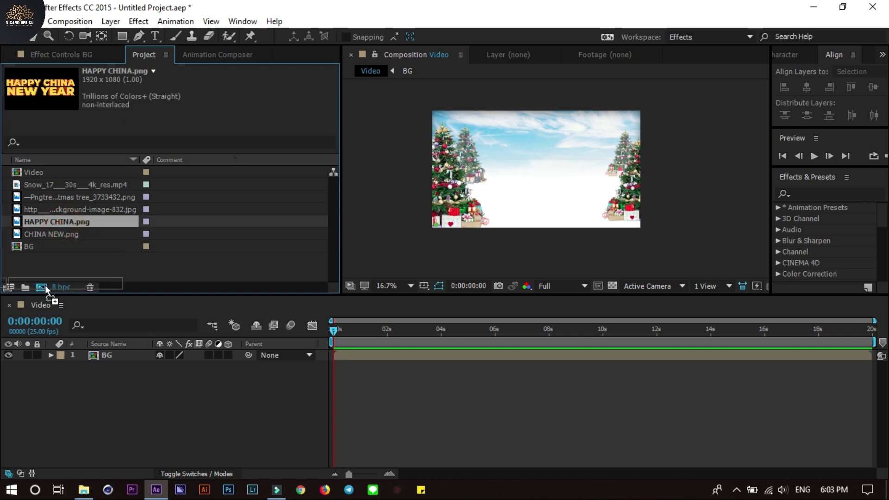
left_click_drag(61, 232, 43, 286)
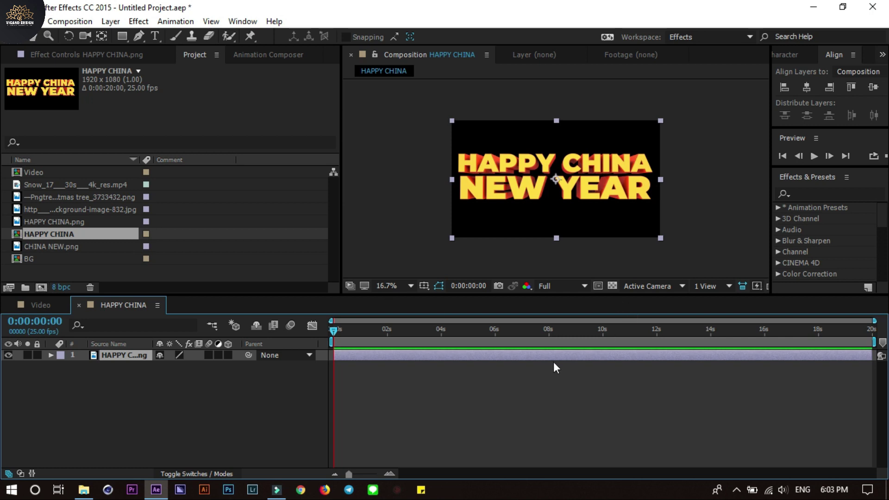
Scale the title layer down to 69%
key("s")
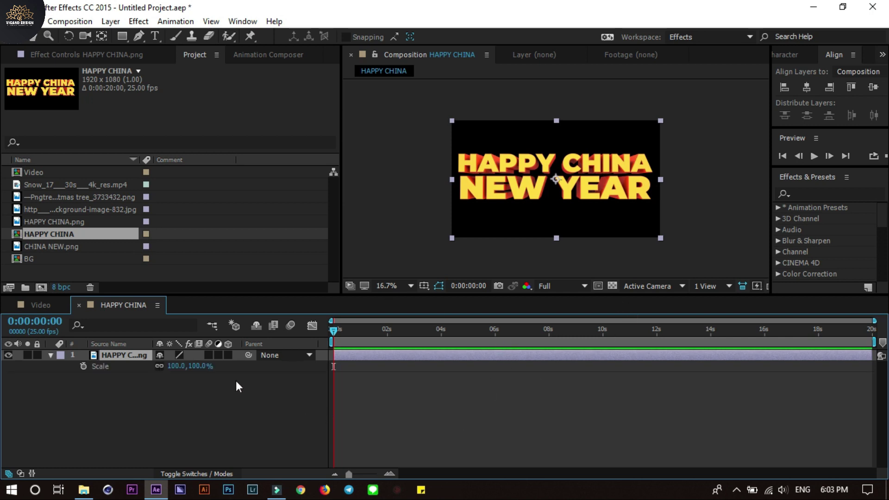
left_click_drag(194, 366, 178, 367)
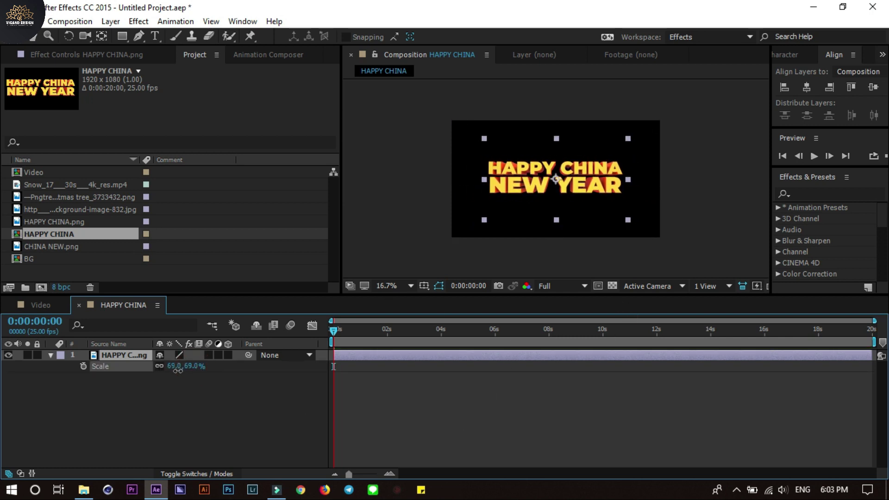
left_click(516, 419)
scroll(536, 168, "up", 3)
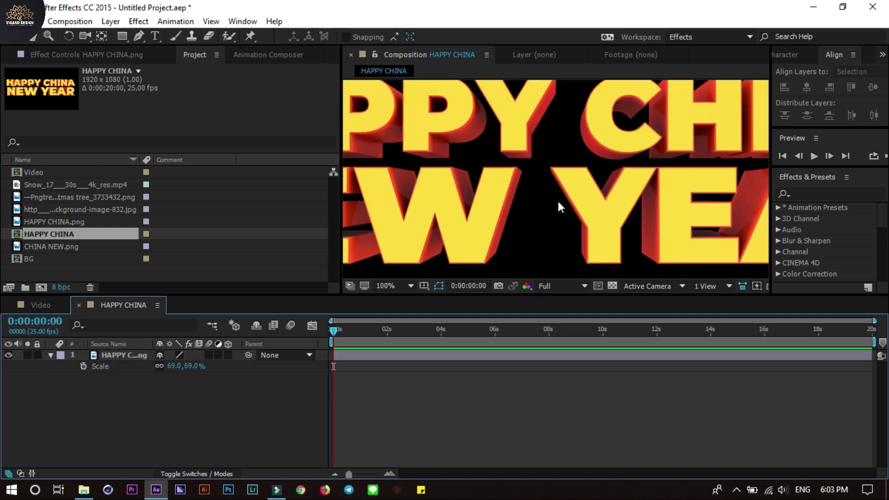
Duplicate the title layer, mask the lower copy to show only NEW YEAR, and lock it
left_click(509, 207)
key("ctrl+d")
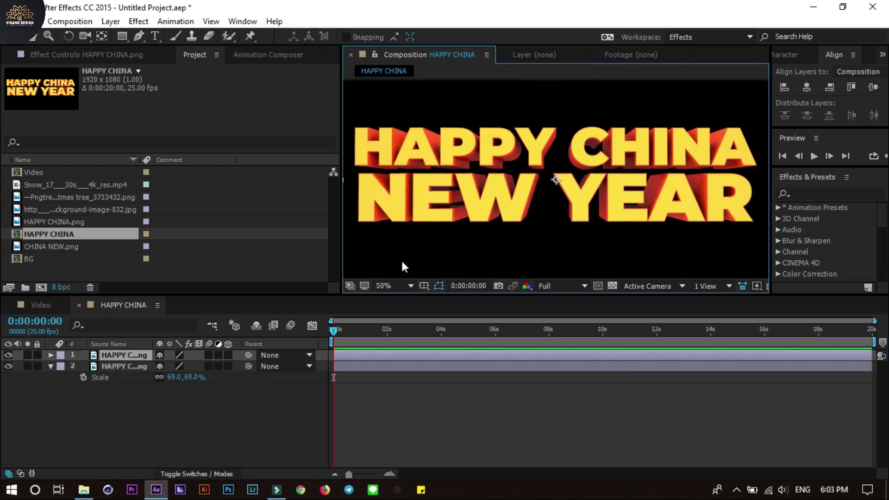
left_click(8, 355)
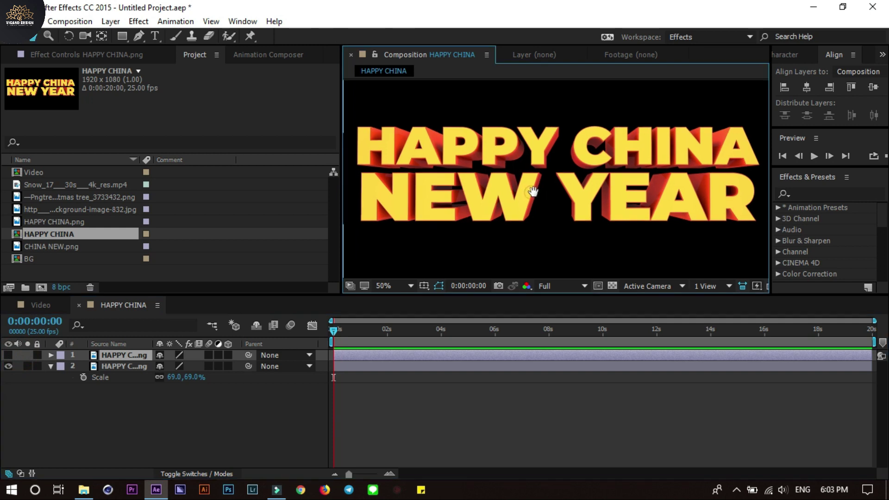
left_click(445, 173)
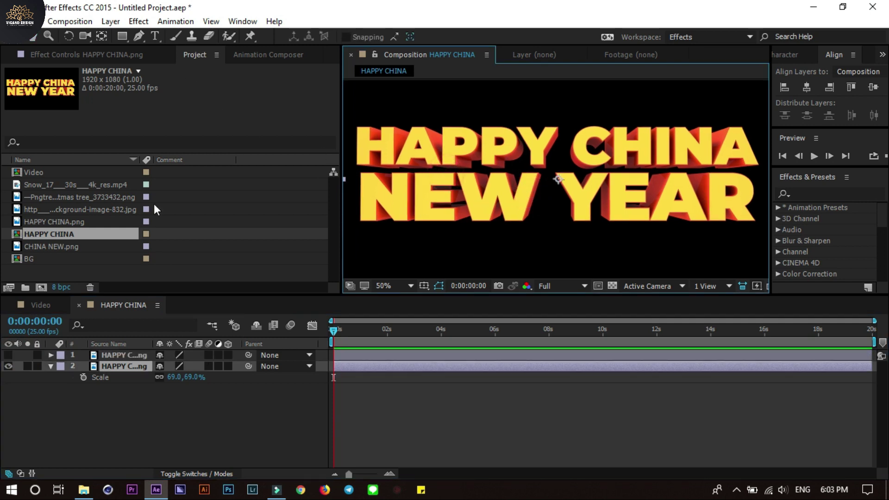
key("q")
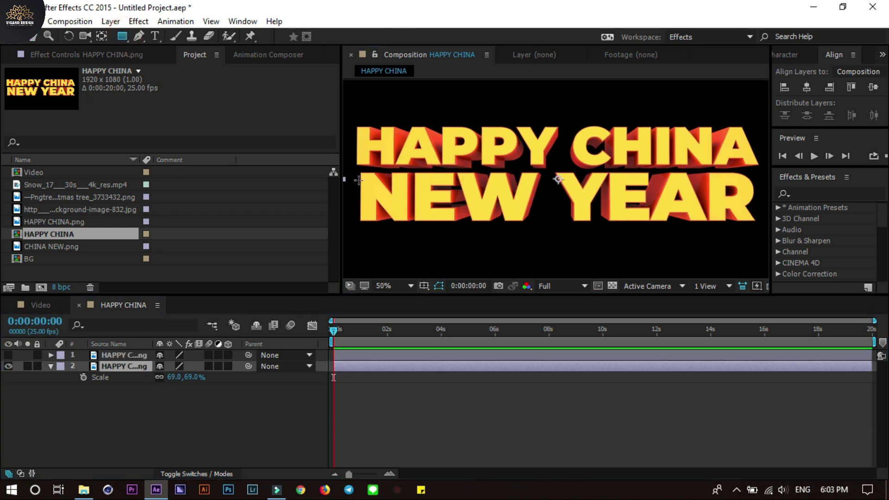
left_click_drag(354, 169, 754, 241)
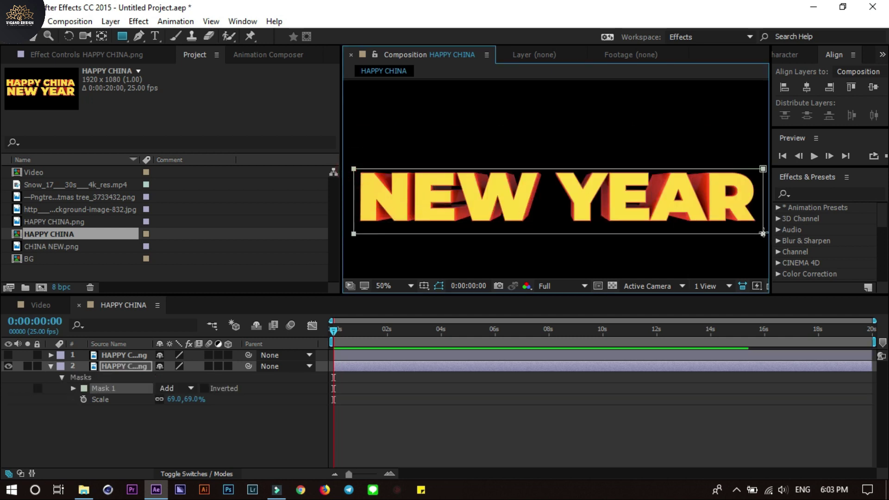
left_click_drag(754, 241, 762, 226)
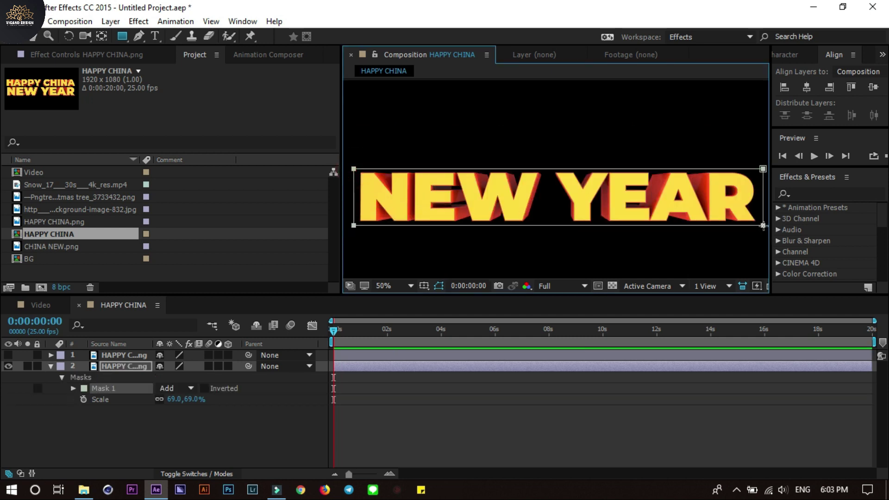
left_click(37, 366)
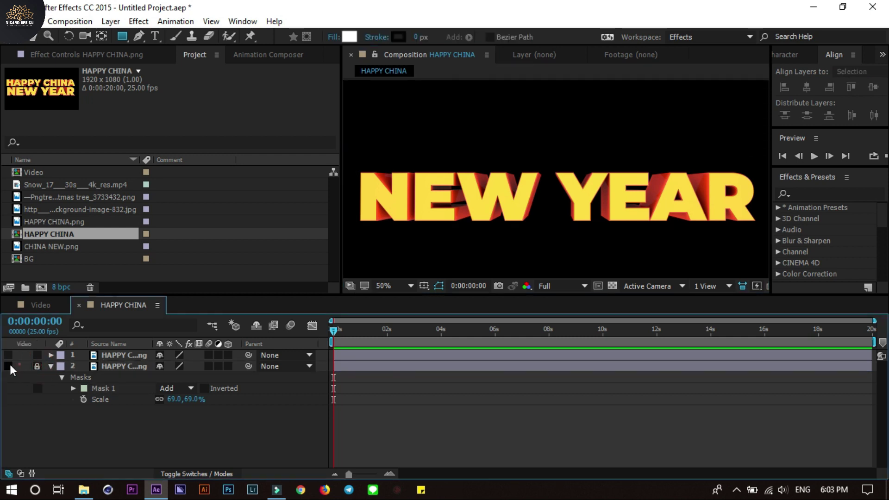
Unhide the top copy and mask it to show only HAPPY CHINA
left_click(8, 355)
left_click(115, 355)
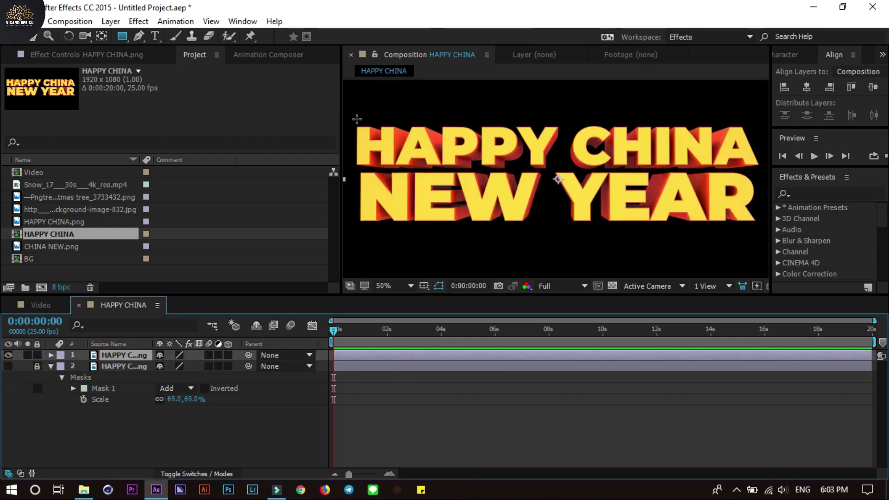
left_click_drag(351, 115, 731, 172)
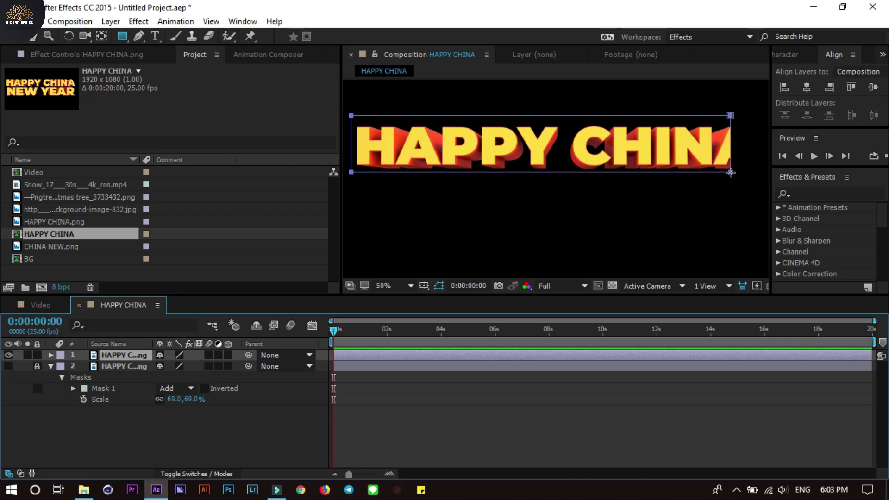
left_click_drag(731, 172, 761, 171)
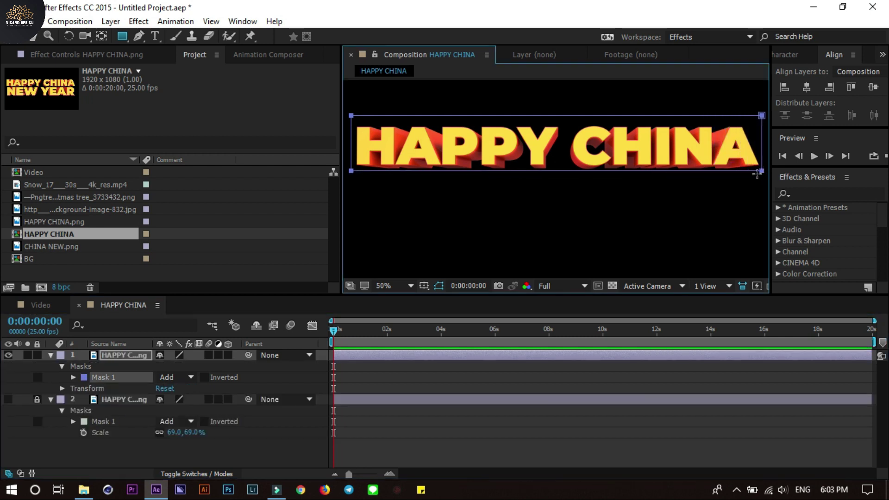
left_click(19, 37)
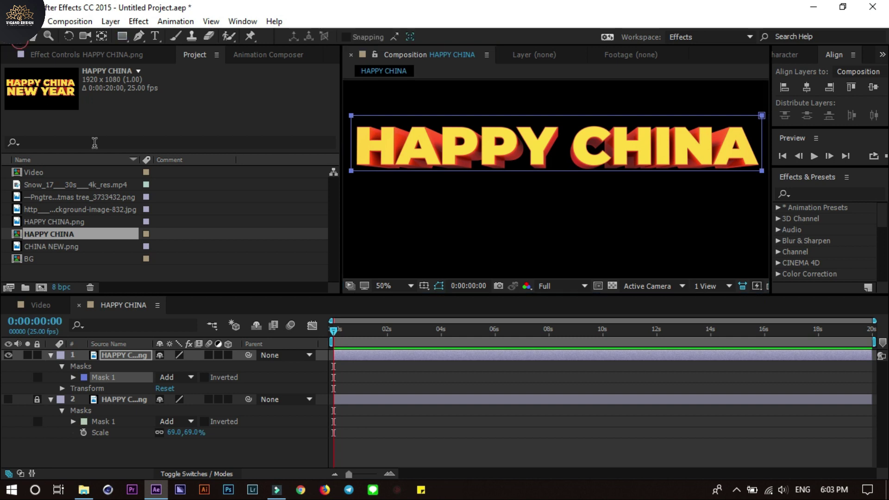
Apply Animation Composer's Overshoot Scale (From Anchor Point) as the HAPPY CHINA in-transition
left_click(251, 55)
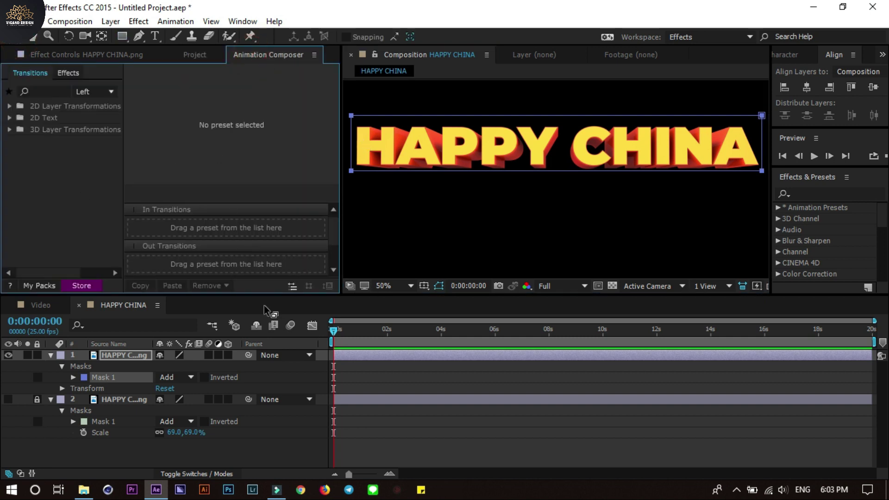
left_click_drag(245, 296, 246, 312)
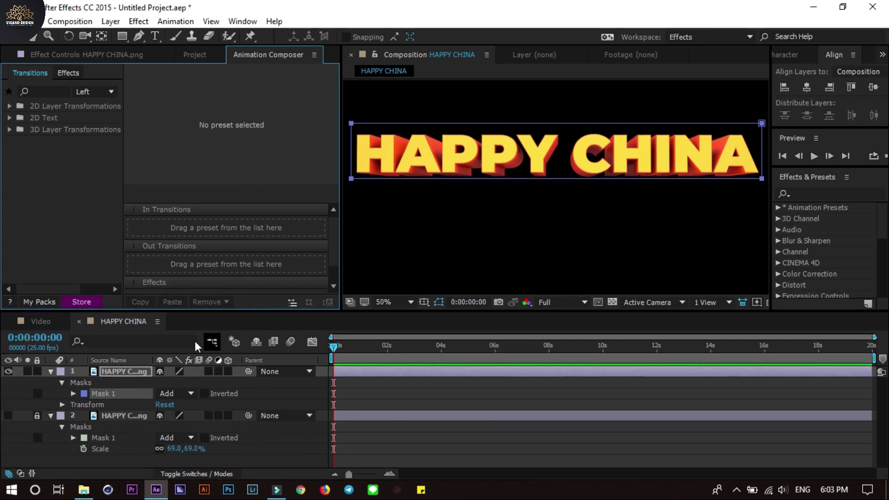
left_click(9, 106)
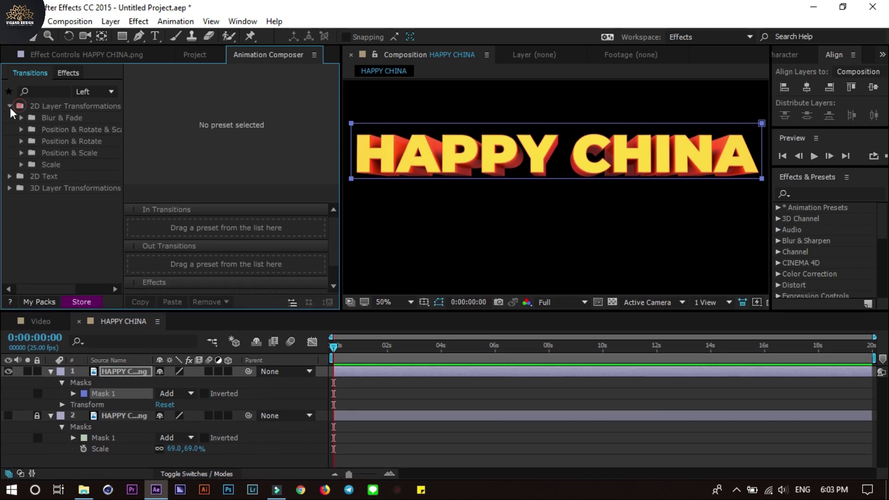
left_click(21, 165)
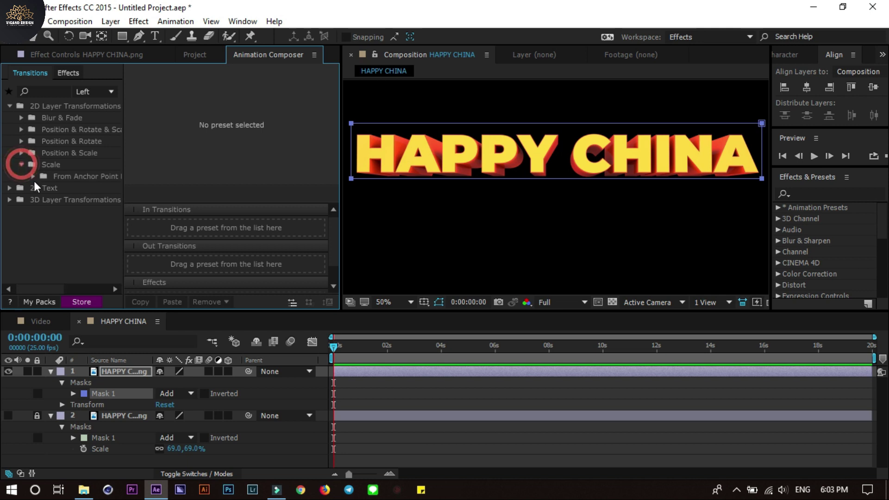
left_click(33, 177)
left_click(77, 188)
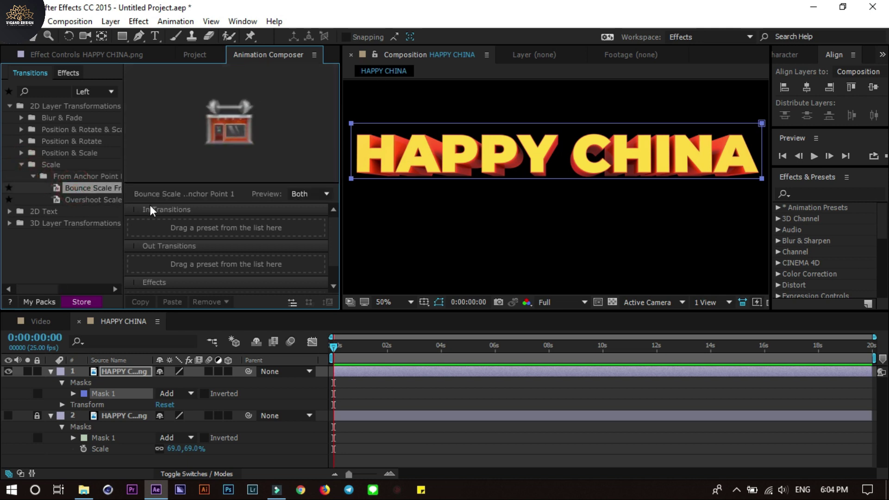
left_click(76, 200)
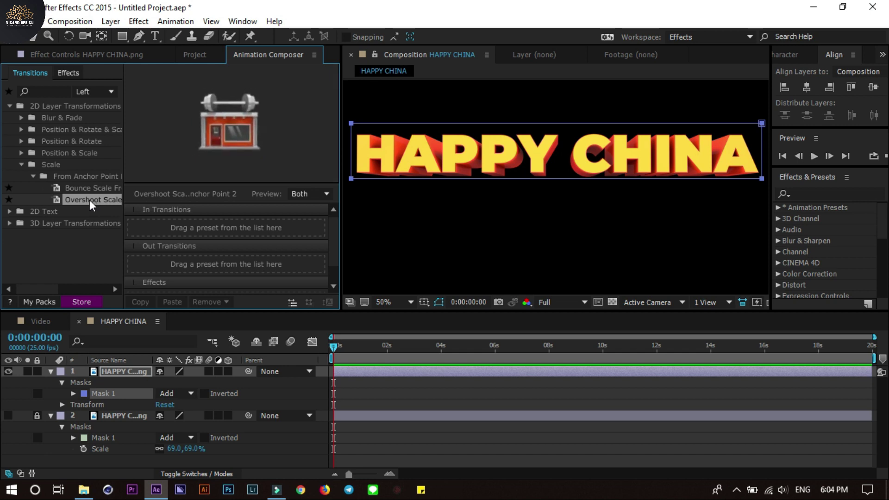
left_click_drag(92, 203, 229, 227)
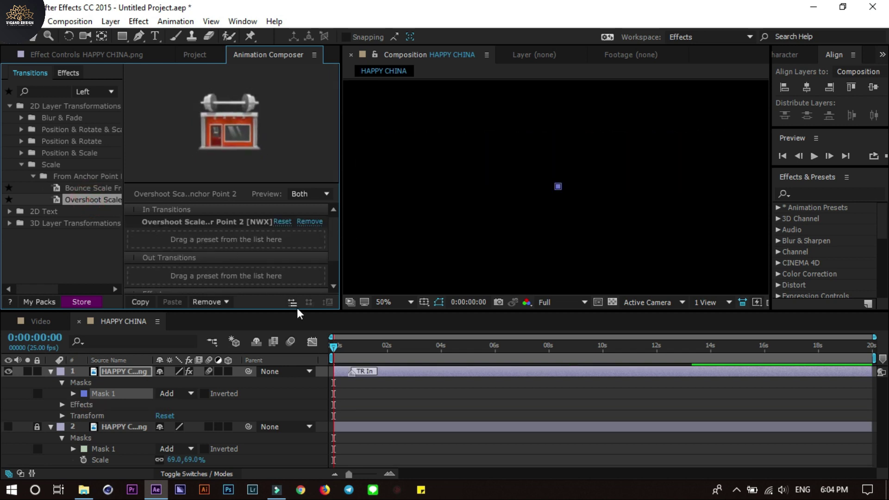
Unlock the NEW YEAR layer and apply Overshoot Scale as its in-transition too
left_click(8, 427)
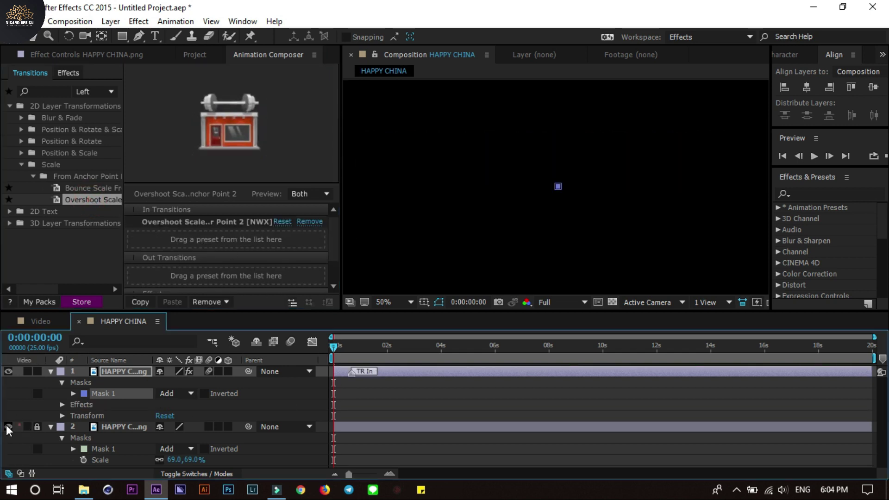
left_click(37, 426)
mouse_move(90, 200)
left_mouse_down()
mouse_move(204, 252)
mouse_move(204, 241)
left_mouse_up()
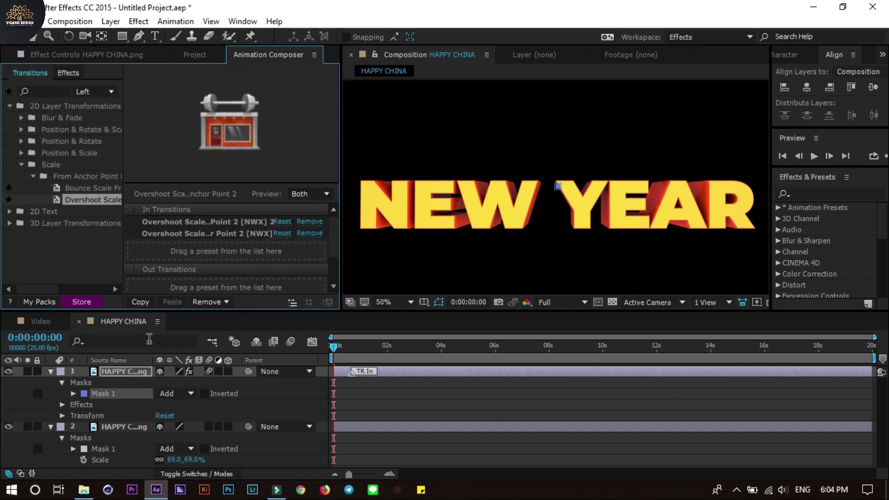
left_click(113, 405)
left_click(112, 428)
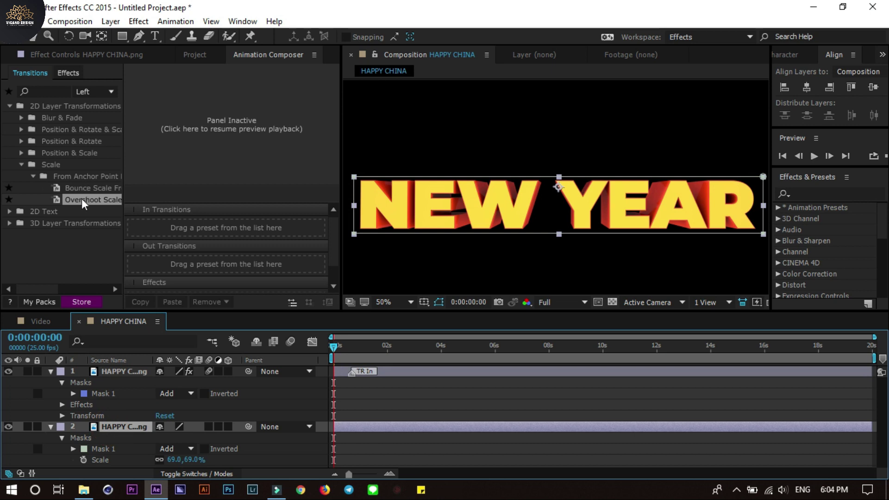
left_click_drag(91, 200, 216, 234)
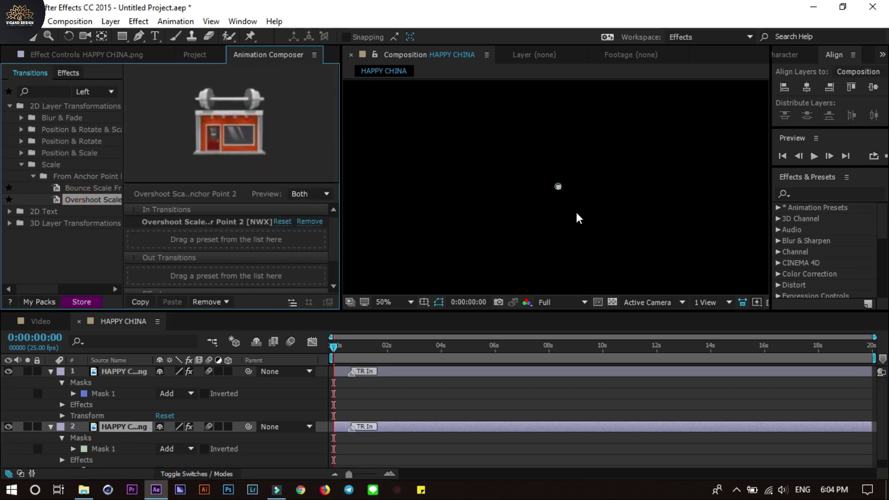
scroll(574, 222, "down", 2)
Shift the NEW YEAR intro marker later so it scales in after HAPPY CHINA
key("space")
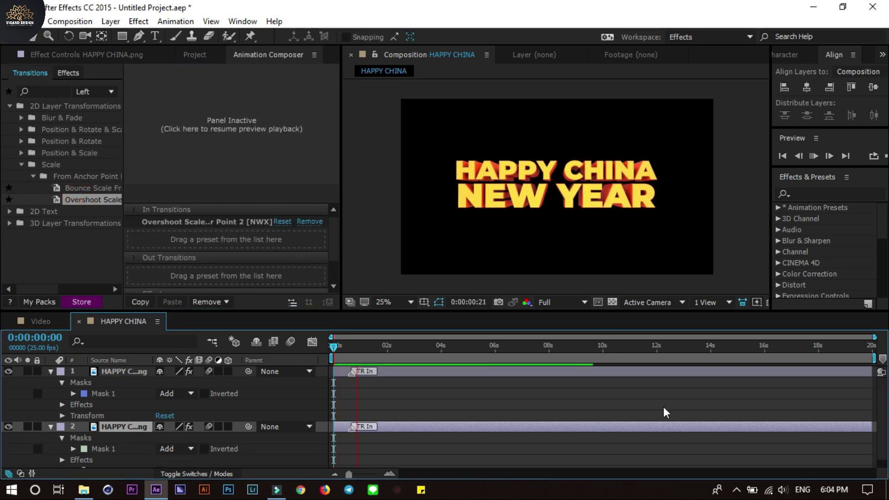
key("ctrl+a")
key("u")
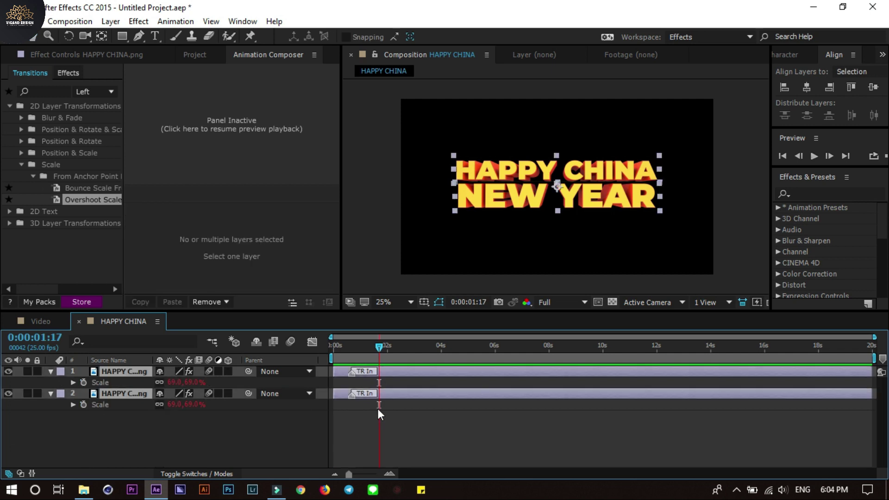
left_click(418, 419)
left_click(352, 397)
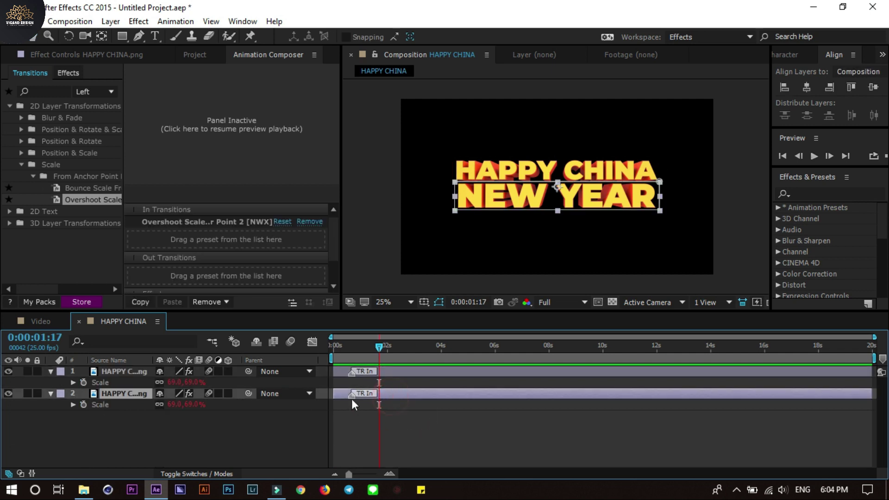
left_click_drag(355, 396, 375, 396)
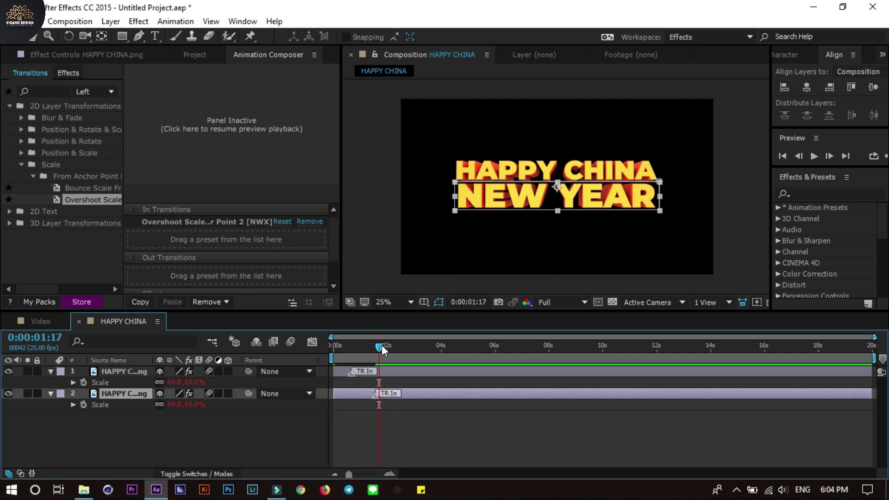
left_click_drag(383, 348, 287, 360)
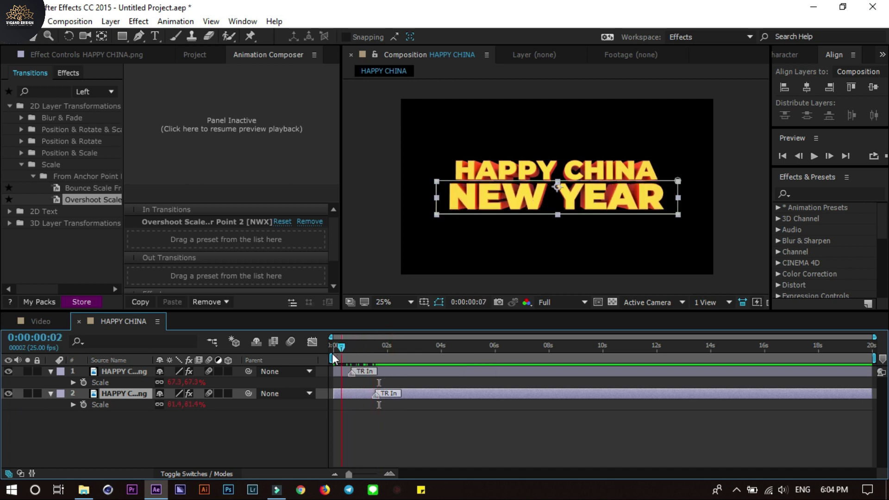
left_click(411, 447)
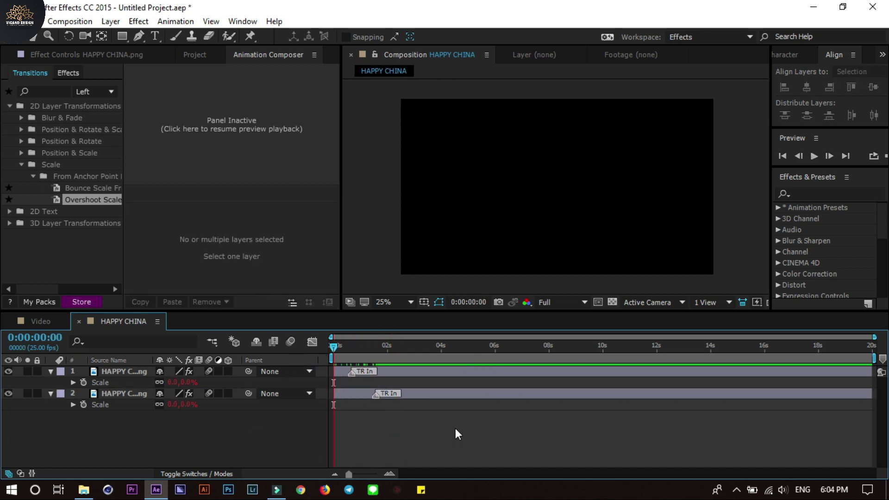
Set preview resolution to Quarter and play back the title animation
left_click(546, 301)
left_click(570, 379)
key("space")
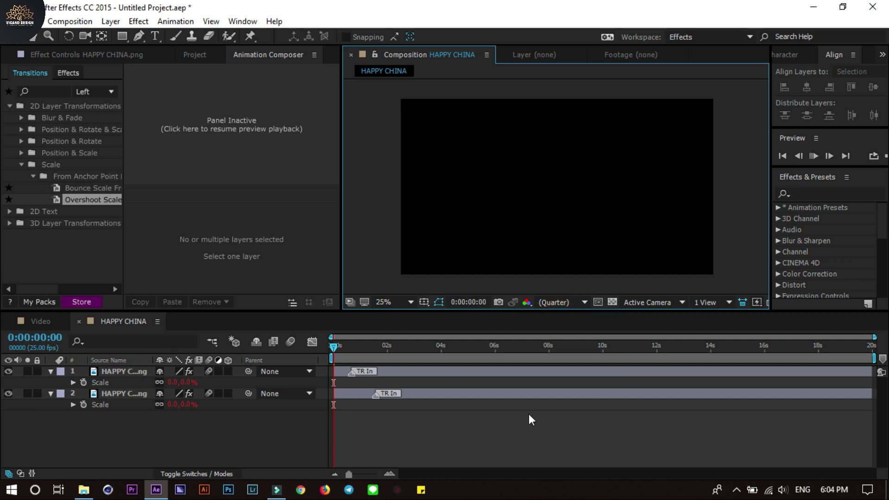
left_click(377, 396)
left_click_drag(373, 346, 333, 347)
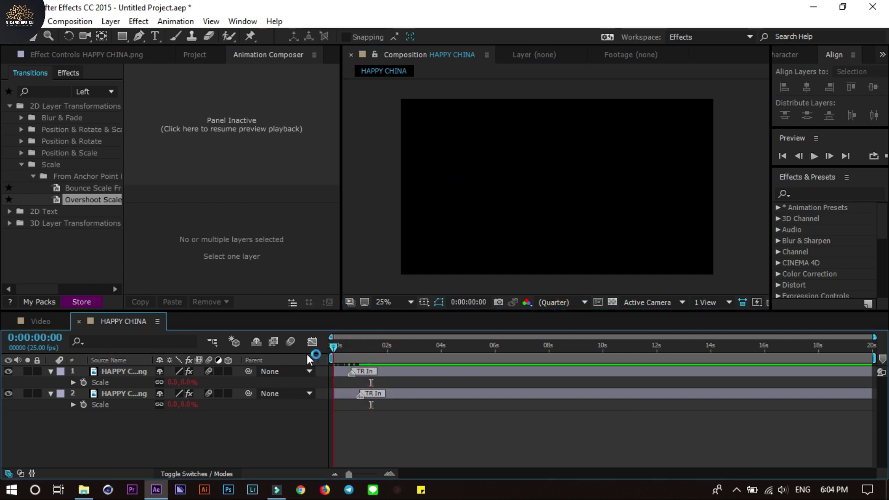
key("space")
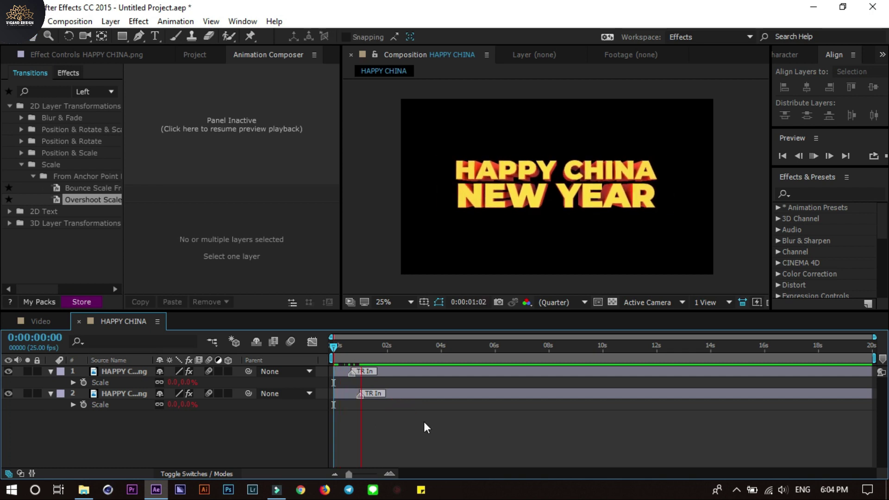
mouse_move(383, 345)
left_mouse_down()
mouse_move(338, 348)
mouse_move(309, 376)
left_mouse_up()
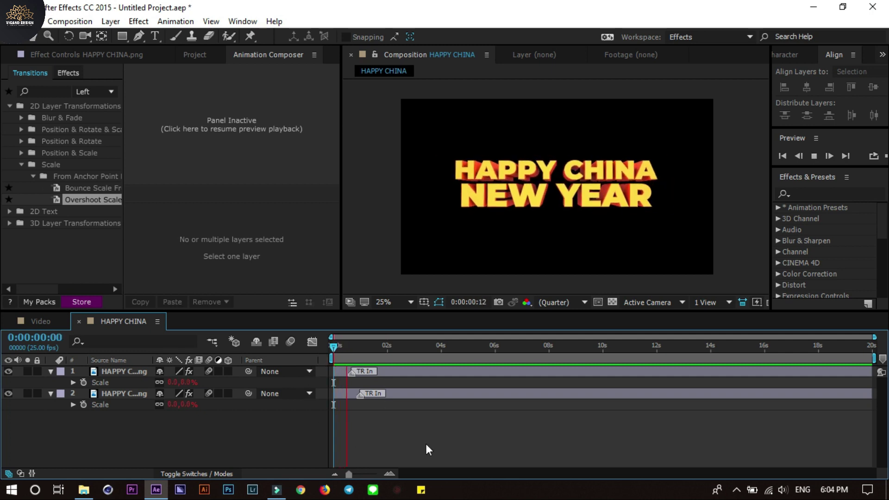
key("space")
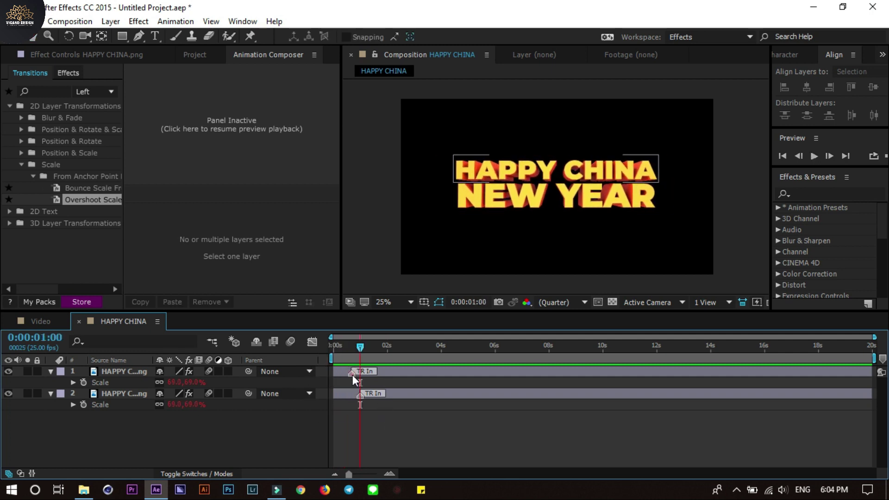
left_click(360, 399)
key("space")
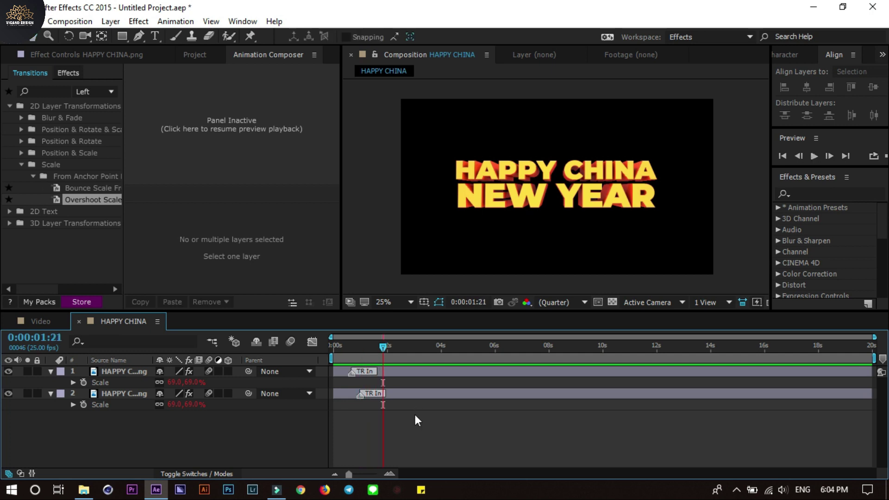
Trim both title layers to end at 0:00:05:24
left_click(601, 346)
left_click(494, 347)
key("ctrl+a")
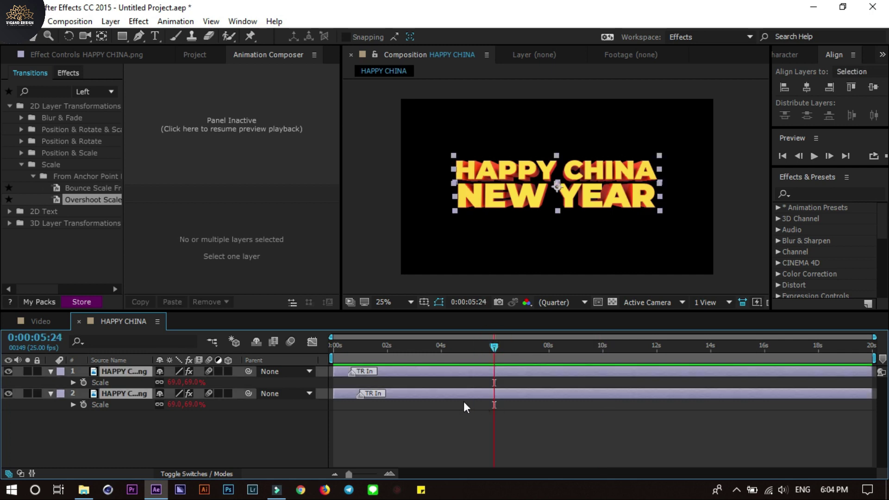
key("alt+bracketright")
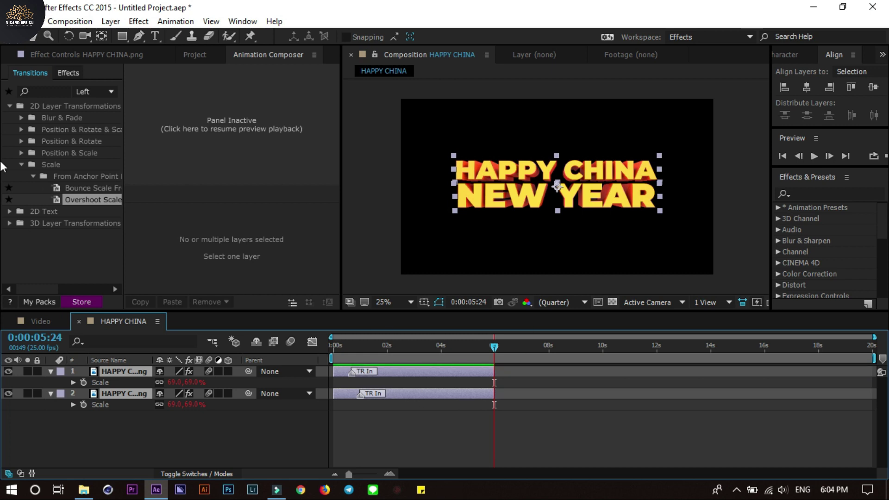
Apply Overshoot Scale as the out-transition on the HAPPY CHINA and NEW YEAR layers
left_click(426, 402)
left_click(426, 370)
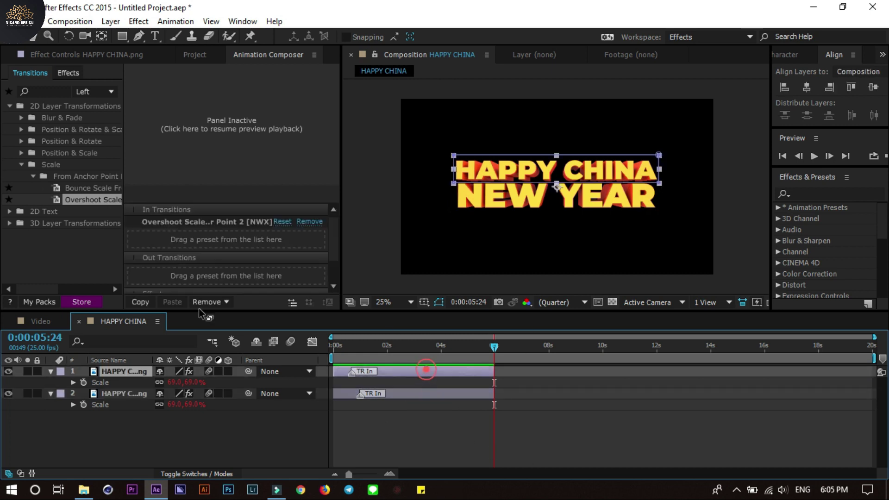
mouse_move(86, 199)
left_mouse_down()
mouse_move(213, 284)
mouse_move(207, 276)
left_mouse_up()
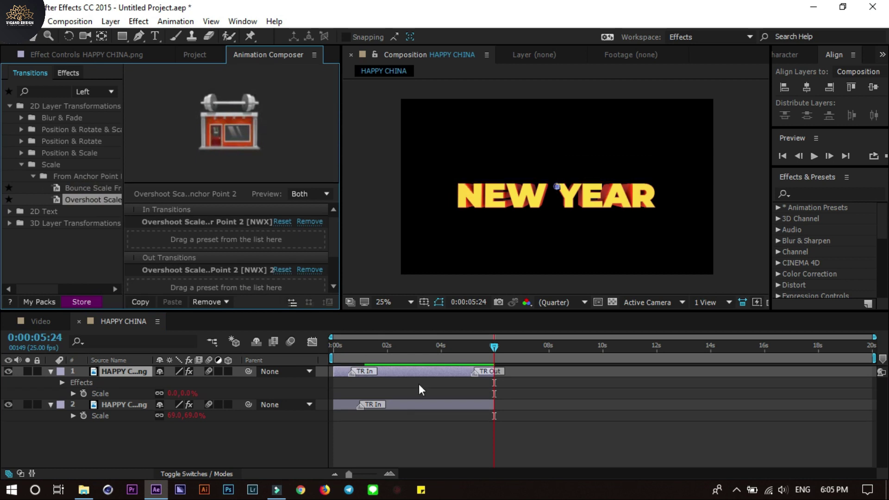
left_click(444, 403)
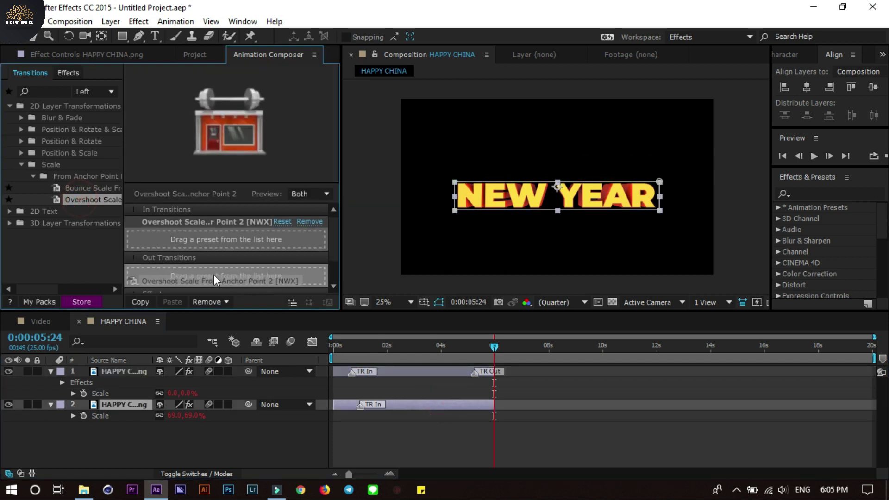
left_click_drag(86, 199, 222, 277)
Preview the exit animation from 0:00:04:13, then reselect both title layers
left_click_drag(496, 348, 446, 355)
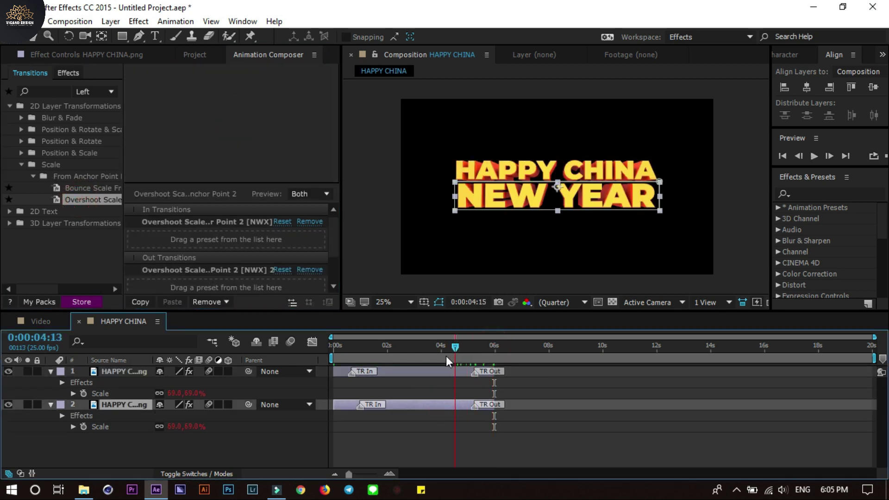
key("space")
left_click(556, 427)
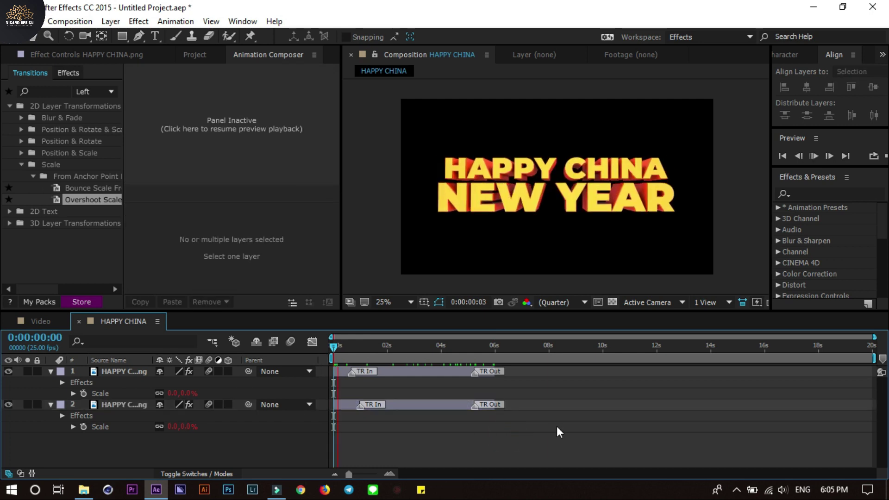
key("space")
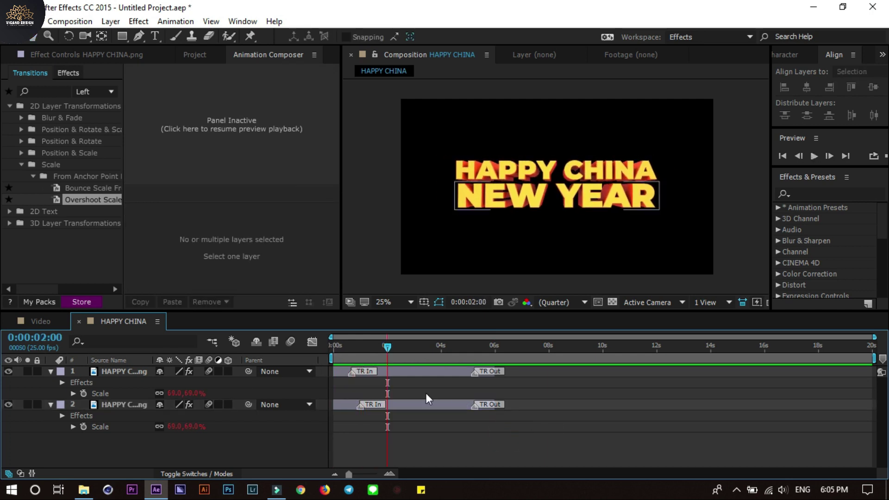
key("ctrl+a")
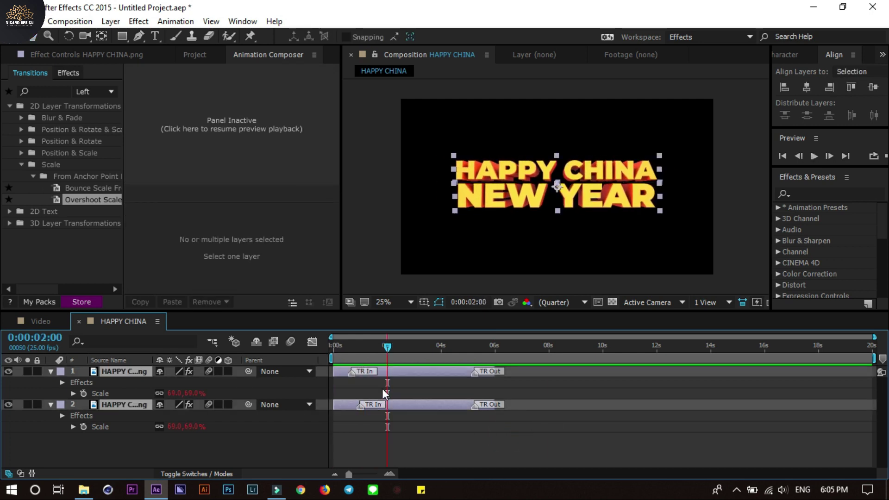
Save the project as Vdeo.aep
key("ctrl+s")
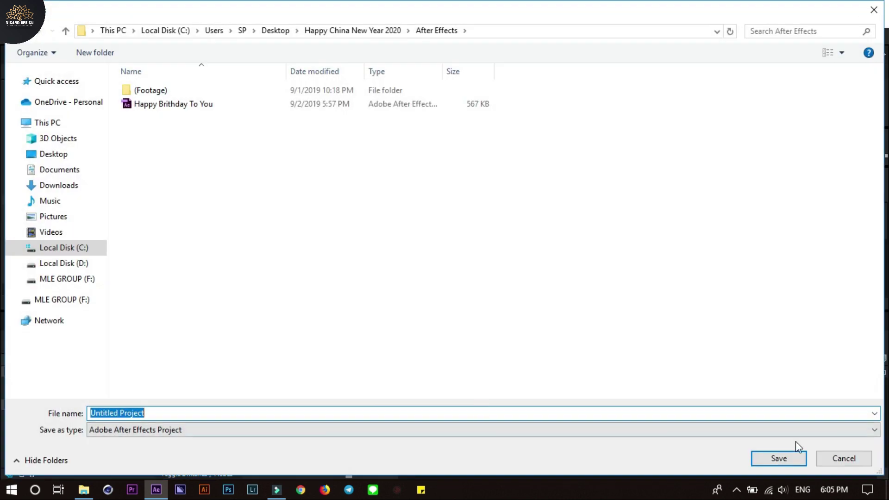
left_click(861, 459)
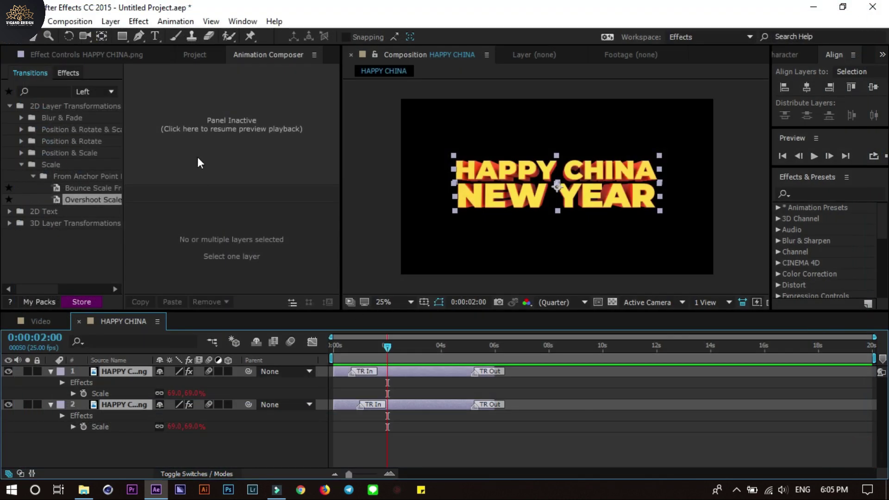
left_click(201, 60)
left_click(124, 276)
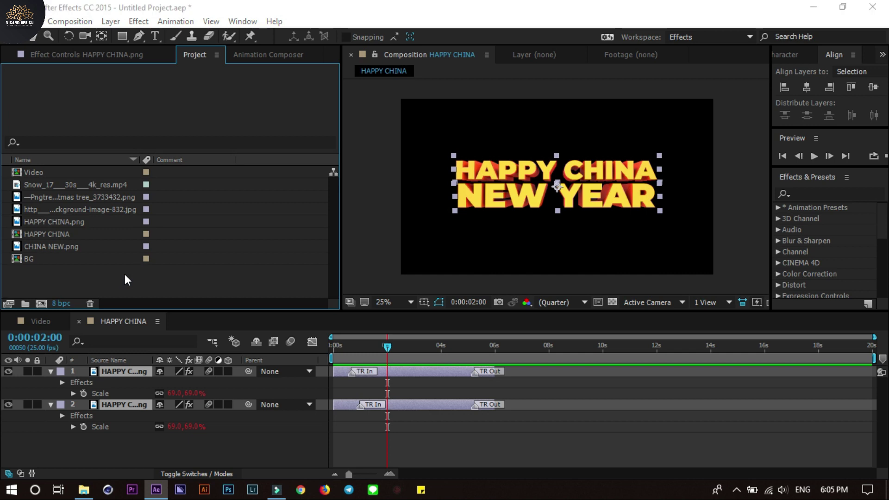
key("ctrl+s")
type("Vdeo")
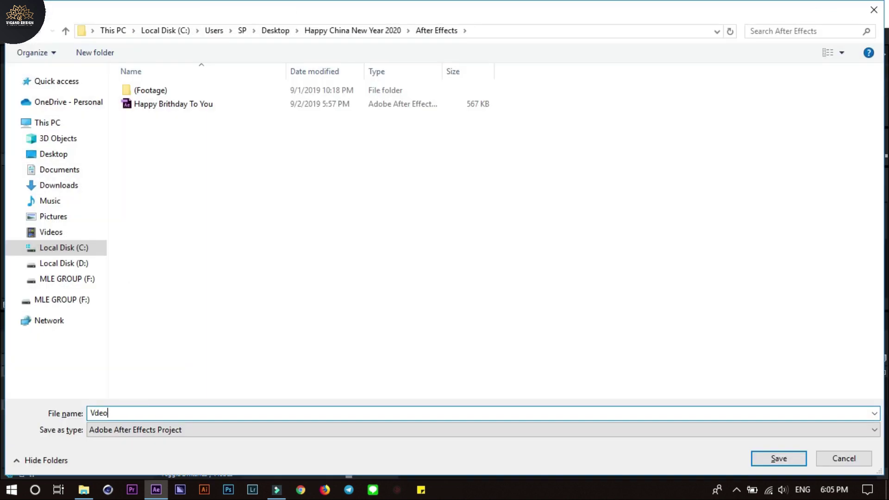
key("Return")
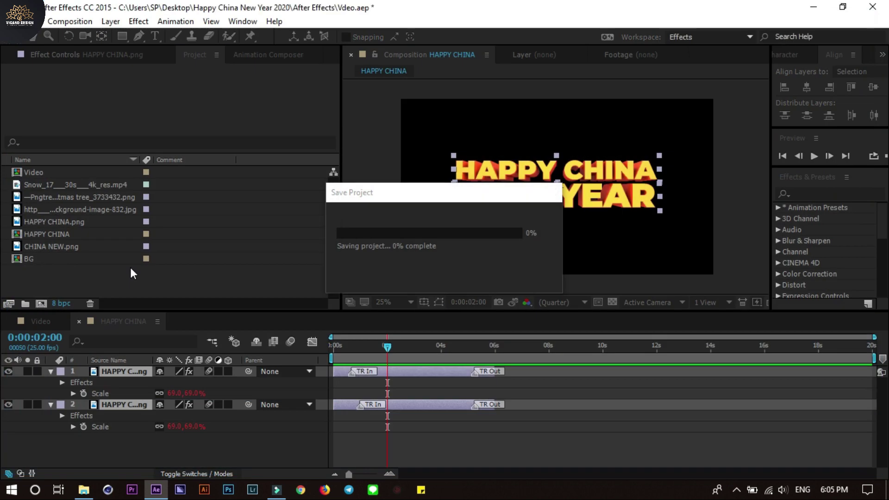
Collapse the layer properties, scrub the intro and exit animations, and switch to the Video composition
left_click(50, 371)
mouse_move(387, 348)
left_mouse_down()
mouse_move(346, 354)
mouse_move(390, 354)
left_mouse_up()
left_click_drag(457, 370, 453, 378)
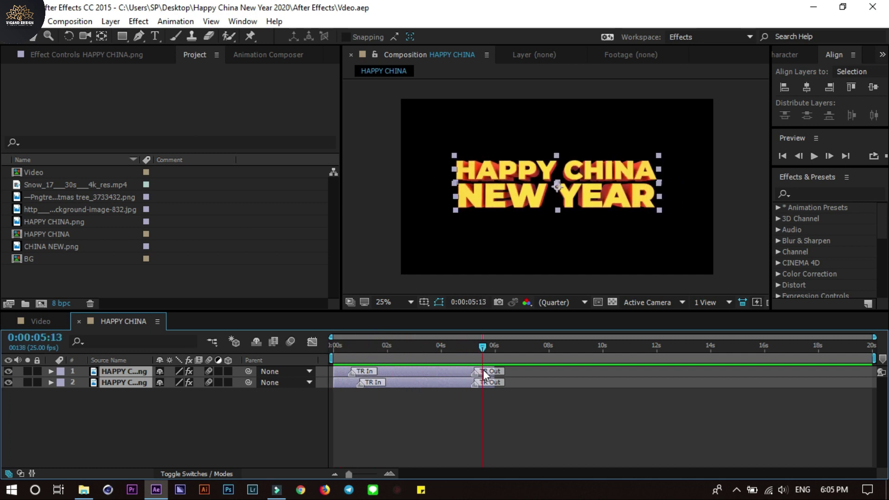
left_click(384, 412)
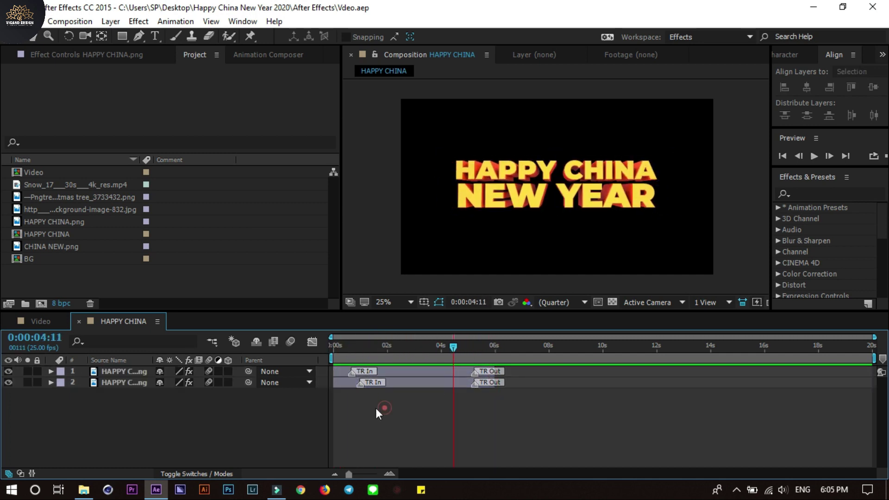
left_click_drag(118, 403, 116, 382)
left_click(40, 322)
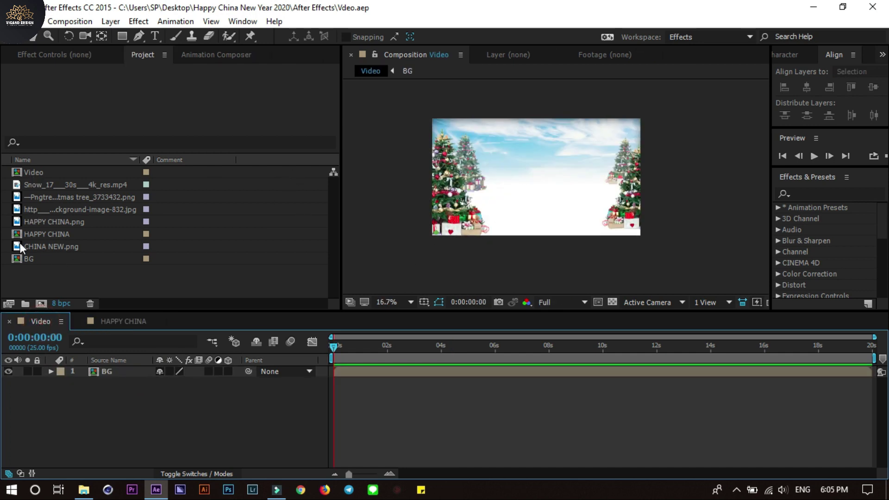
Drag the HAPPY CHINA comp into the Video timeline above BG and preview it
left_click_drag(37, 233, 100, 370)
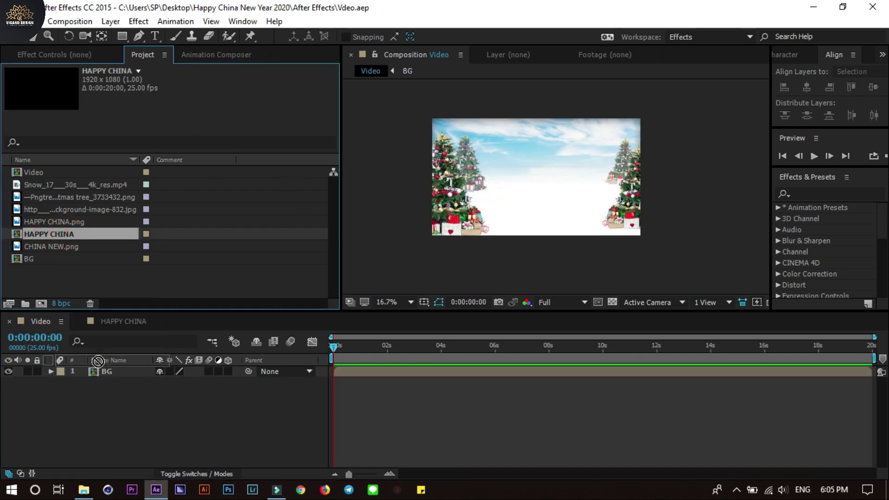
left_click_drag(100, 370, 101, 366)
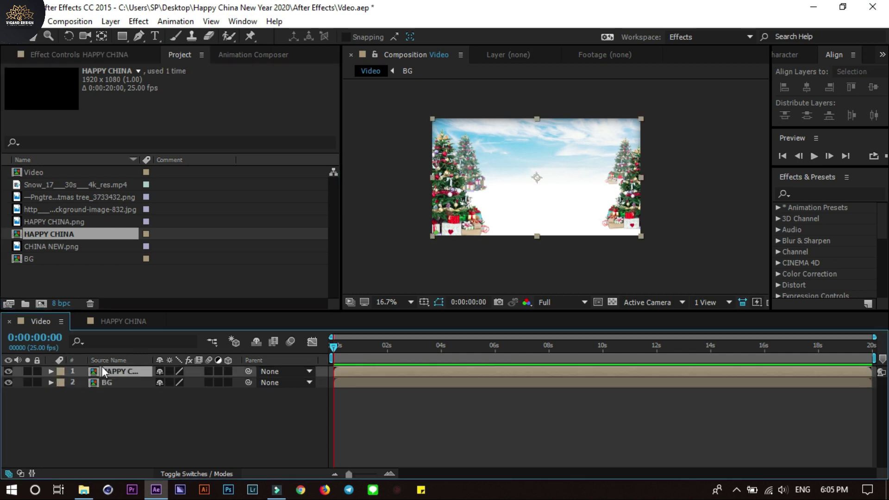
key("space")
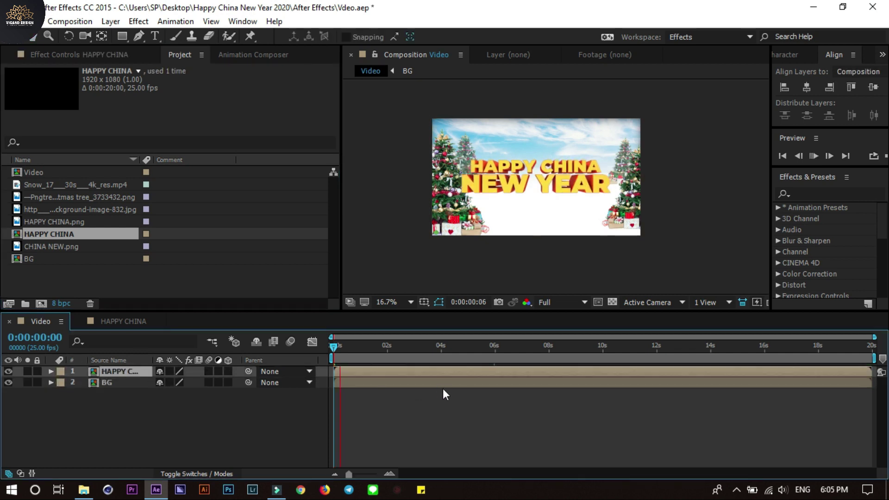
left_click(551, 210)
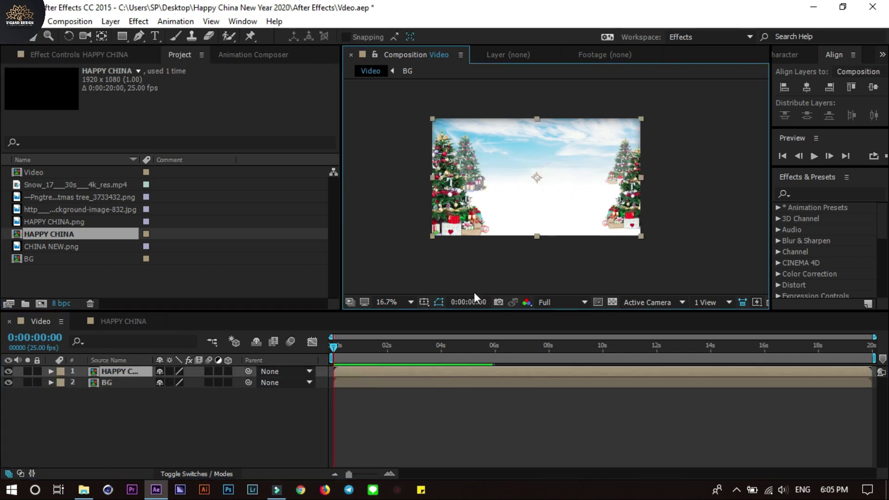
Move the playhead to 0:00:02:07 and open the BG composition to inspect it
left_click_drag(383, 352, 395, 352)
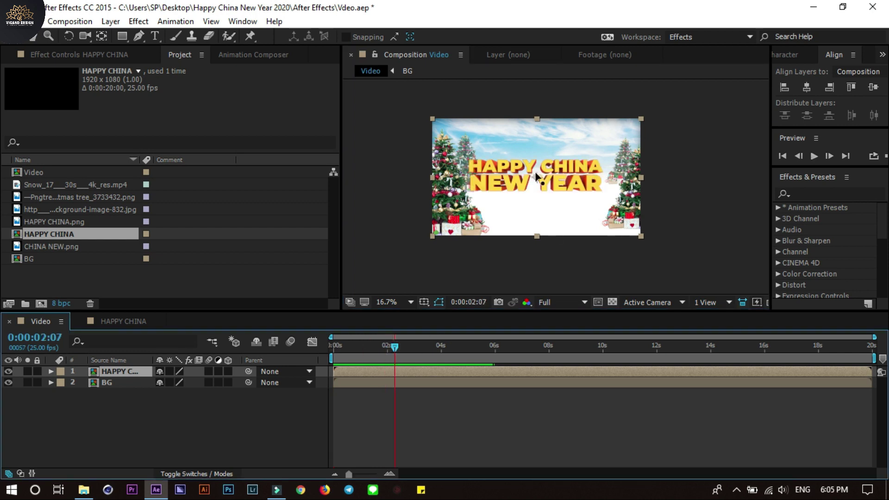
scroll(535, 176, "up", 1)
scroll(565, 203, "up", 1)
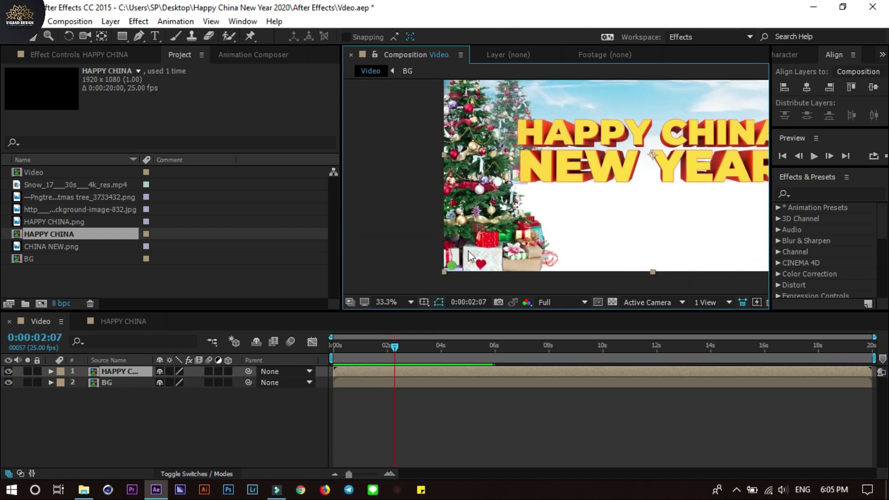
double_click(109, 386)
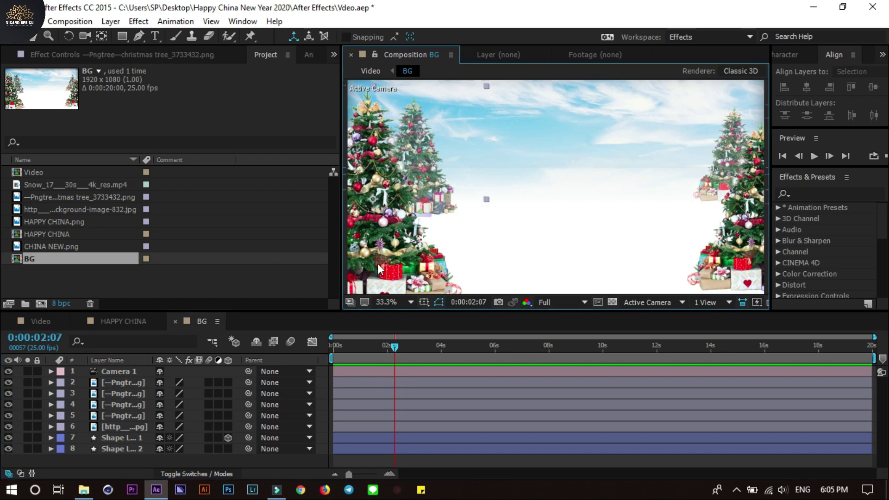
left_click_drag(377, 263, 515, 225)
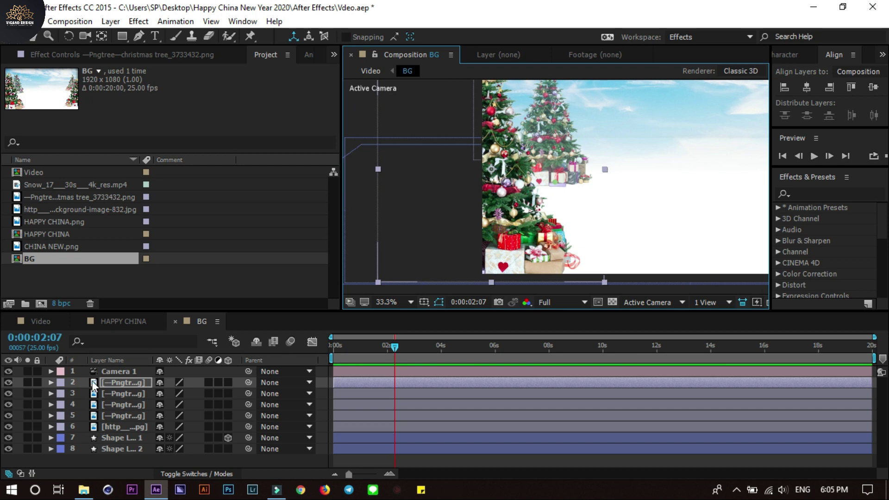
Return to the Video composition and select the HAPPY CHINA layer
left_click(108, 326)
left_click(40, 321)
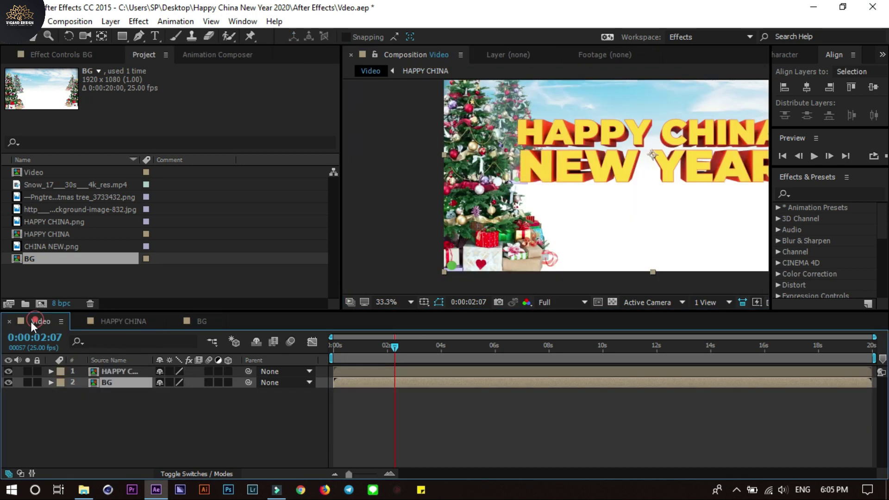
left_click_drag(483, 211, 536, 204)
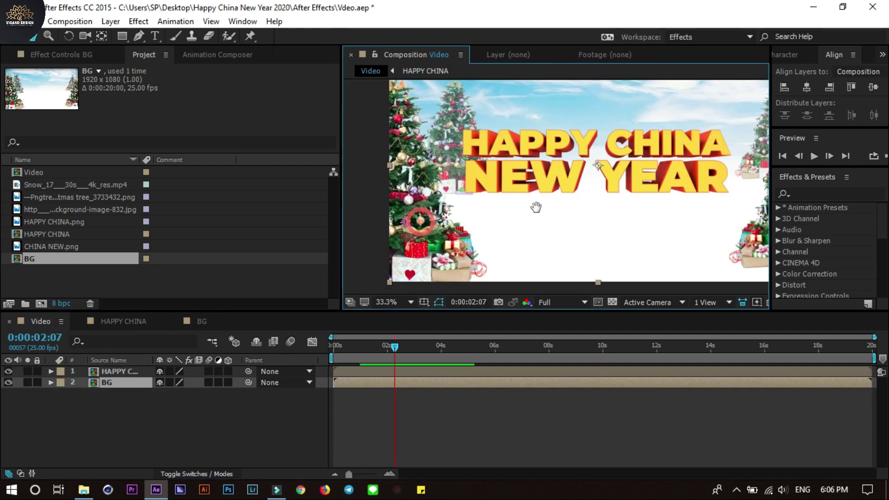
scroll(540, 193, "down", 4)
scroll(554, 181, "up", 1)
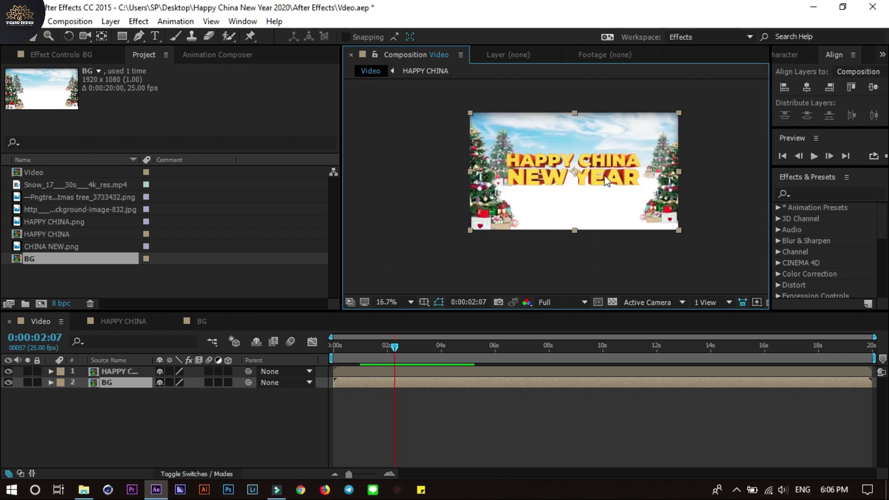
scroll(586, 173, "up", 1)
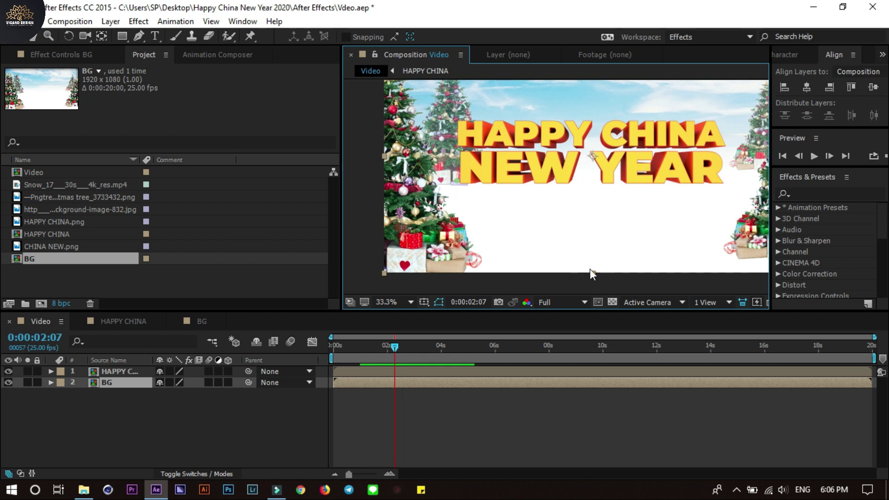
left_click(101, 372)
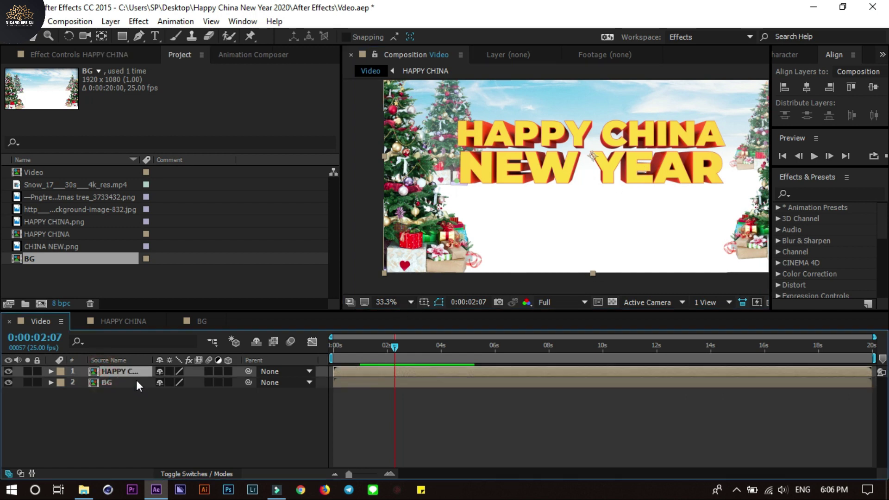
Duplicate the HAPPY CHINA layer and rename the copy to shopdow
key("ctrl+d")
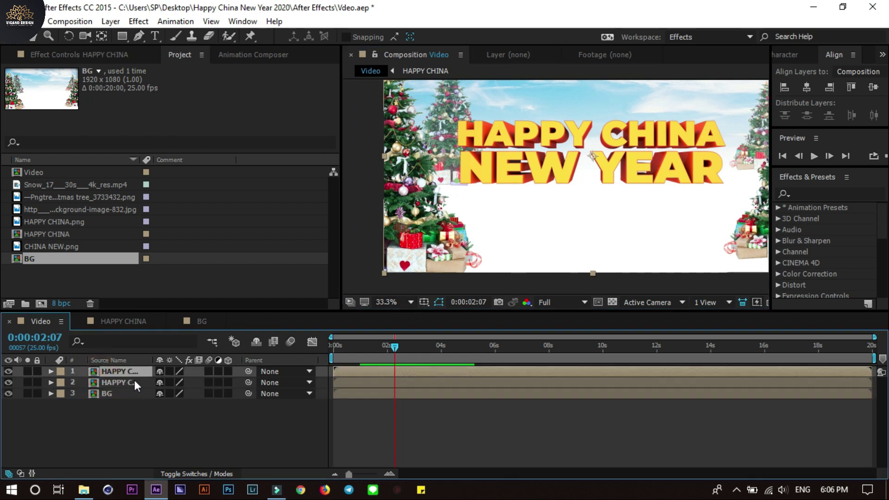
right_click(128, 370)
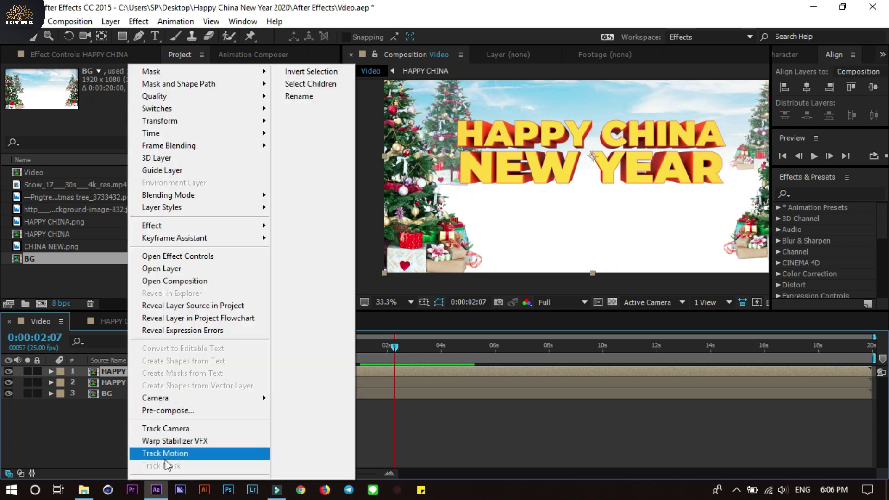
left_click(302, 96)
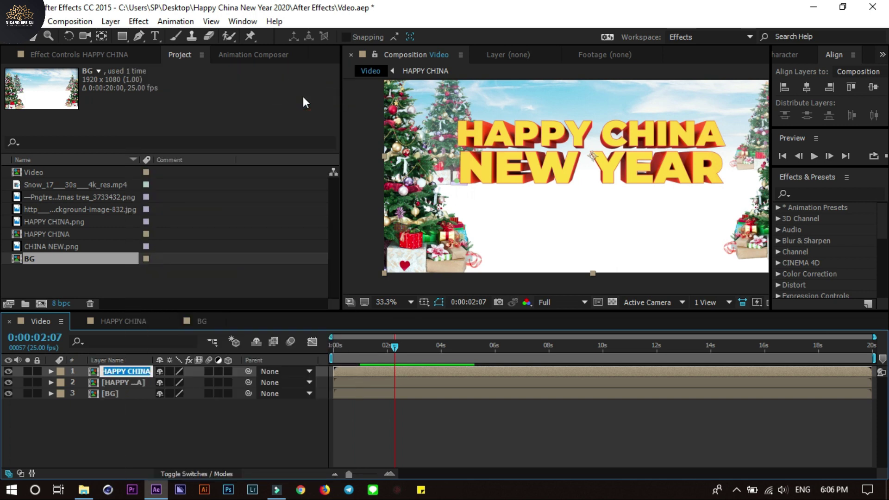
type("shop")
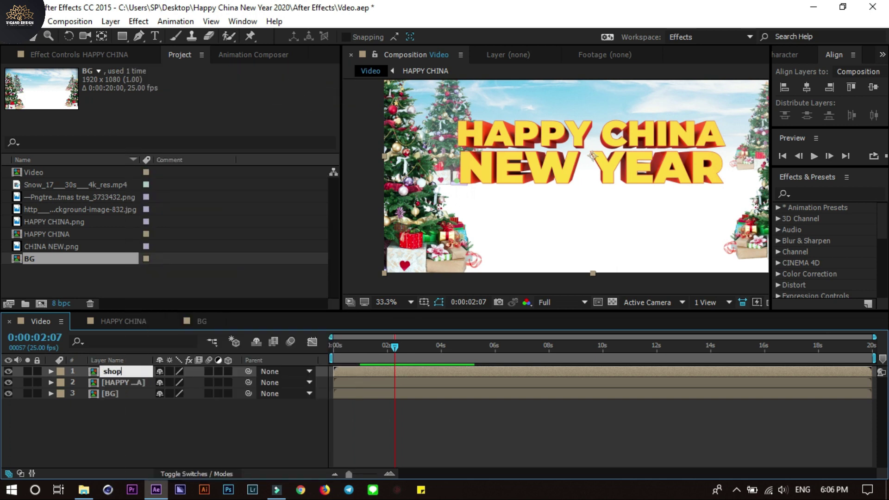
type("dow")
key("Return")
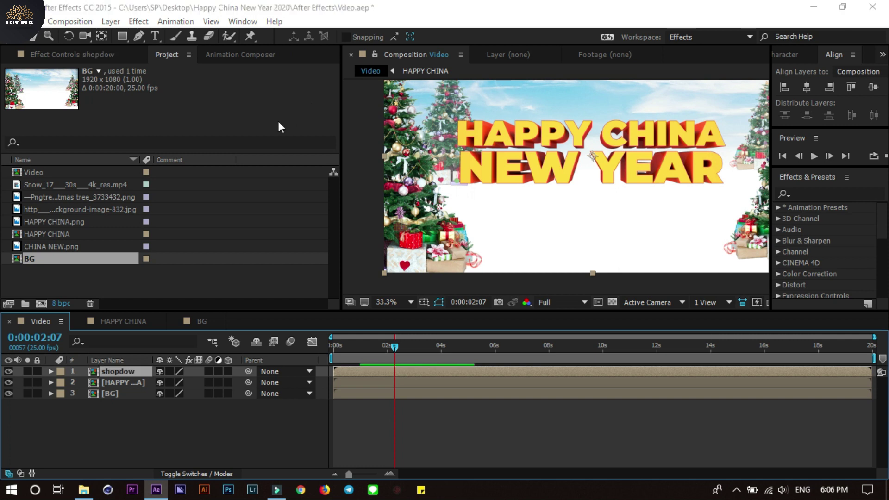
Apply Compound Blur to shopdow, set its blur to 0, then delete the effect
key("ctrl+space")
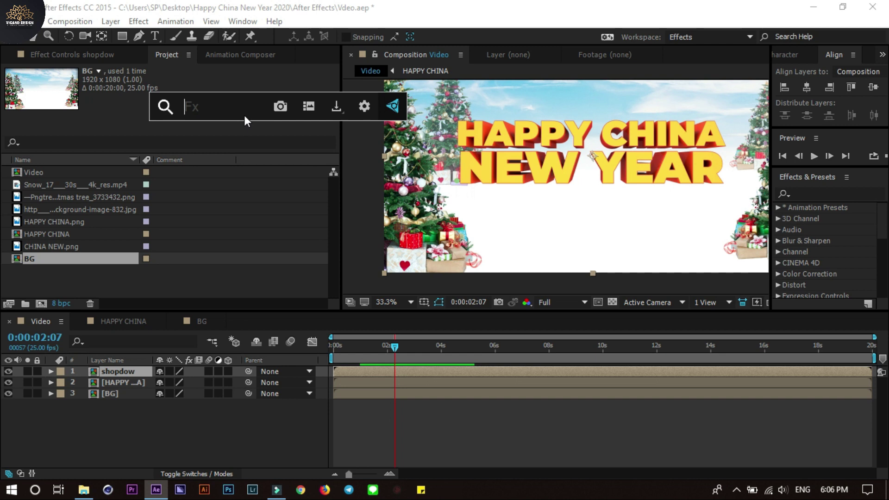
type("d")
key("BackSpace")
type("bl")
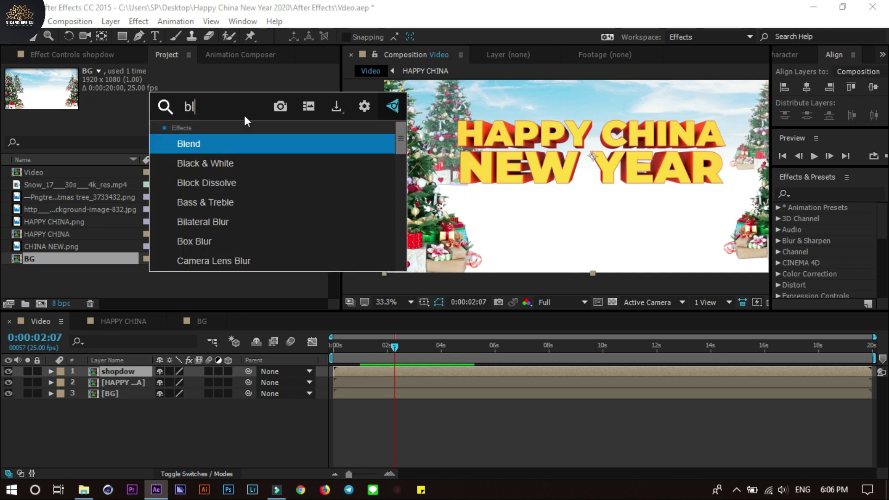
scroll(261, 197, "down", 1)
scroll(262, 196, "down", 2)
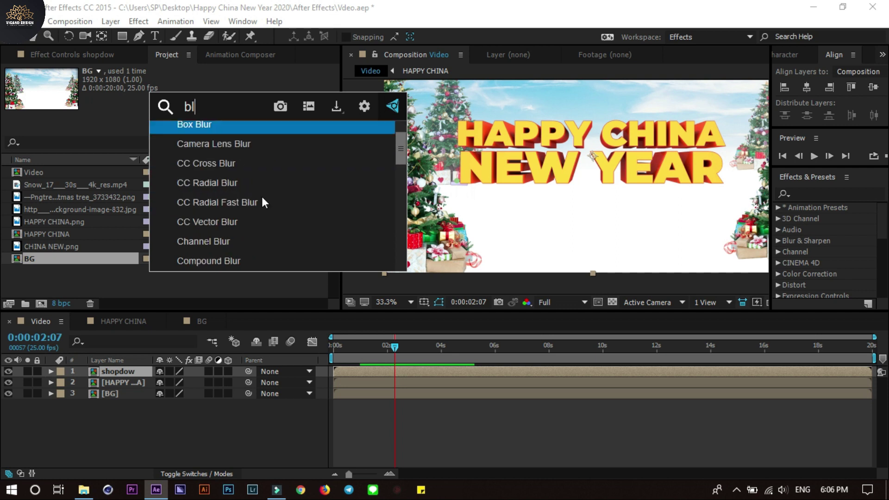
left_click(216, 262)
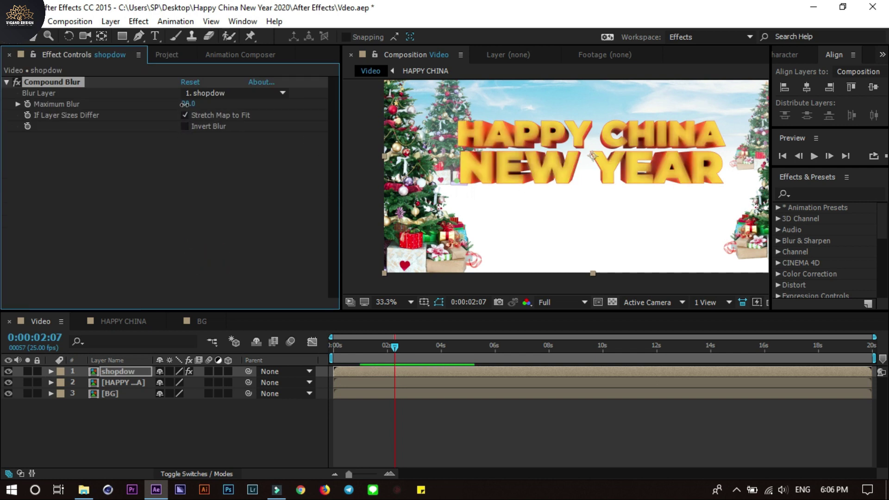
left_click_drag(184, 104, 153, 104)
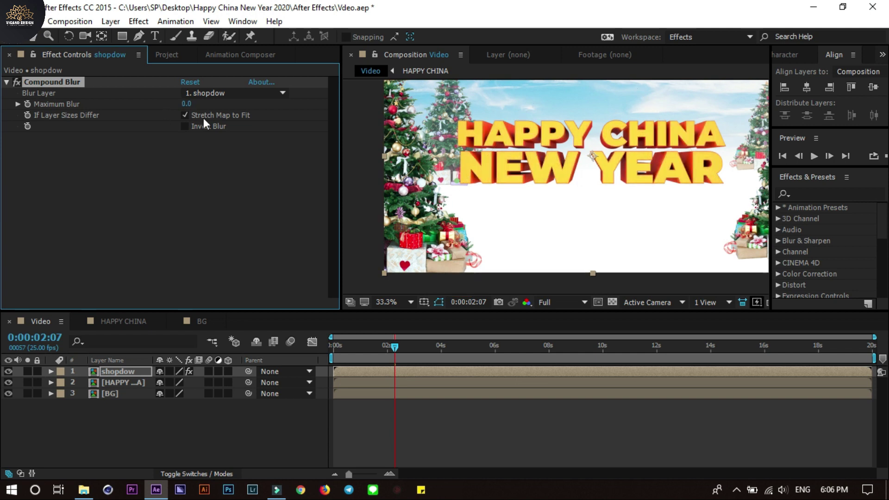
key("Delete")
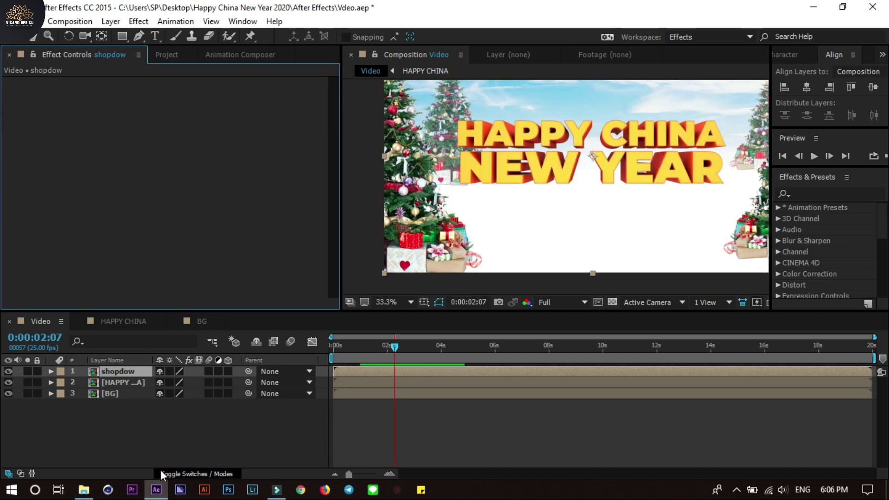
key("ctrl+space")
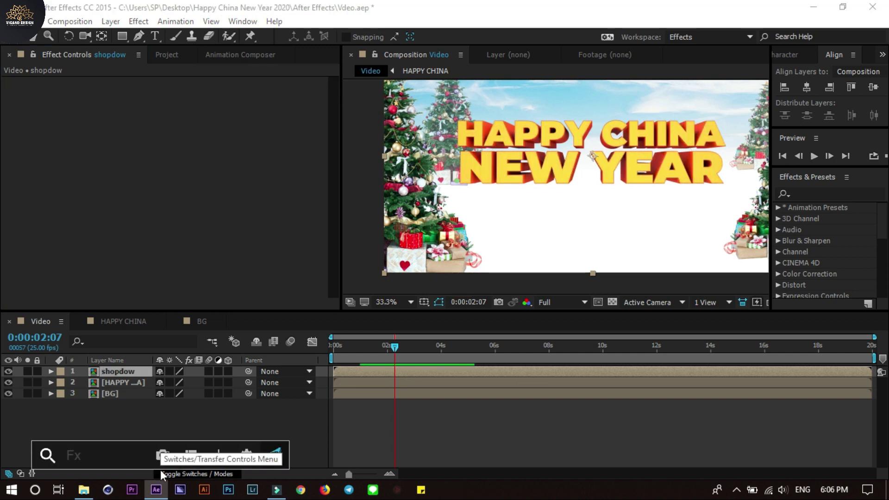
type("bl")
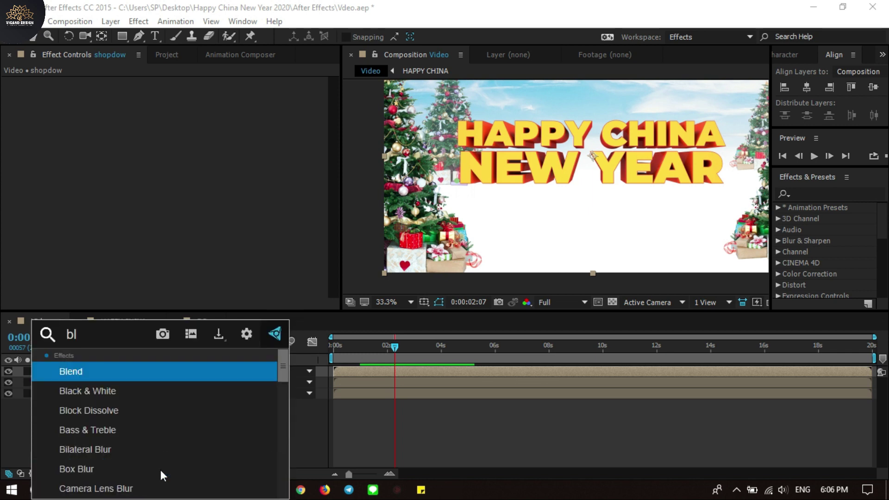
type("u")
scroll(160, 469, "down", 2)
scroll(160, 469, "down", 2)
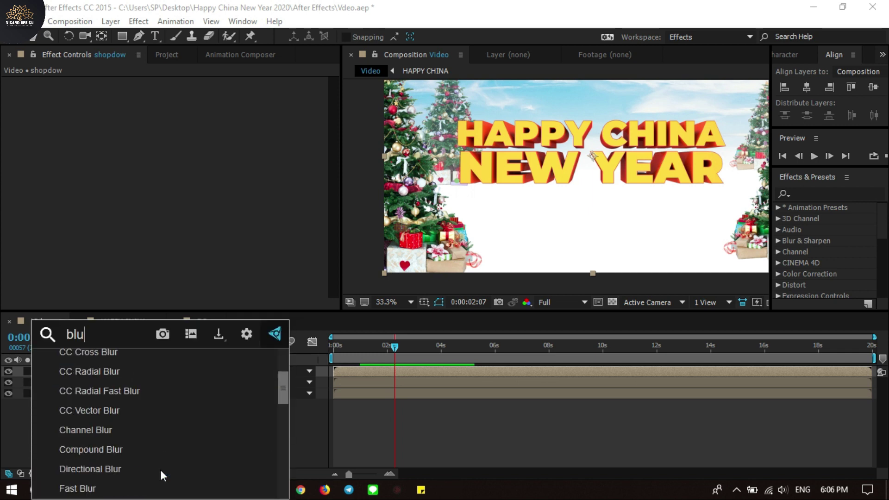
left_click(102, 468)
key("ctrl+z")
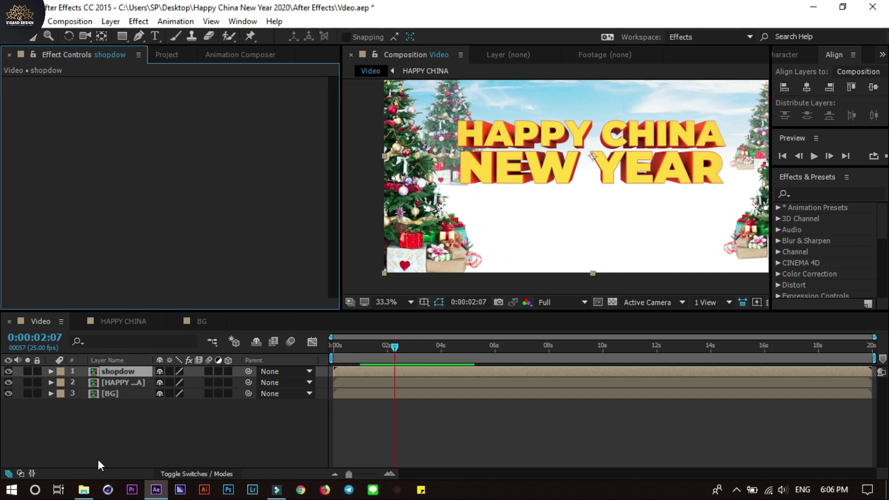
key("ctrl+space")
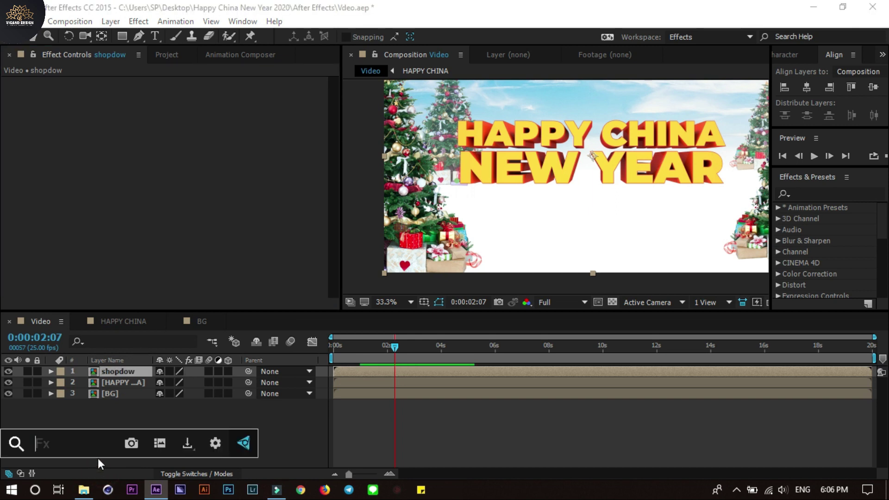
type("d")
key("BackSpace")
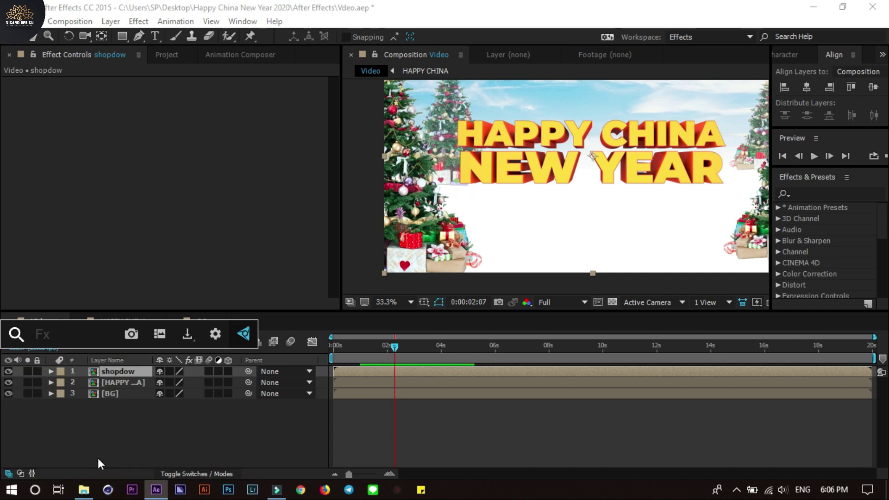
type("blo")
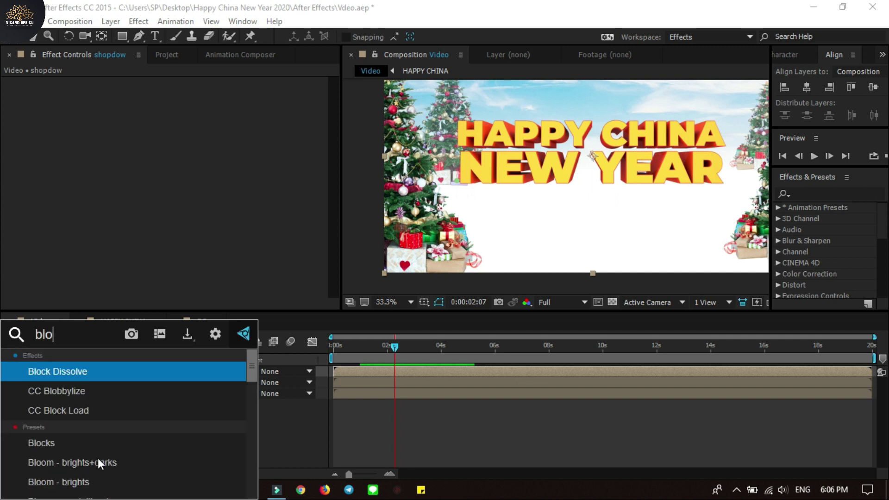
key("BackSpace")
type("u")
scroll(98, 457, "down", 2)
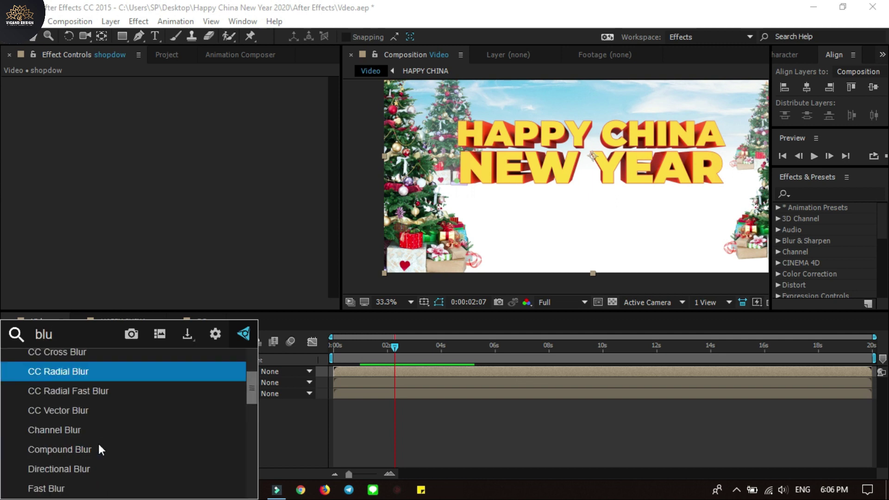
scroll(98, 444, "down", 1)
left_click(76, 377)
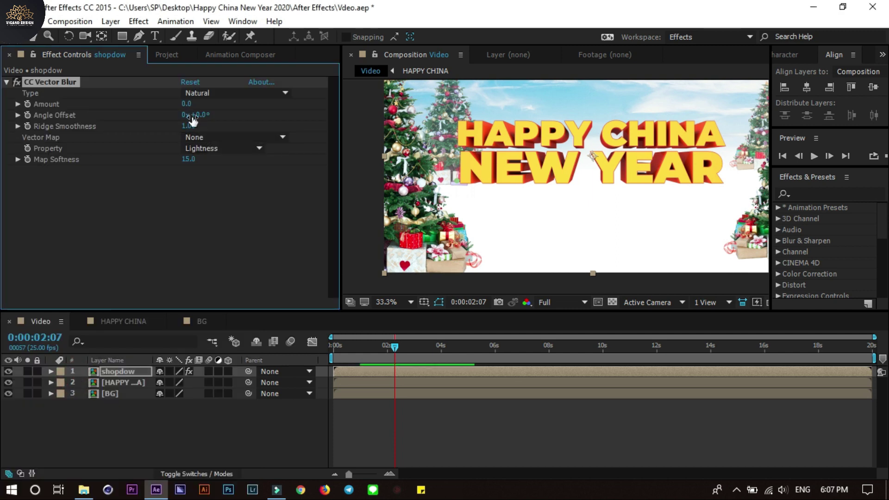
left_click_drag(186, 103, 216, 101)
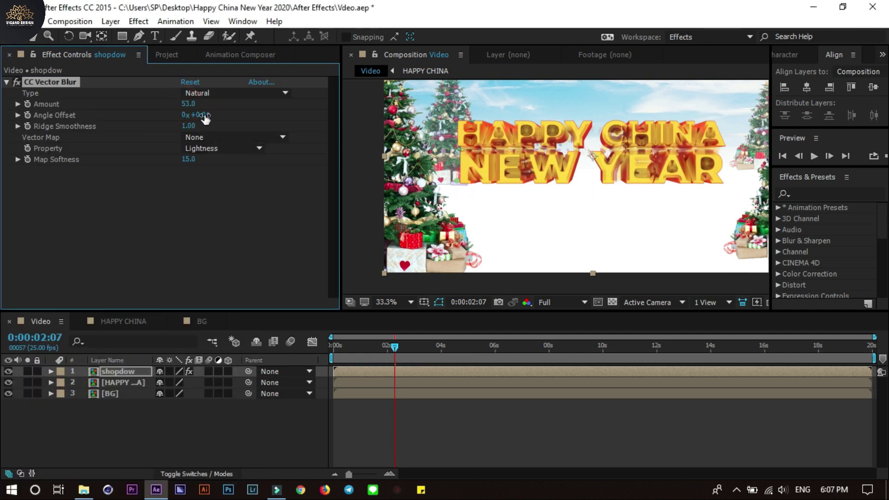
key("ctrl+z")
key("ctrl+z")
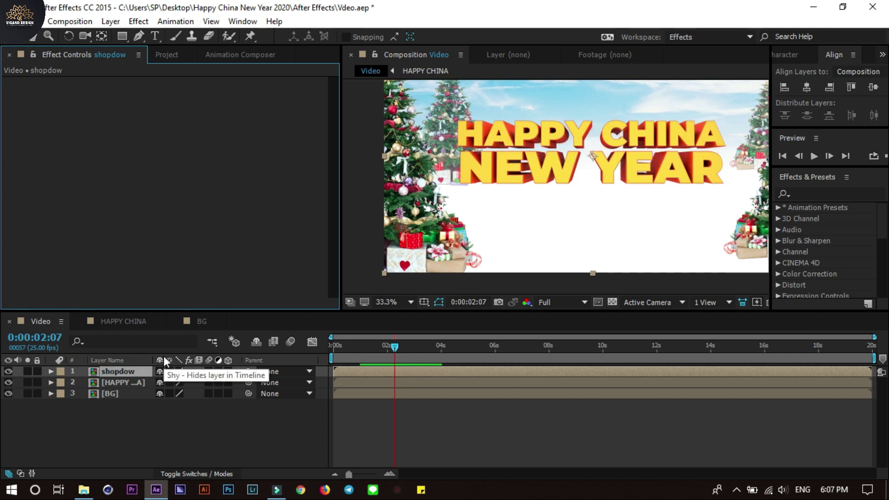
key("ctrl+space")
Apply a Fill effect to shopdow with the colour set to black
type("fi")
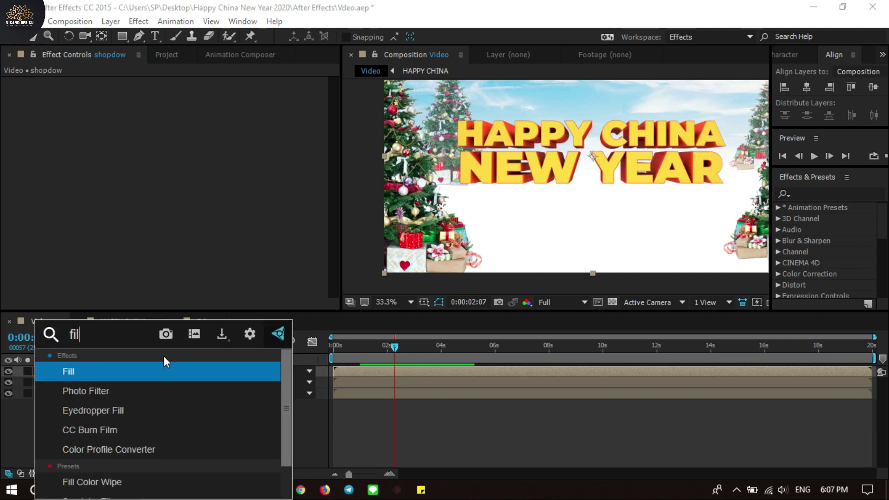
left_click(139, 372)
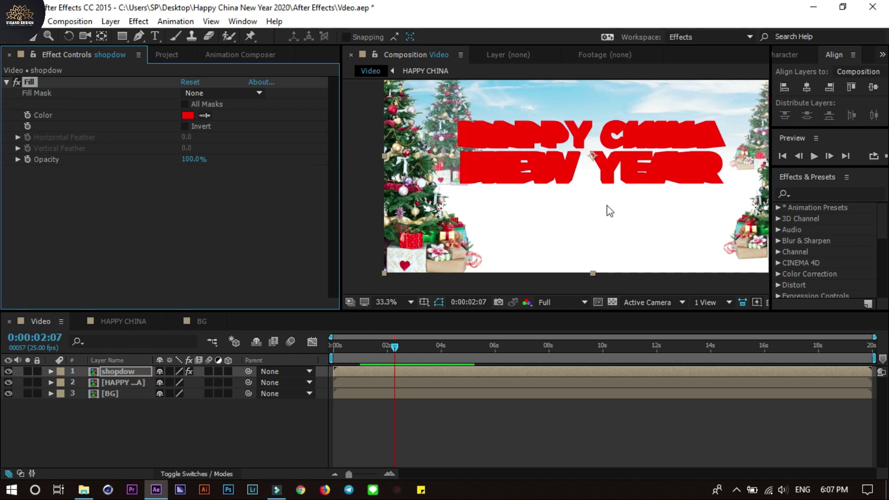
left_click(187, 115)
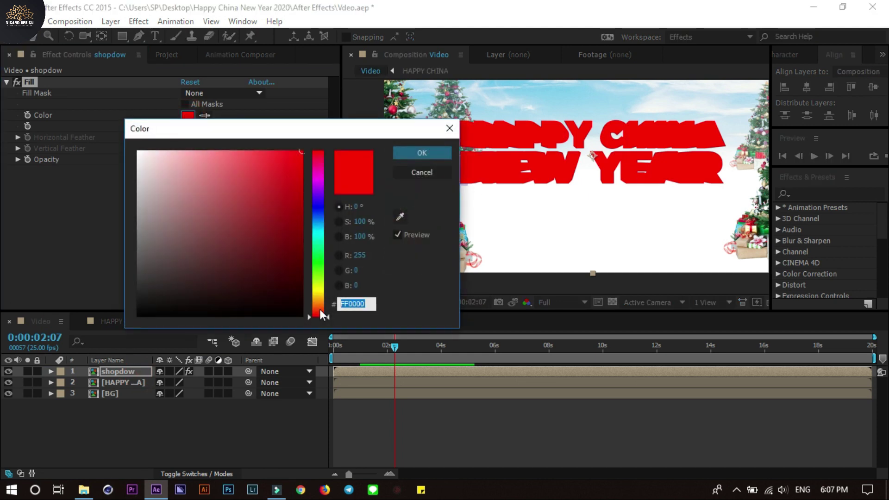
left_click_drag(298, 288, 288, 304)
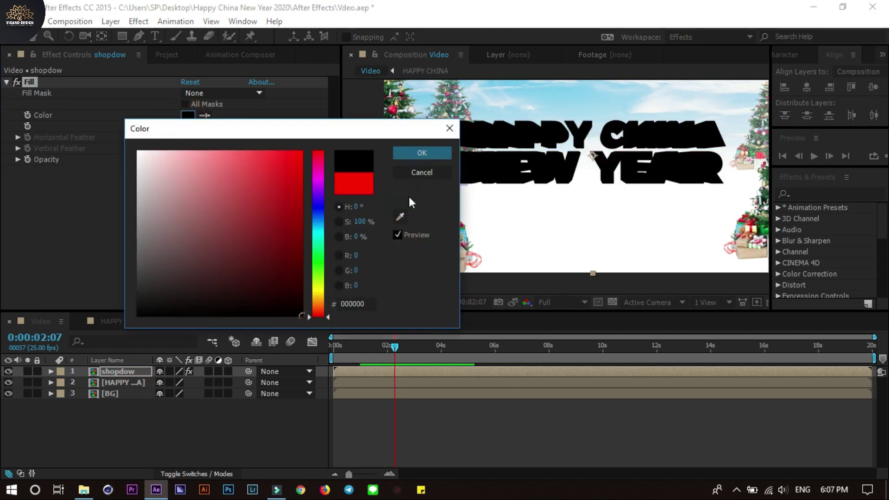
left_click(416, 151)
Add CC Vector Blur to the shopdow layer and increase its amount
key("ctrl+space")
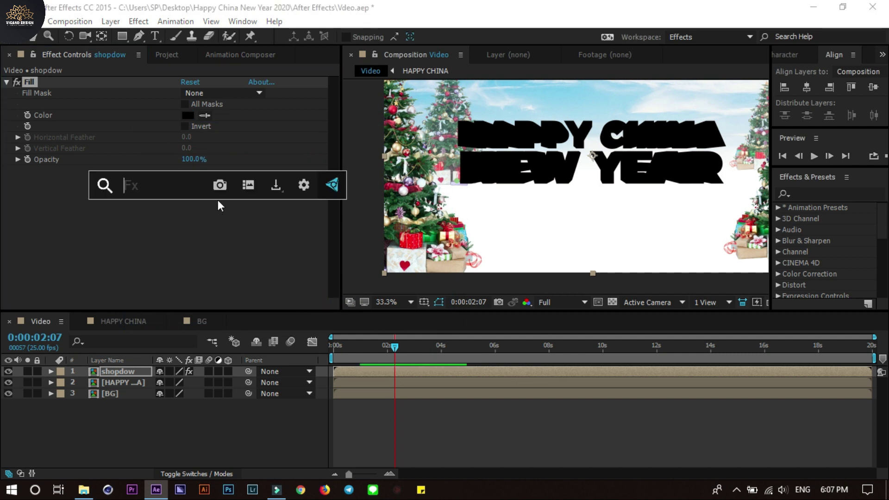
type("d")
key("BackSpace")
type("blu")
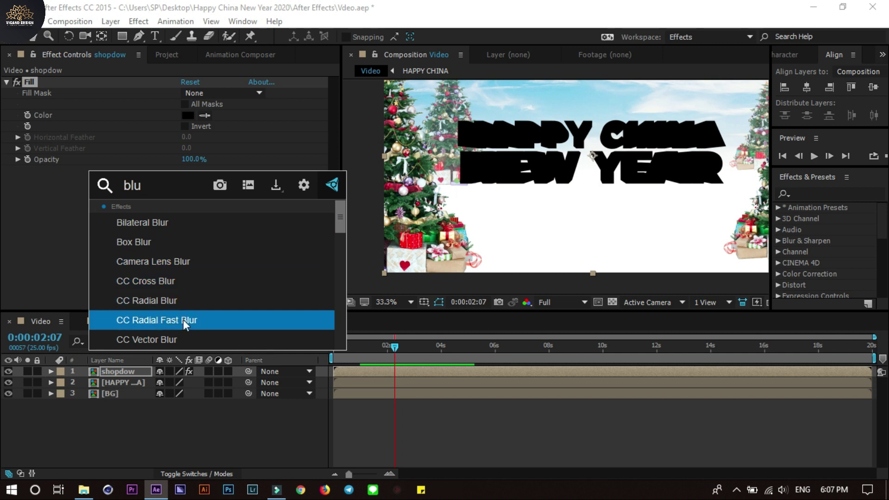
left_click(182, 334)
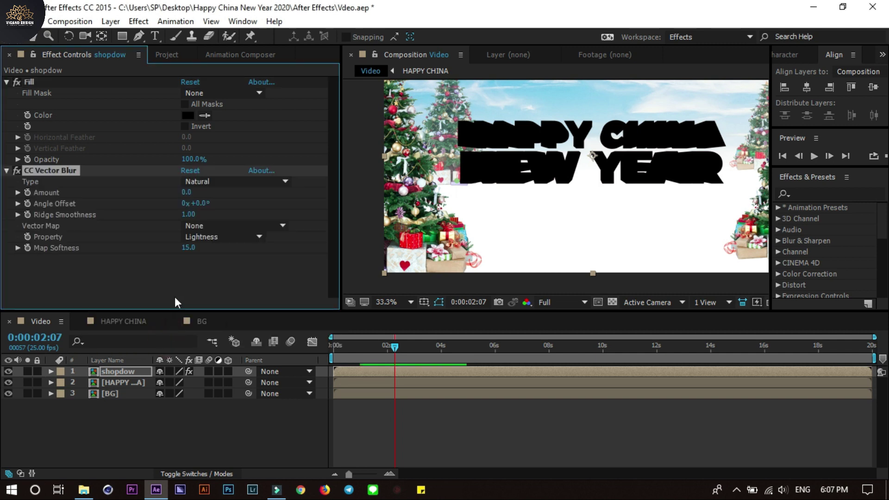
left_click_drag(187, 192, 239, 192)
Try Ridge Smoothness 7.70 and 3.60 with shopdow as vector map, then remove CC Vector Blur
left_click_drag(187, 213, 197, 217)
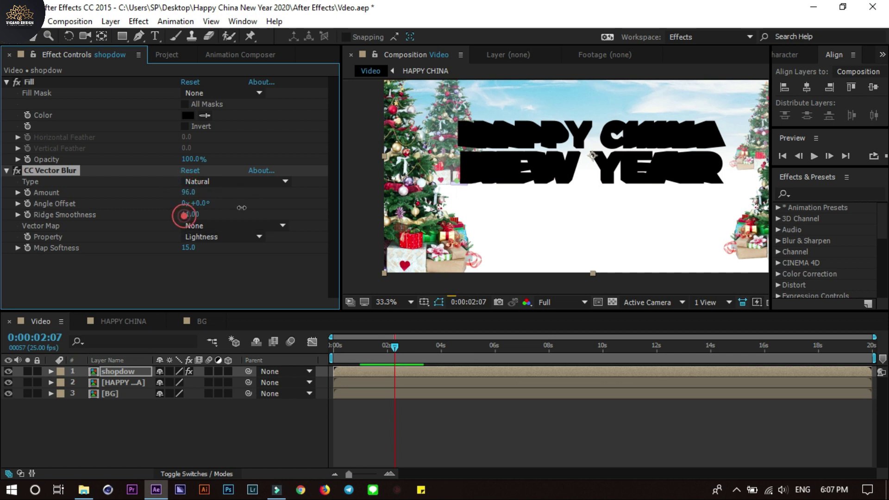
left_click(215, 234)
left_click(213, 227)
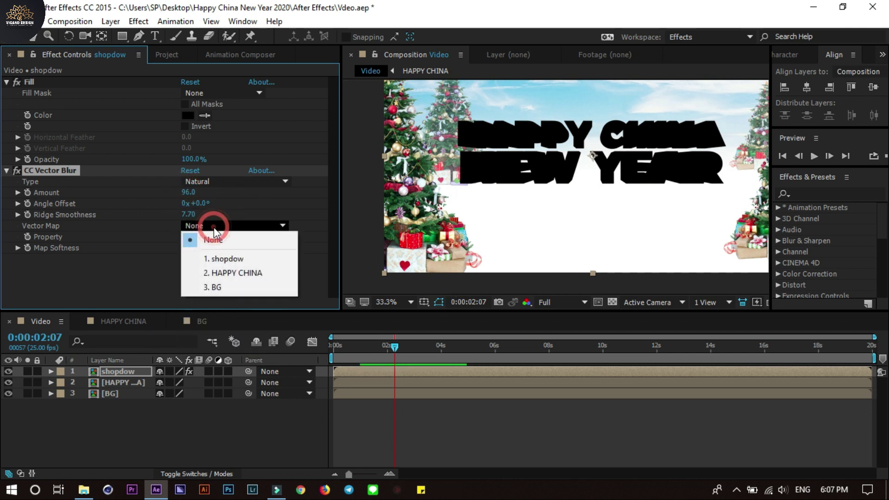
left_click(236, 262)
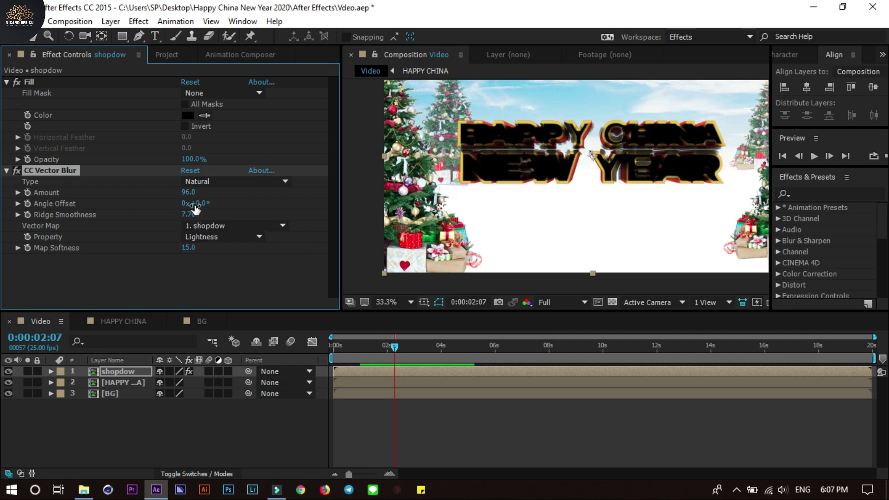
left_click_drag(178, 214, 86, 202)
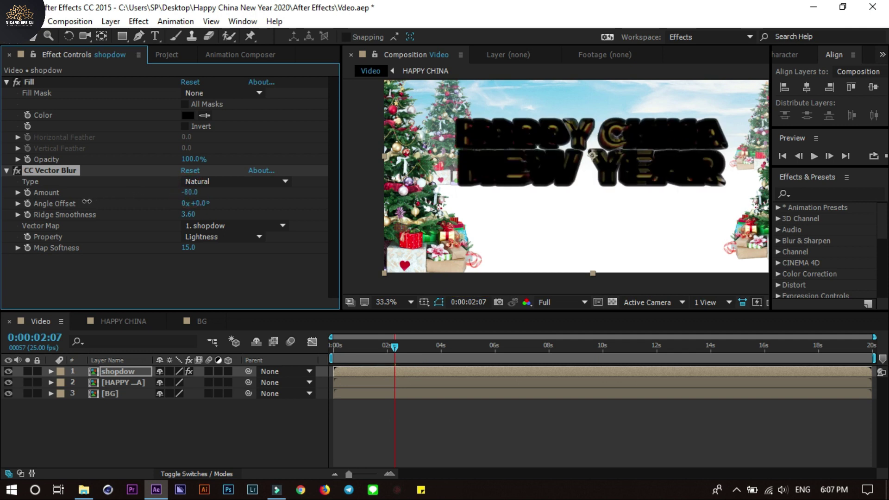
key("Delete")
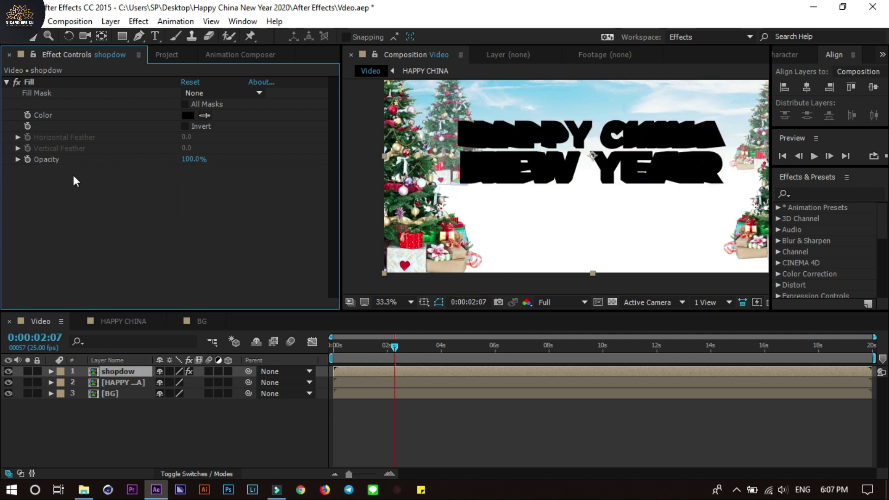
Search the effects list for blur again
key("ctrl+space")
type("bl")
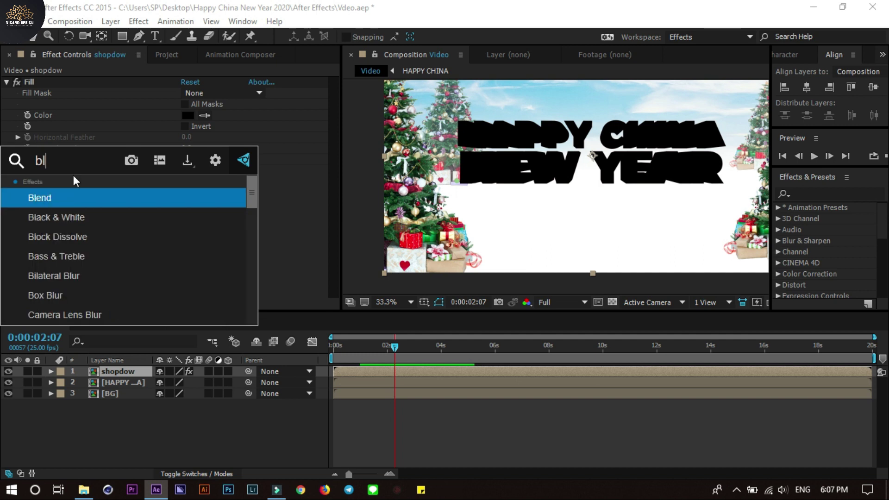
type("u")
scroll(99, 208, "down", 3)
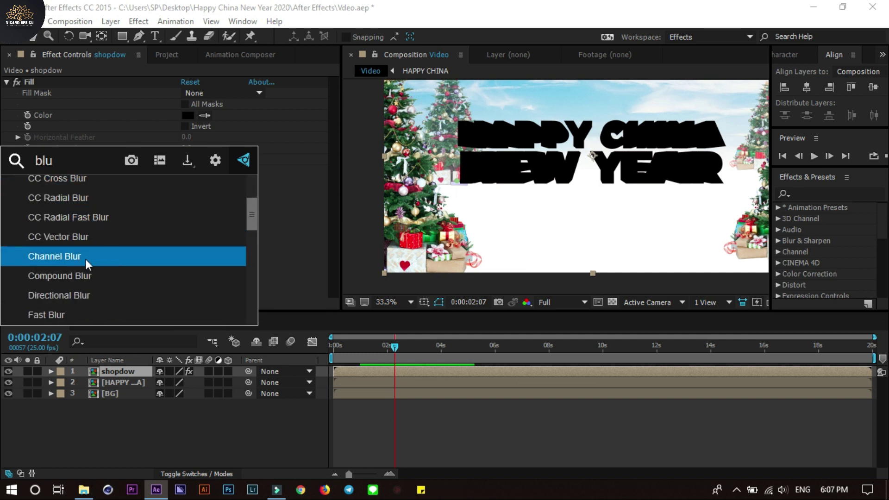
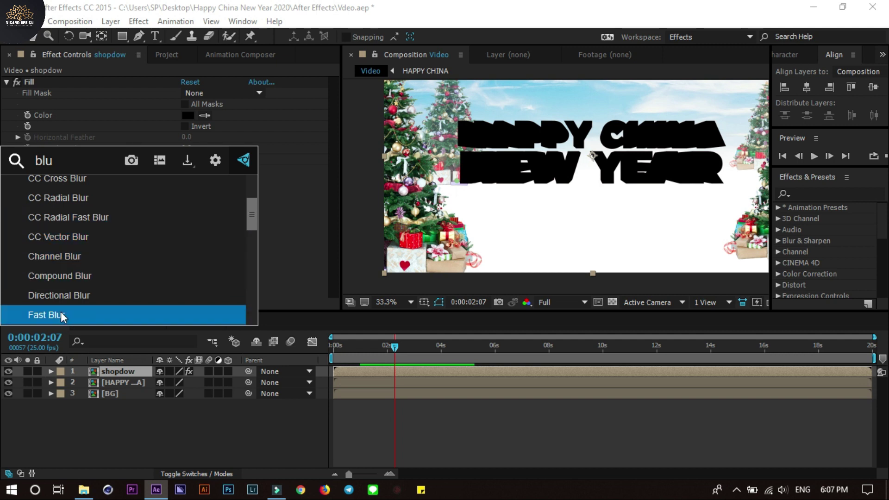
Try a CC Radial Blur on the shopdow layer, then undo and delete it
left_click(65, 198)
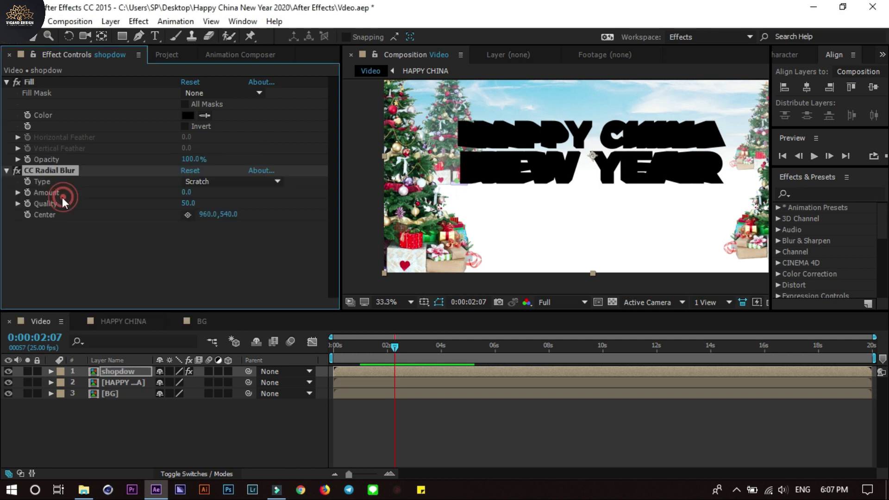
mouse_move(186, 191)
left_mouse_down()
mouse_move(236, 195)
mouse_move(155, 204)
left_mouse_up()
key("ctrl+z")
key("Delete")
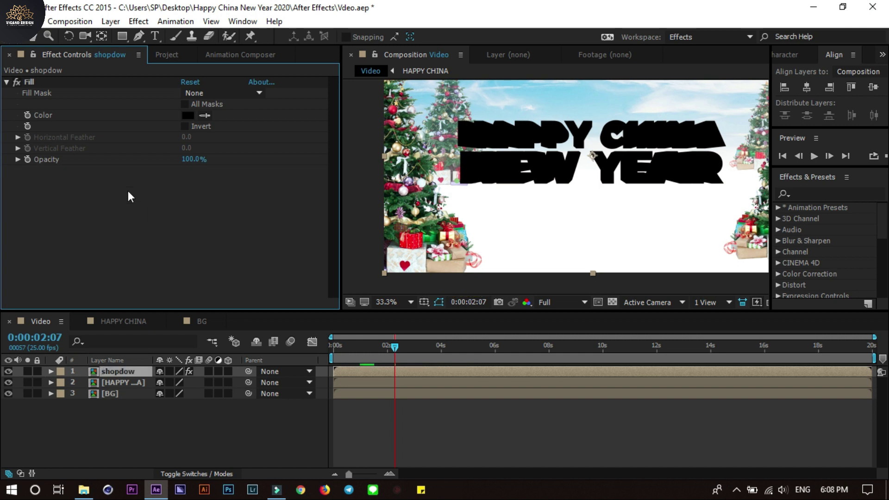
Apply Fast Blur to shopdow via the 'blu' effect search and set Blurriness to about 37
key("ctrl+space")
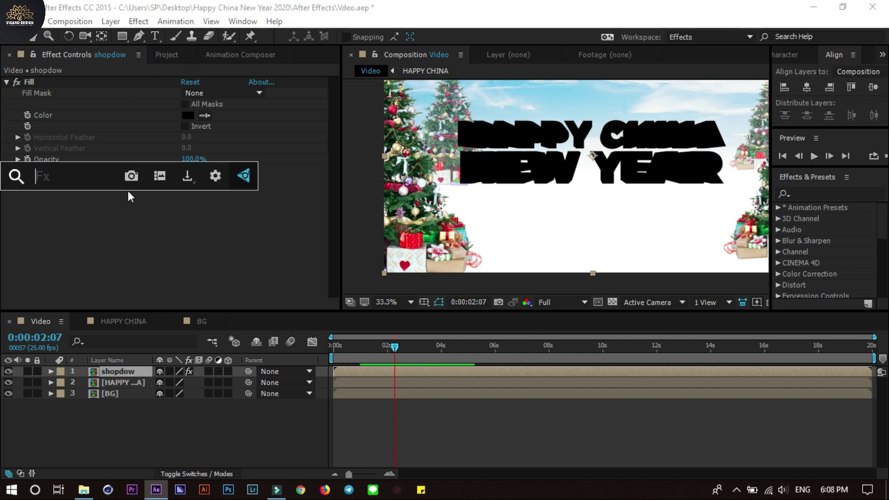
type("blu")
key("Down")
key("Down")
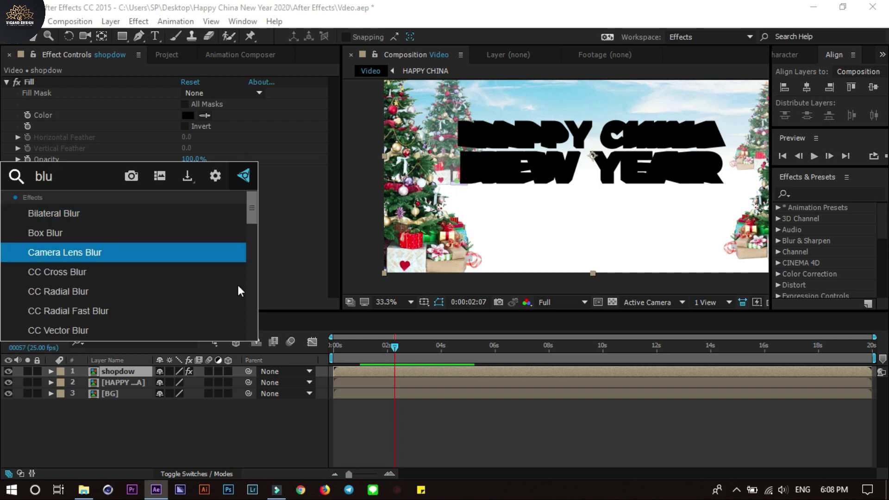
key("Down")
key("Down")
scroll(192, 297, "down", 1)
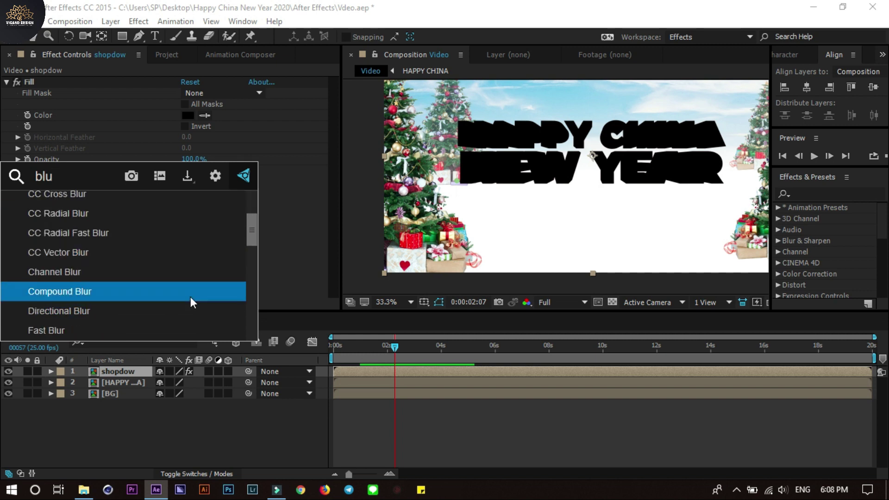
left_click(67, 328)
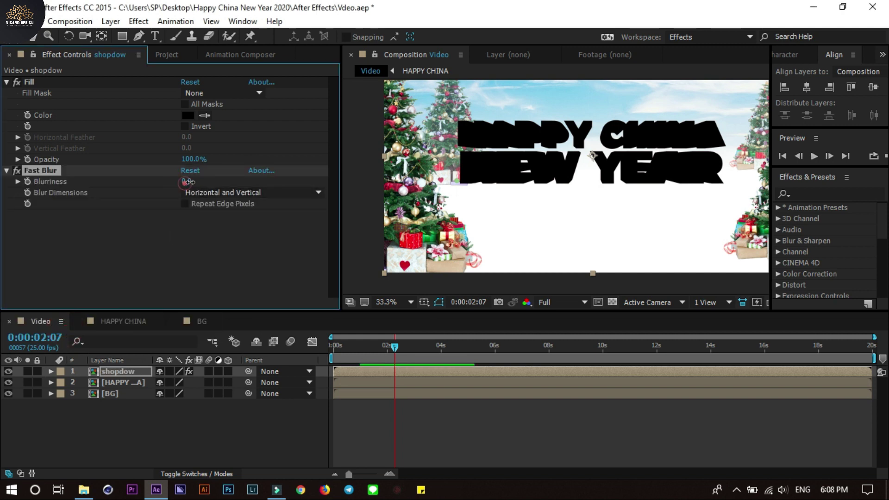
left_click_drag(187, 182, 201, 178)
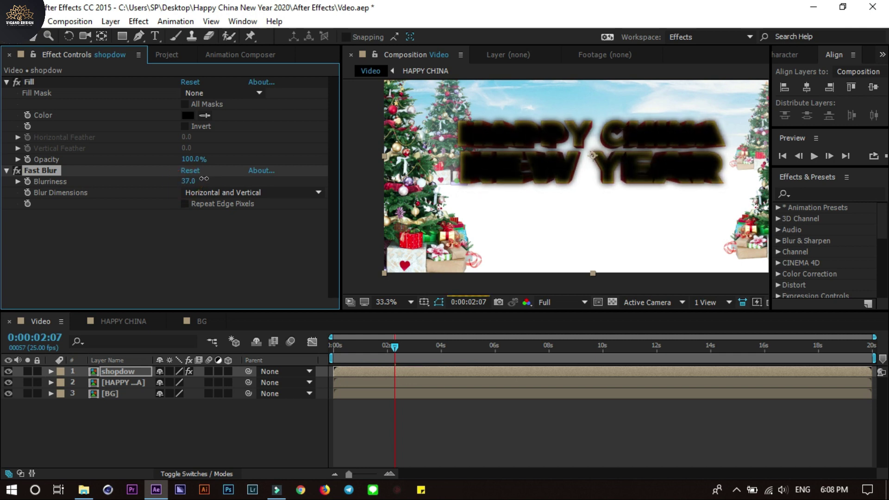
Add a new camera layer, Camera 1, to the composition
right_click(163, 429)
left_click(317, 302)
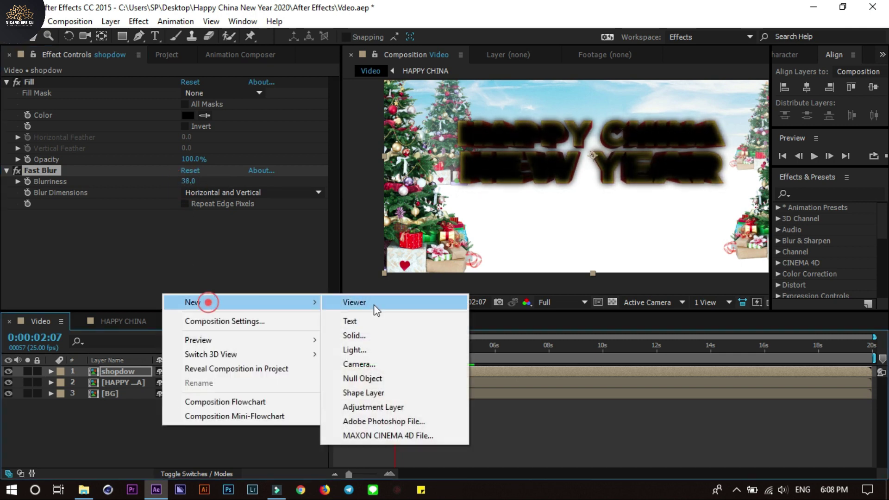
left_click(379, 363)
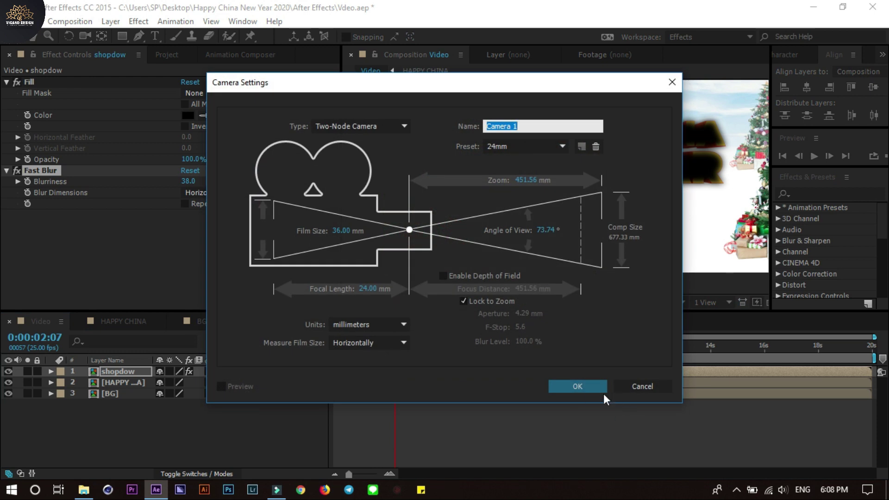
left_click(599, 388)
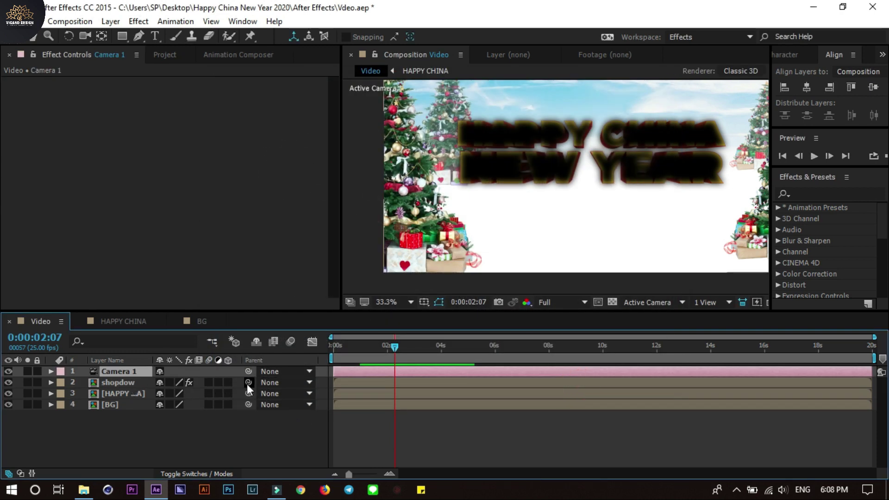
Make shopdow a 3D layer, orbit the view, and move the shadow down below the text
left_click(228, 381)
left_click(558, 157)
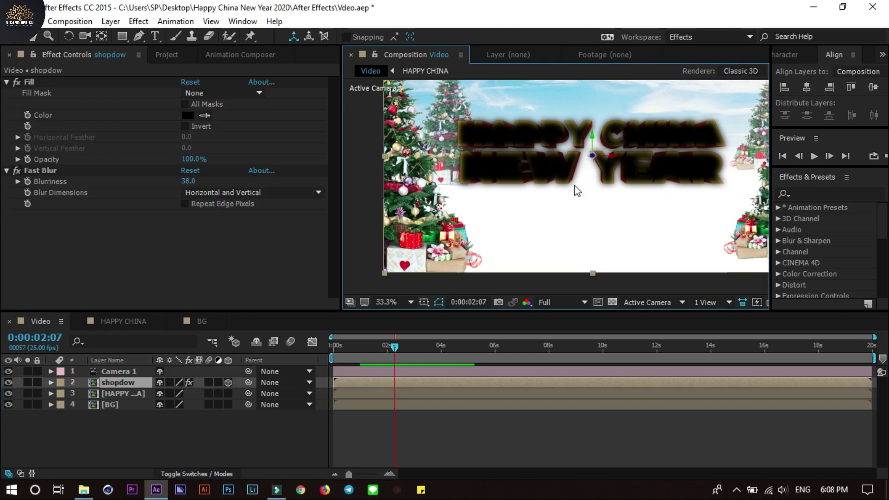
key("c")
left_click_drag(587, 213, 592, 155)
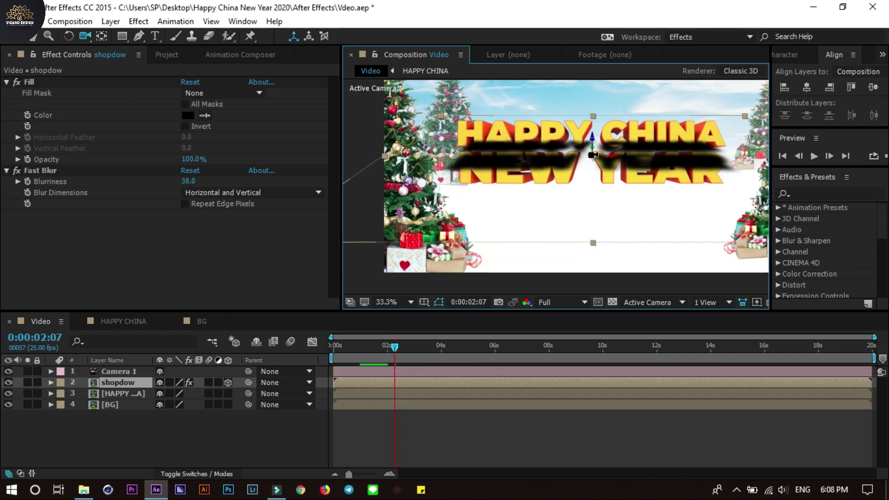
left_click(32, 37)
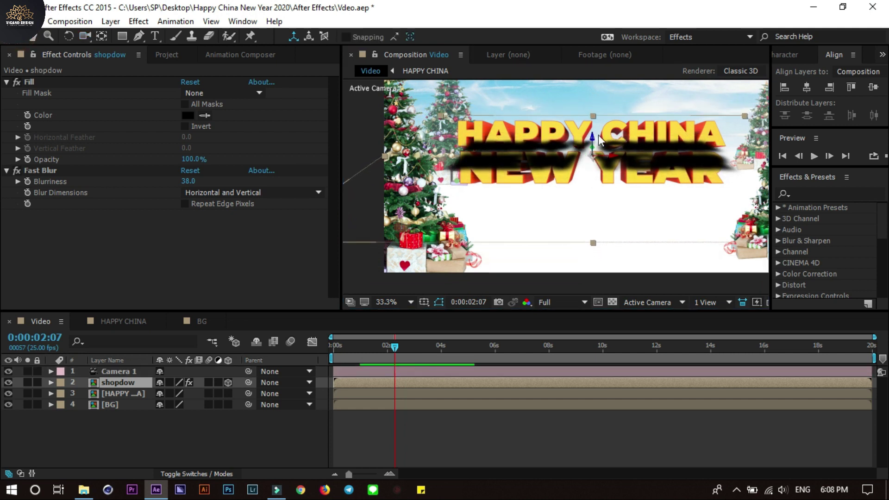
left_click_drag(591, 138, 596, 203)
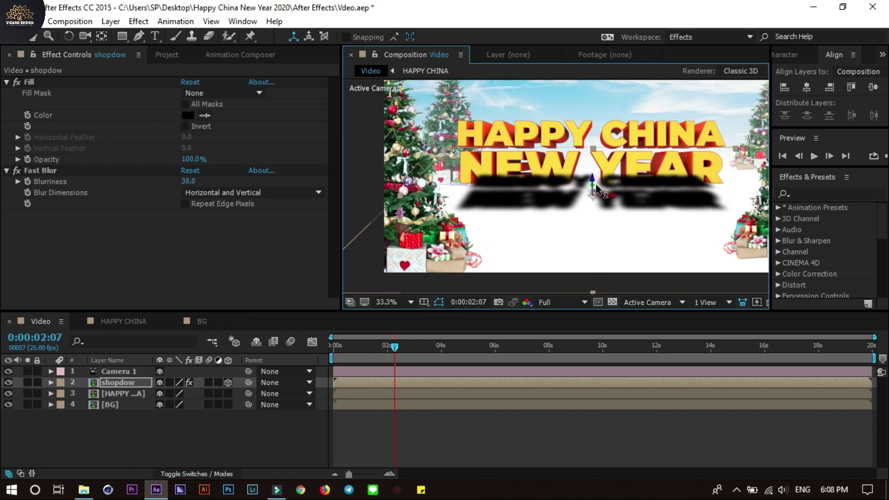
Move shopdow below the HAPPY CHINA layer and fine-tune the shadow's height
left_click_drag(114, 383, 118, 399)
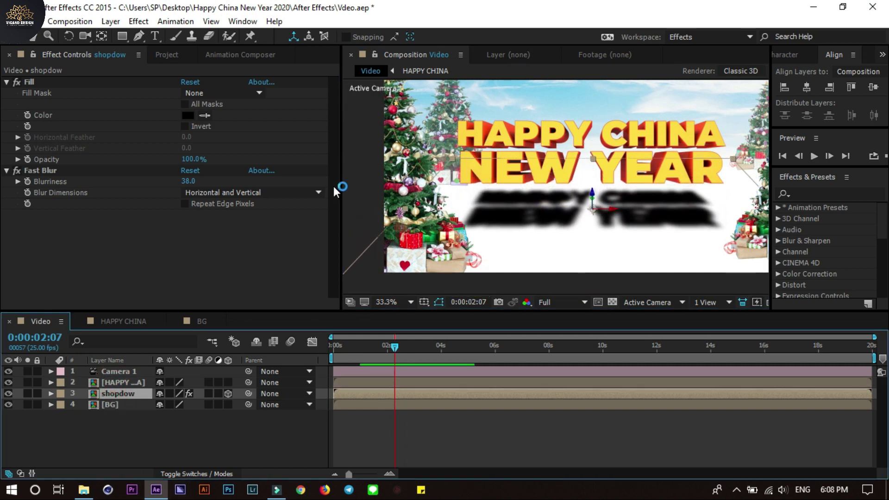
left_click_drag(593, 160, 594, 184)
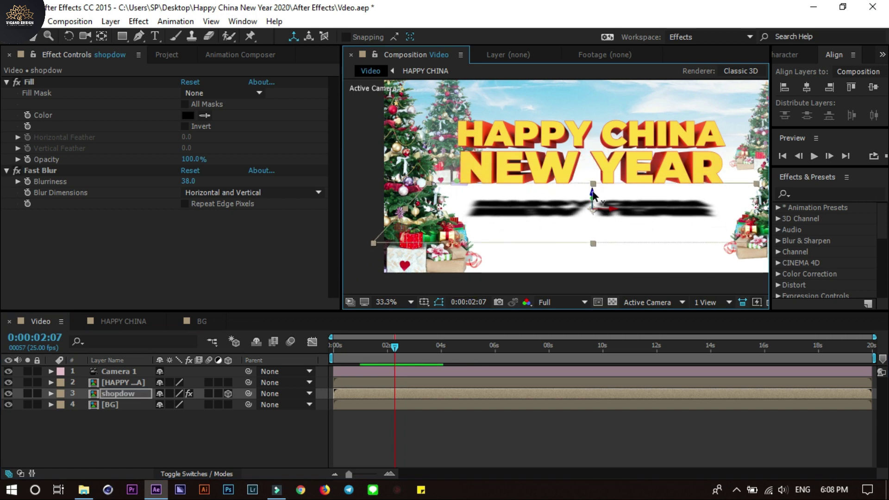
left_click_drag(593, 195, 592, 189)
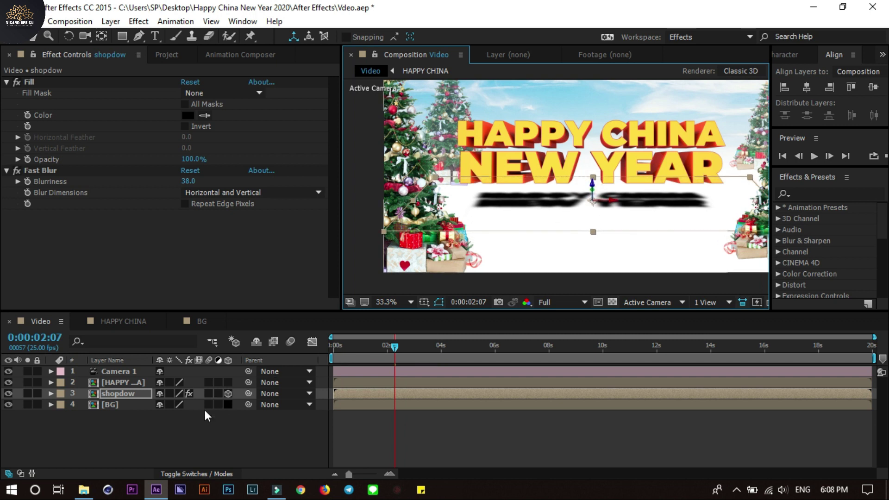
Scale the shopdow shadow to 112% and set its blend mode to Multiply
key("s")
left_click(215, 404)
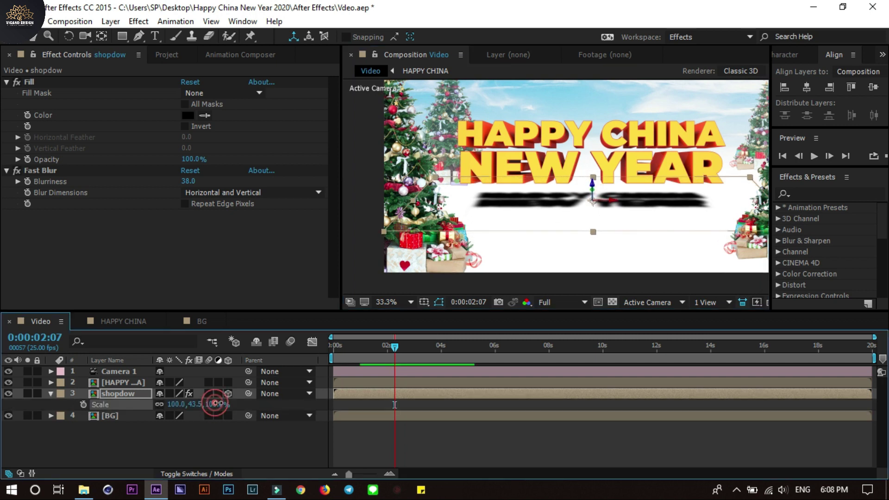
left_click_drag(215, 404, 224, 406)
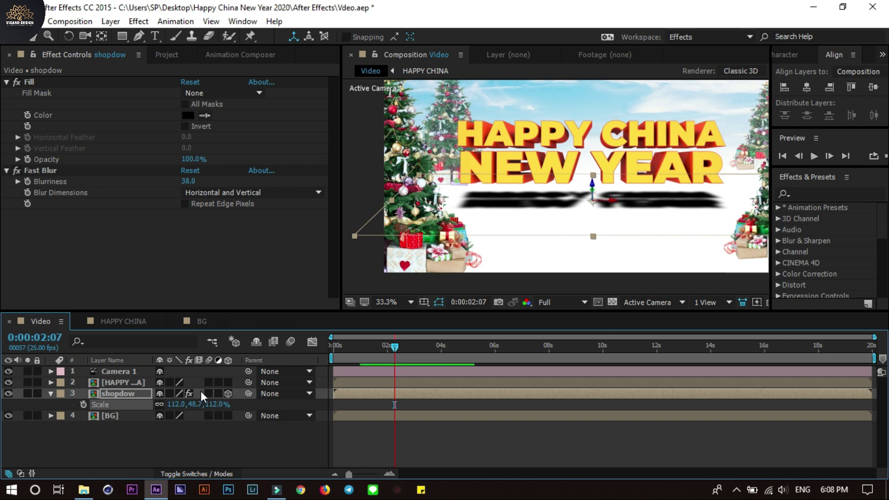
left_click(20, 473)
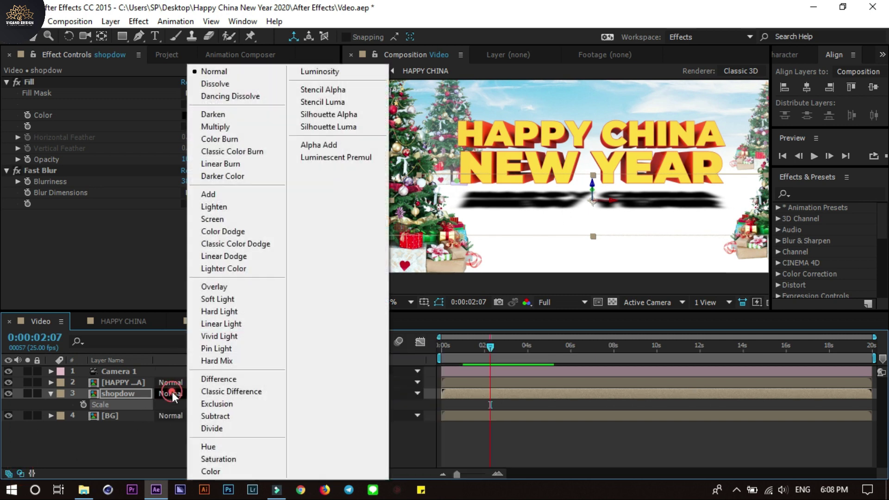
left_click(171, 394)
left_click(215, 126)
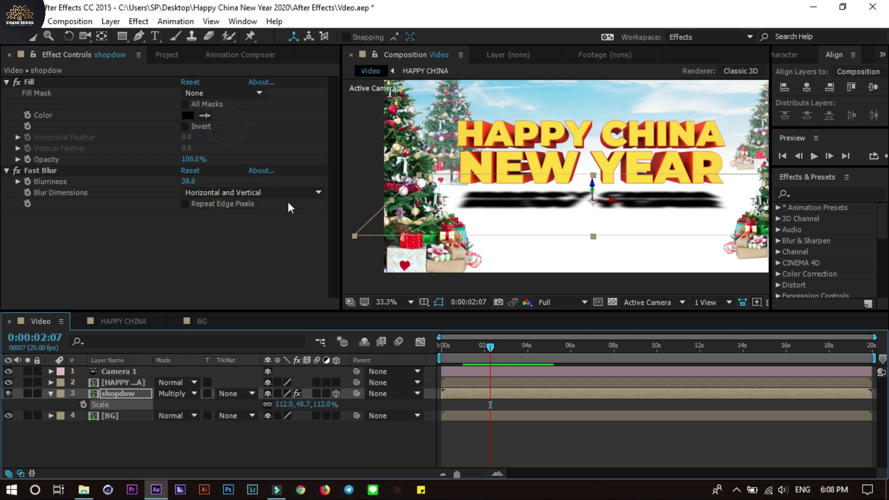
Lower the shopdow opacity to 15% and move the playhead back
key("t")
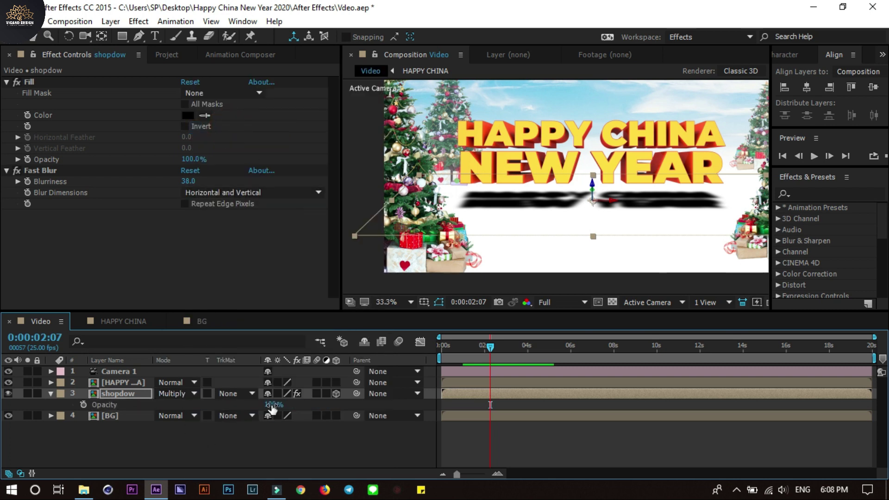
mouse_move(272, 404)
left_mouse_down()
mouse_move(216, 411)
mouse_move(227, 415)
left_mouse_up()
left_click(271, 404)
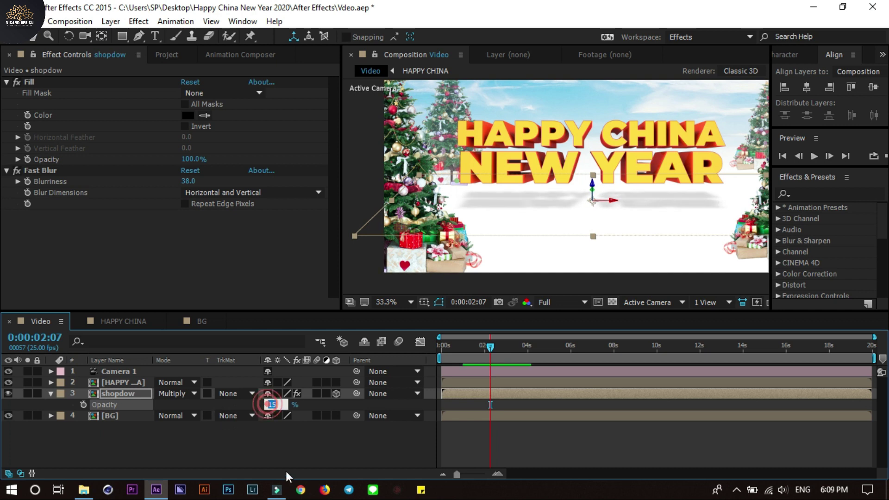
left_click(297, 460)
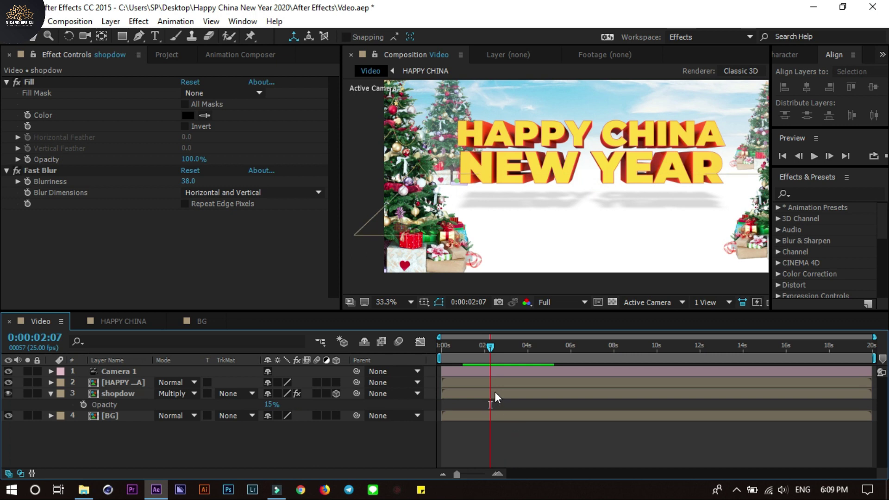
left_click_drag(485, 345, 442, 366)
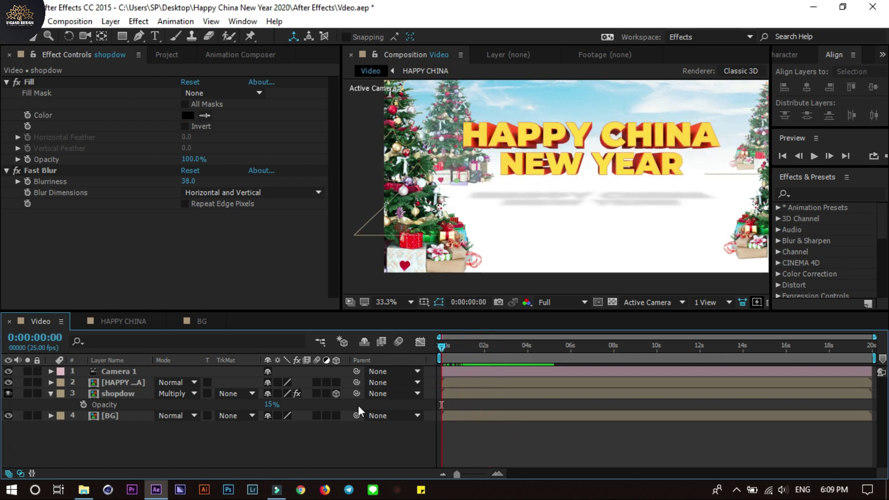
Set viewer resolution to Half and preview from the start, stopping around three seconds
left_click(440, 346)
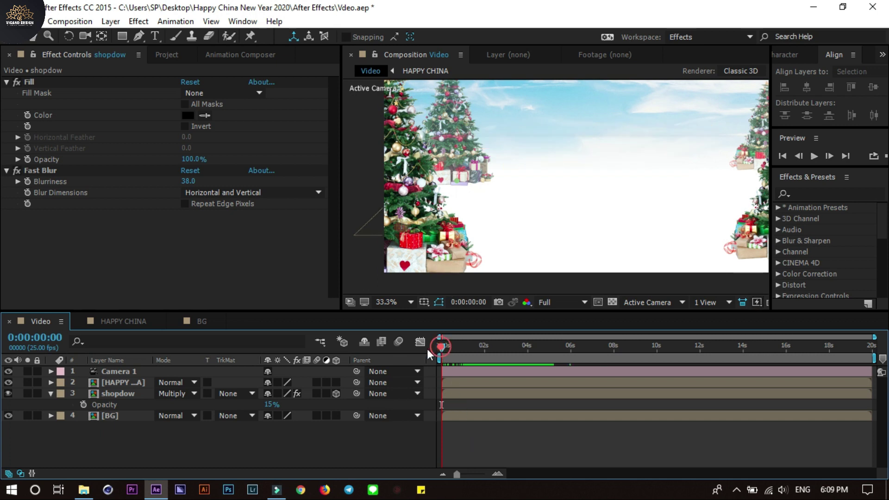
left_click(506, 436)
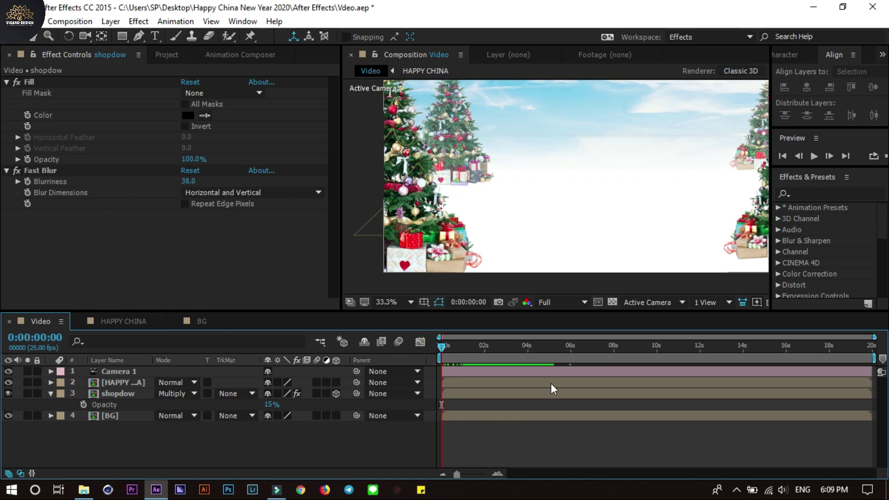
left_click(555, 302)
left_click(564, 315)
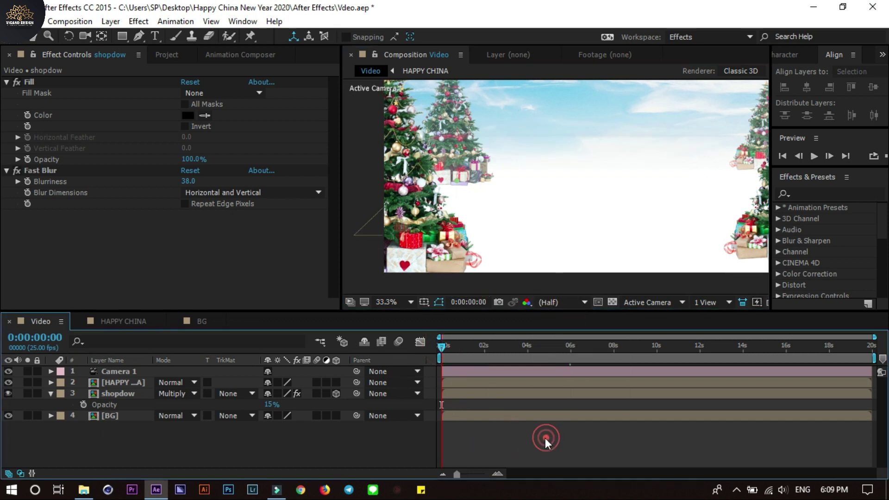
key("space")
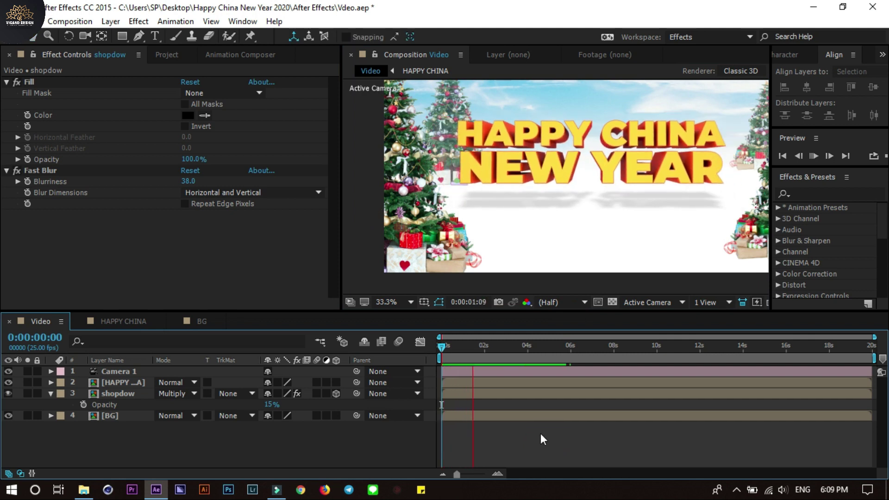
left_click(509, 352)
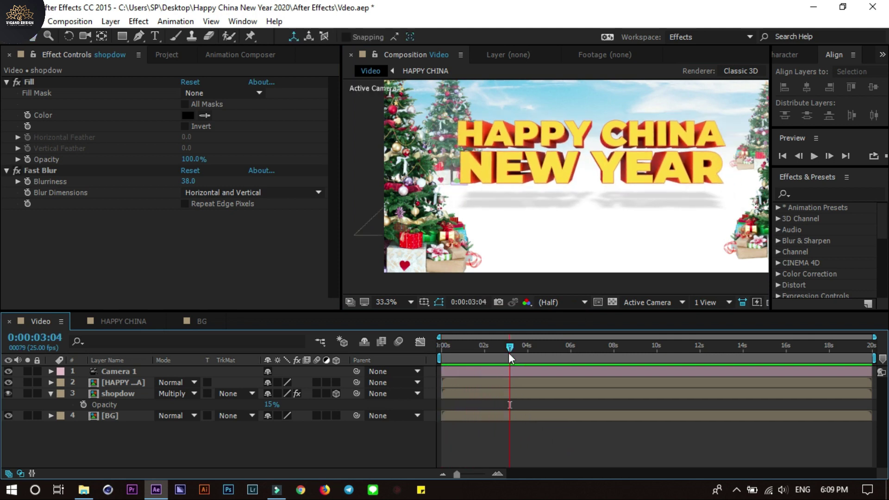
left_click_drag(490, 350, 470, 363)
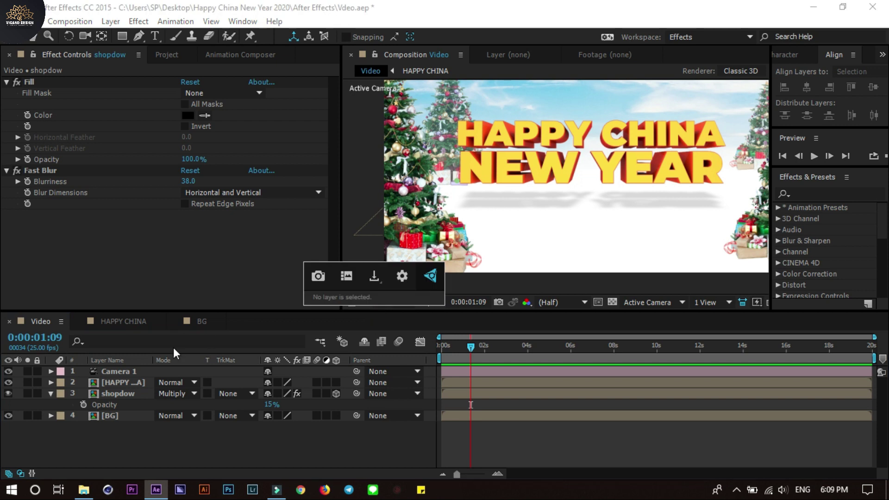
Apply CC Light Sweep to the HAPPY CHINA layer and set its direction to +19°
left_click(119, 383)
key("ctrl+space")
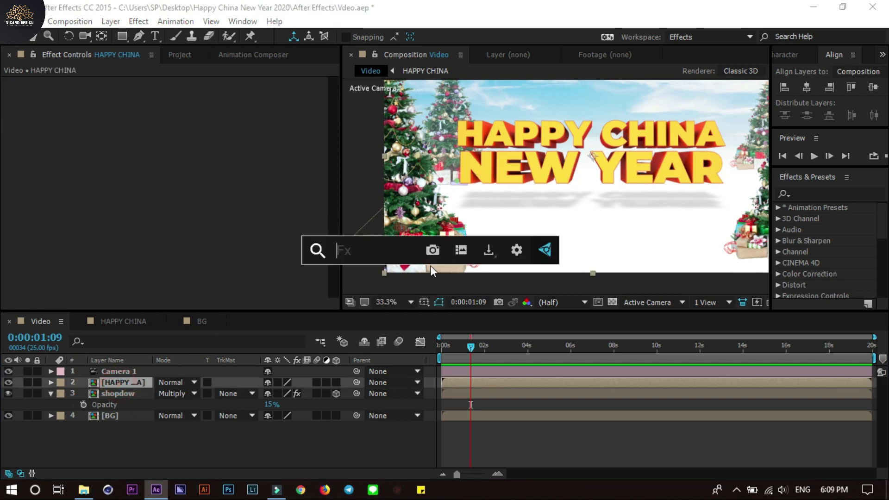
type("cc")
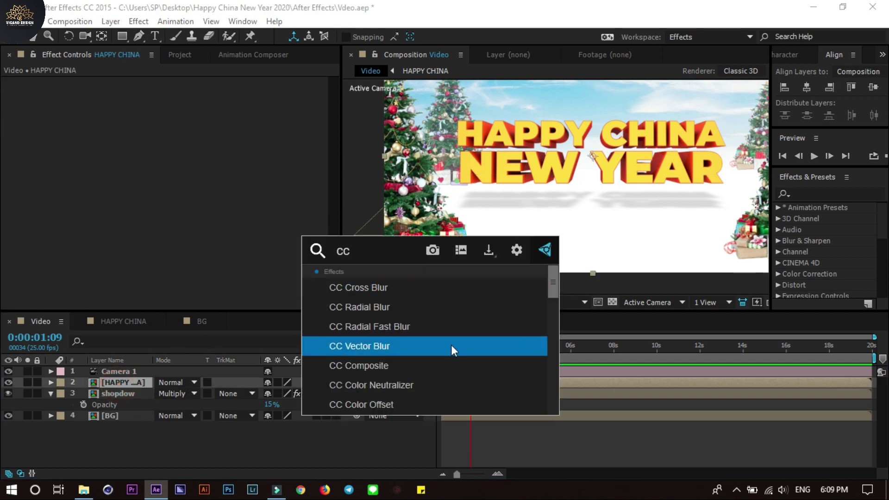
scroll(452, 346, "down", 2)
scroll(451, 346, "down", 2)
scroll(452, 346, "down", 2)
scroll(451, 350, "down", 1)
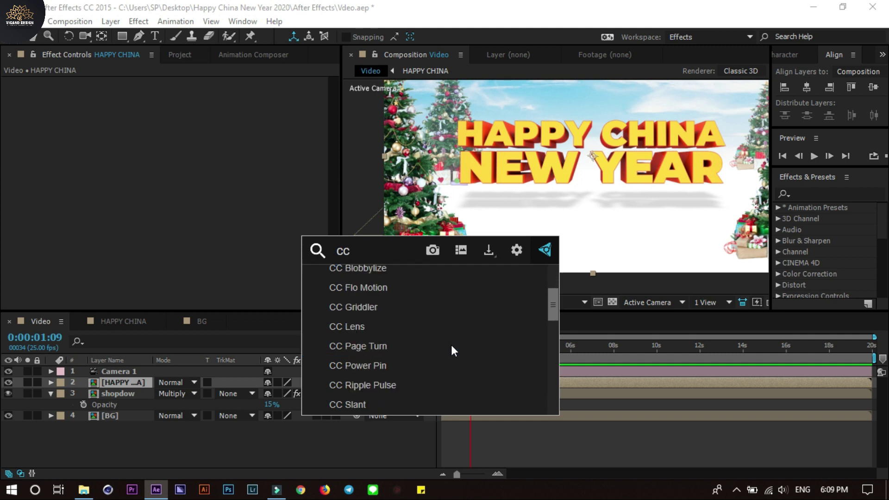
scroll(422, 327, "down", 3)
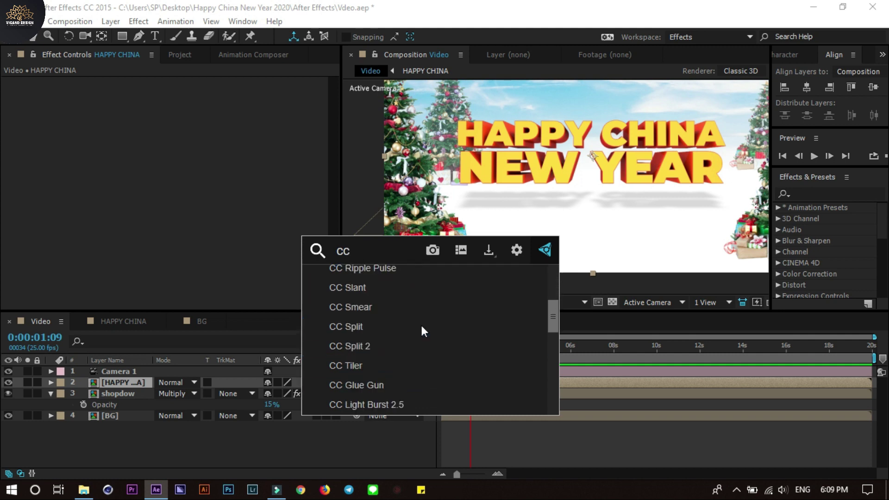
scroll(422, 327, "down", 2)
scroll(421, 326, "down", 2)
left_click(383, 367)
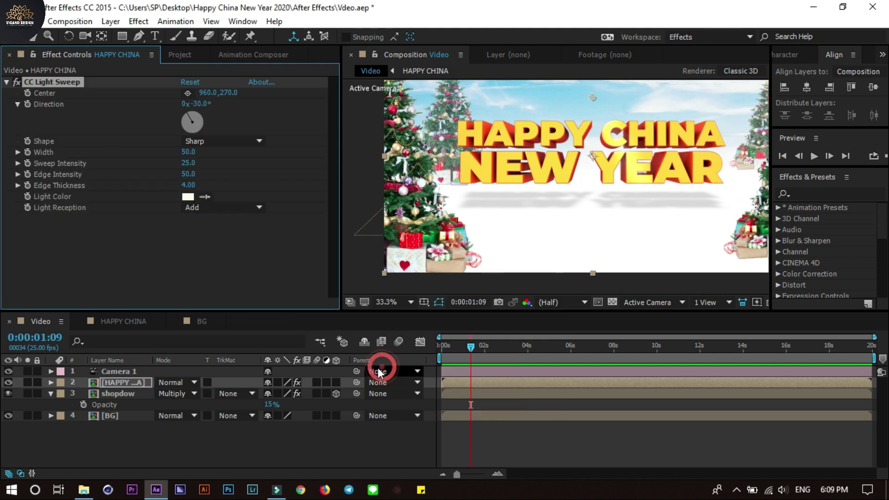
left_click_drag(194, 103, 231, 107)
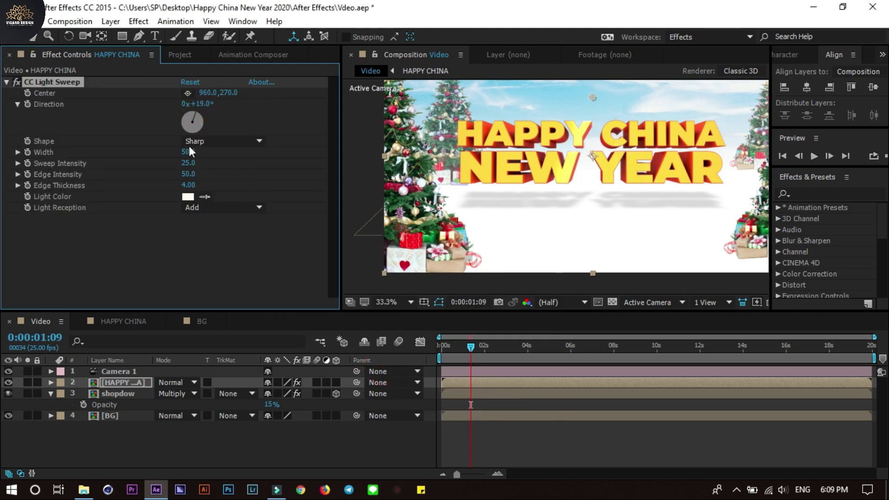
Keyframe the sweep Center from off-frame top-left to off-frame lower-right at 4 seconds, and widen the sweep to 62
mouse_move(469, 349)
left_mouse_down()
mouse_move(444, 355)
mouse_move(469, 346)
left_mouse_up()
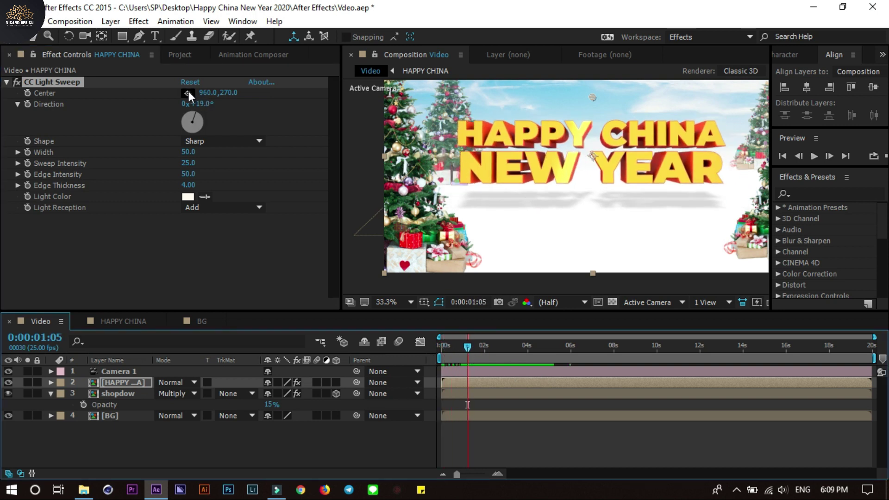
left_click(27, 93)
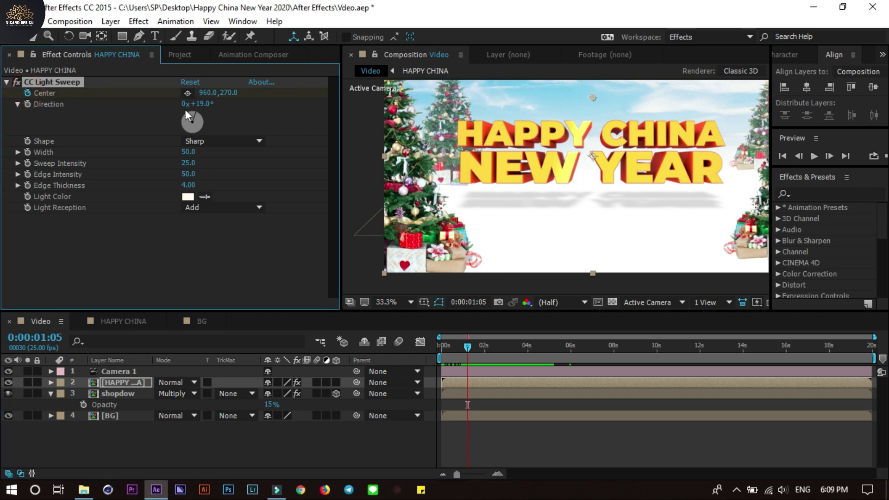
left_click(27, 93)
scroll(396, 153, "down", 2)
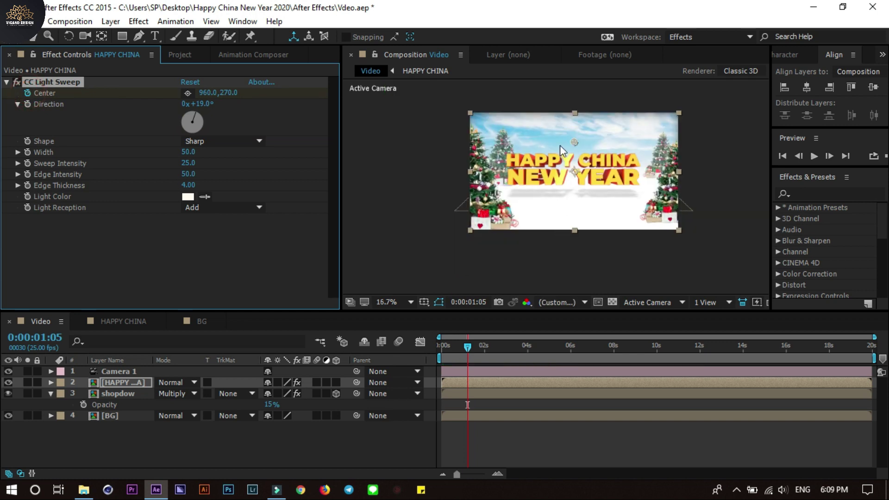
left_click_drag(574, 142, 462, 121)
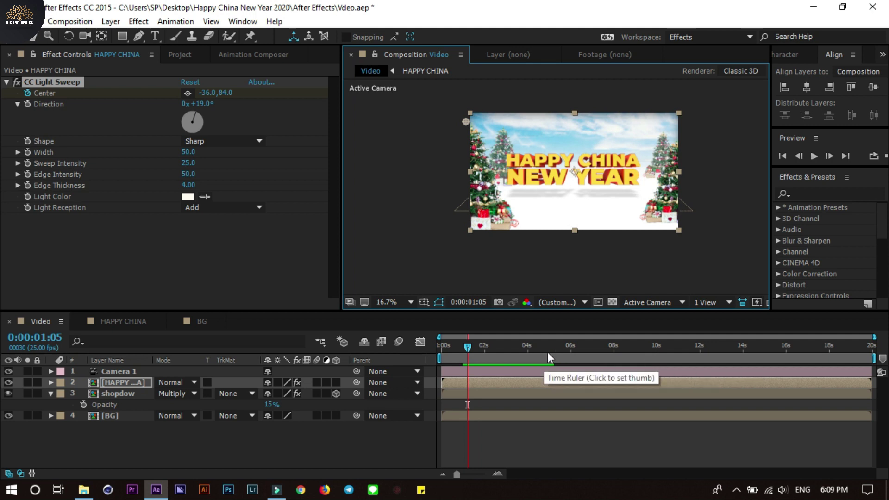
left_click(527, 347)
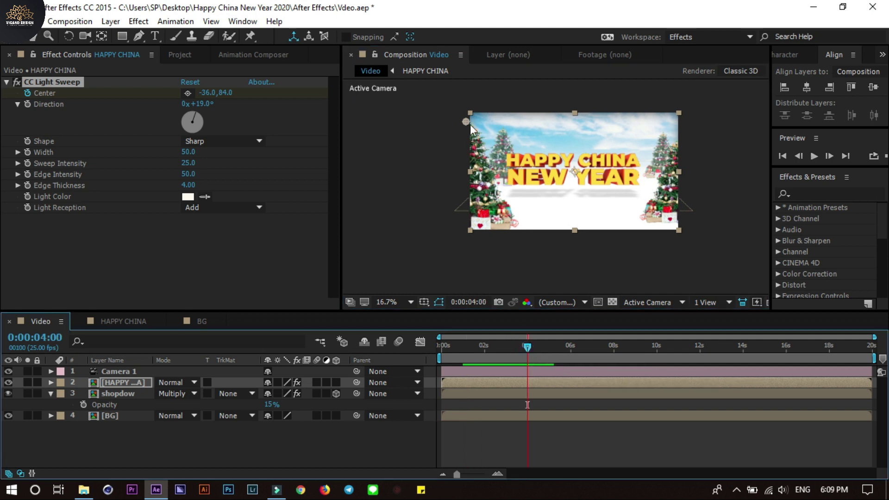
left_click_drag(467, 119, 693, 159)
key("period")
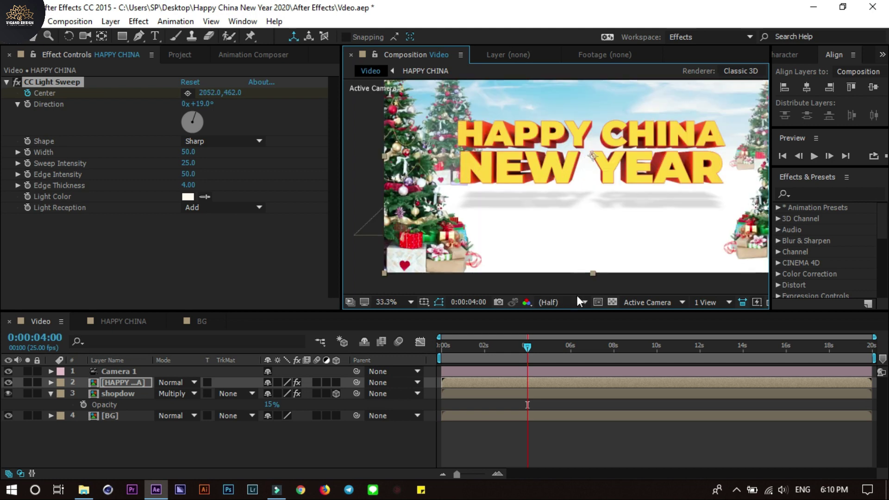
left_click_drag(523, 345, 485, 350)
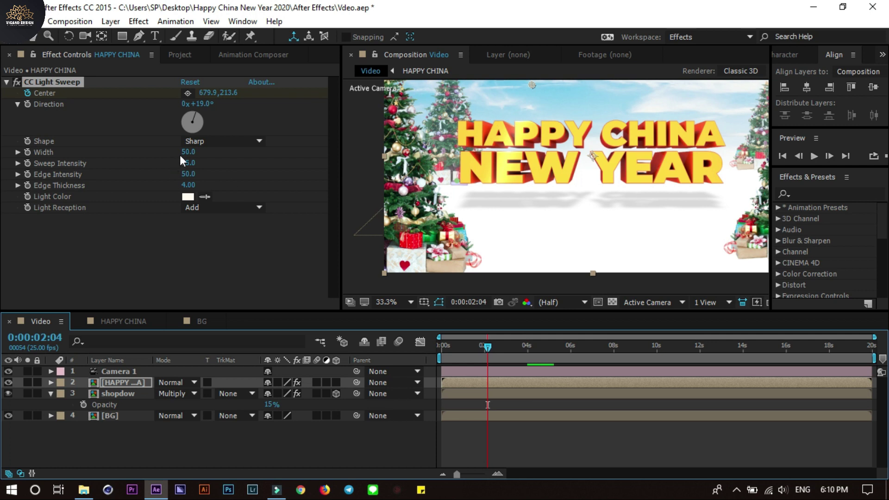
mouse_move(188, 152)
left_mouse_down()
mouse_move(204, 153)
mouse_move(194, 169)
mouse_move(165, 178)
mouse_move(182, 178)
mouse_move(175, 154)
left_mouse_up()
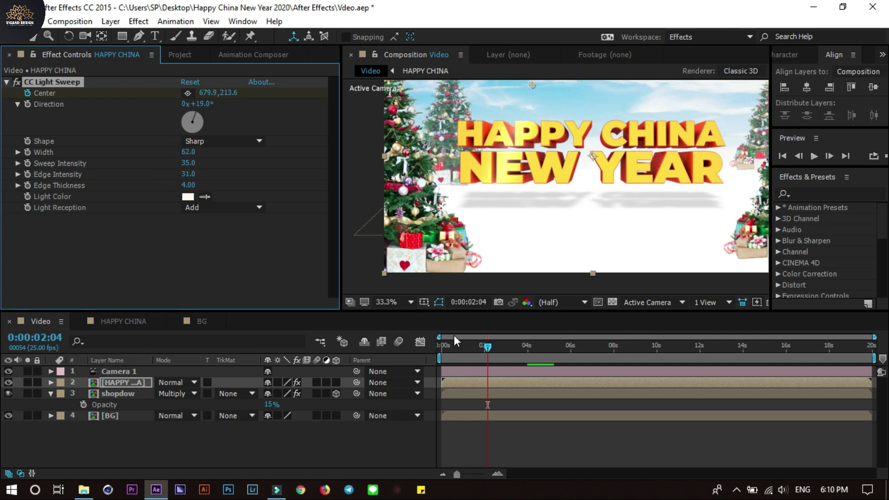
left_click_drag(491, 347, 401, 353)
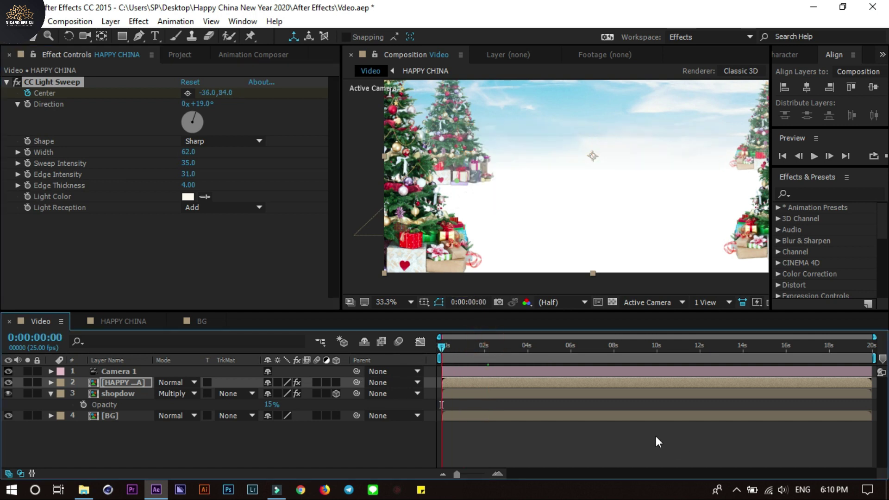
key("space")
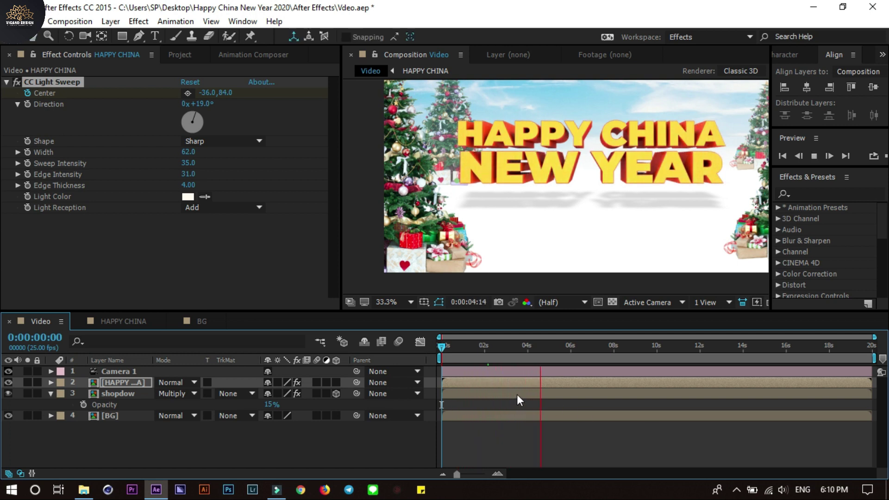
key("space")
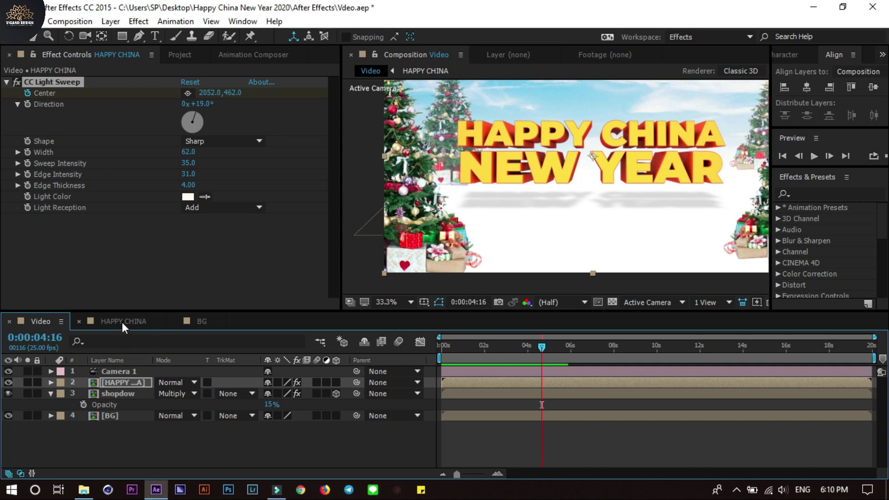
left_click(122, 321)
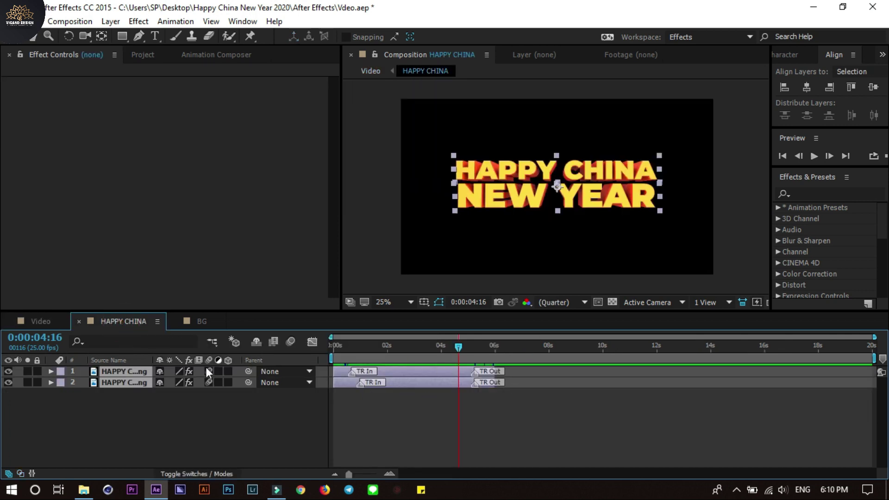
left_click(44, 323)
Retime the Center keyframes to about 00:01 and 5 seconds and apply Easy Ease to both
left_click(513, 382)
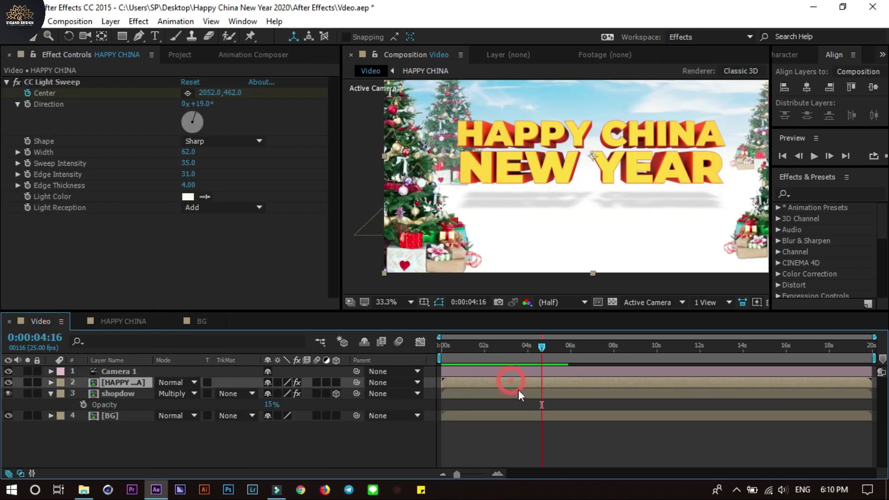
key("u")
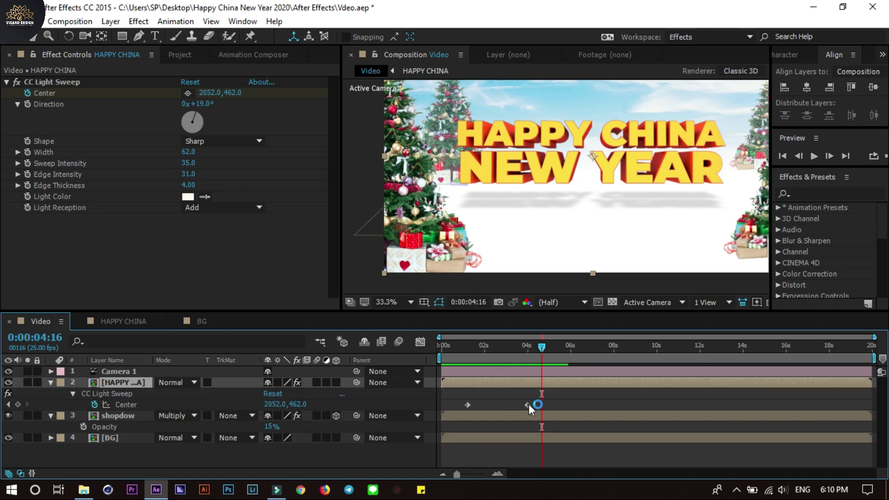
left_click(528, 404)
left_click_drag(529, 404, 545, 406)
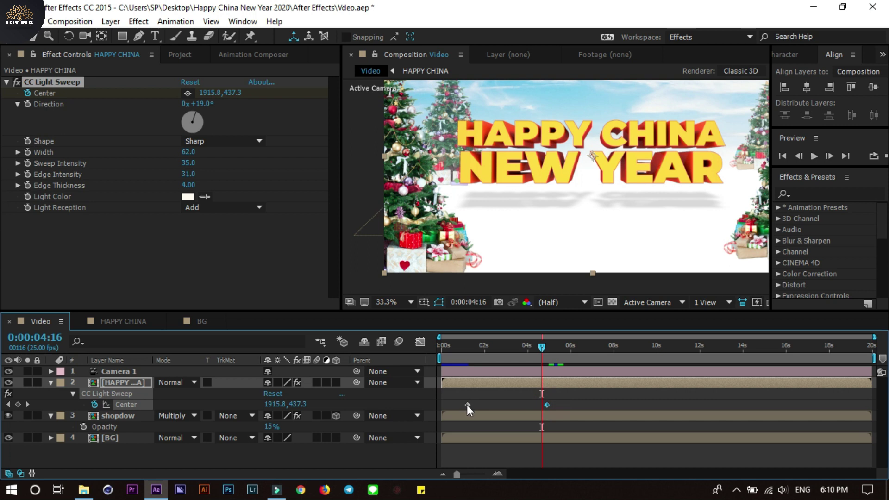
left_click_drag(466, 404, 550, 414)
right_click(547, 403)
mouse_move(571, 393)
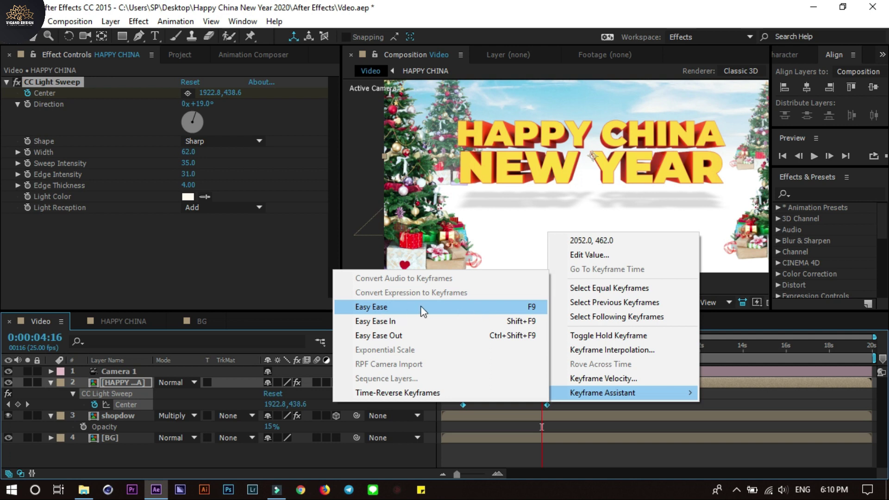
left_click(477, 310)
Preview the eased light sweep from the start, then bring up the Project panel
left_click_drag(545, 354, 414, 376)
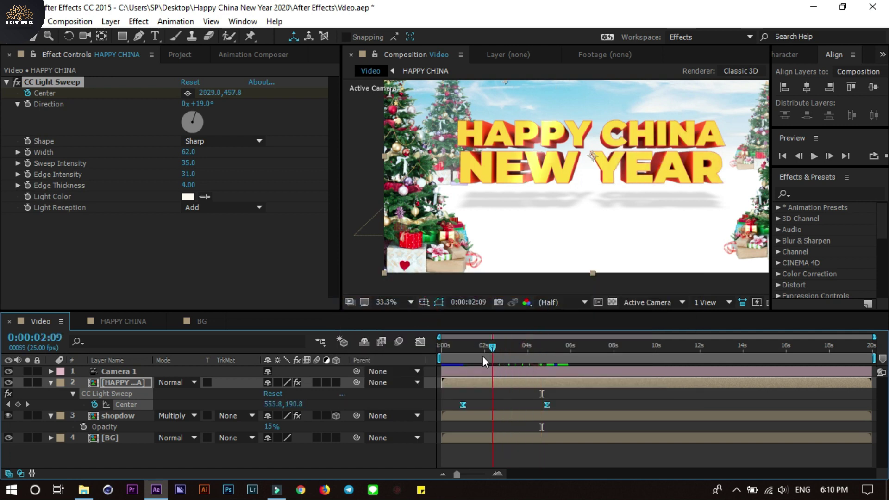
key("space")
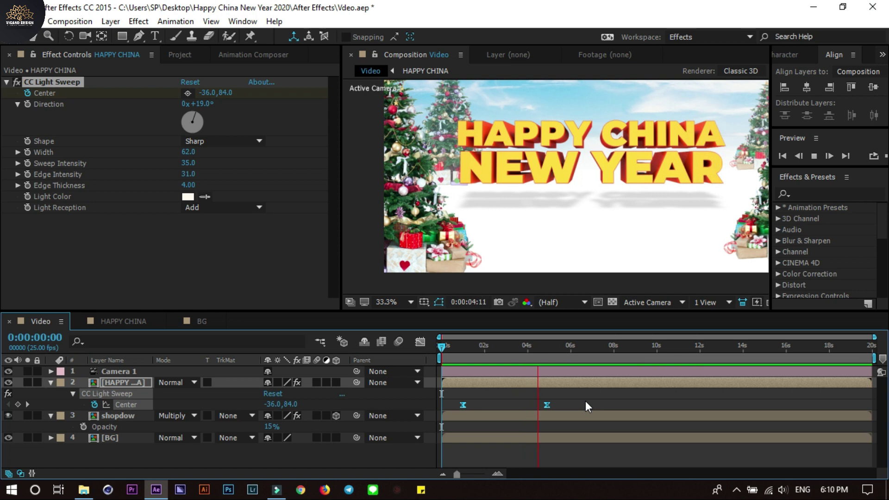
key("space")
left_click_drag(543, 350, 499, 368)
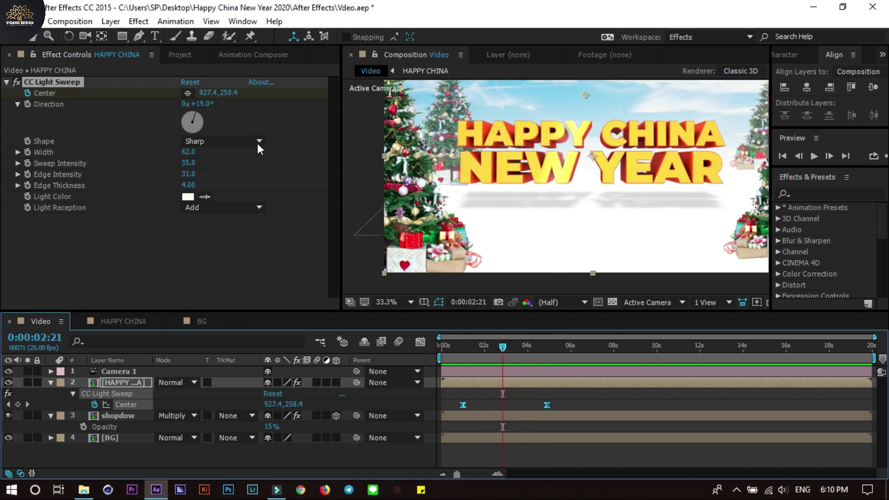
left_click(187, 54)
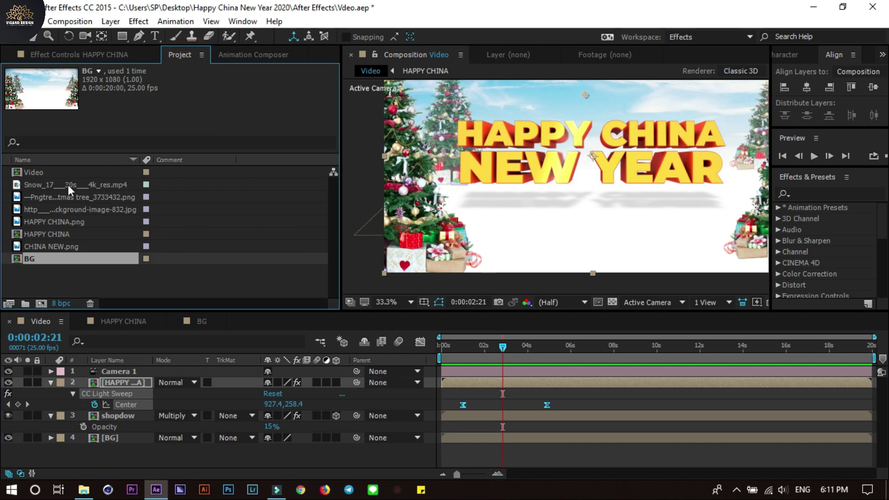
Add the Snow mp4 as the top layer with Screen blend mode
mouse_move(70, 185)
left_mouse_down()
mouse_move(111, 383)
mouse_move(111, 370)
left_mouse_up()
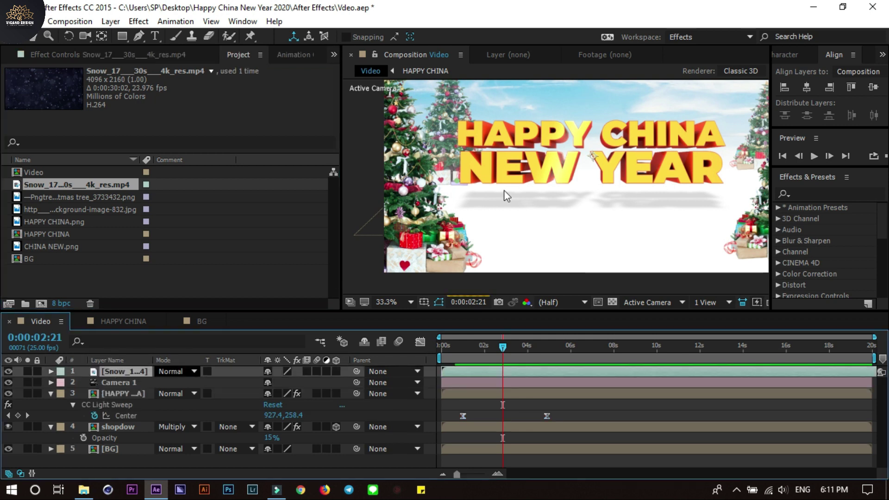
left_click(174, 372)
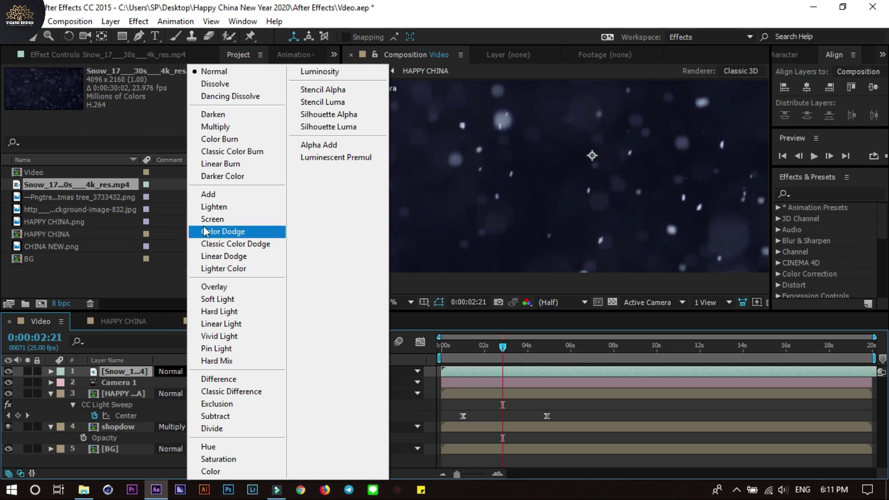
left_click(225, 220)
scroll(555, 206, "down", 2)
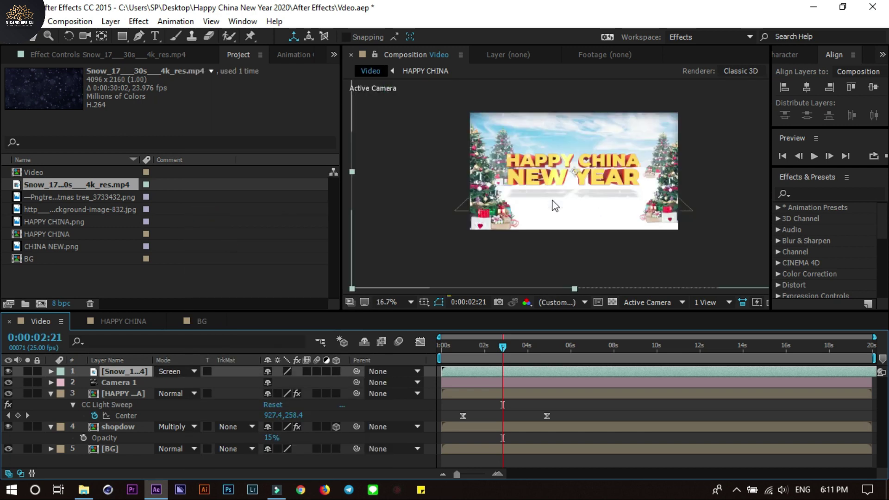
Scale the Snow layer down to 51% and enlarge the timeline panel
key("s")
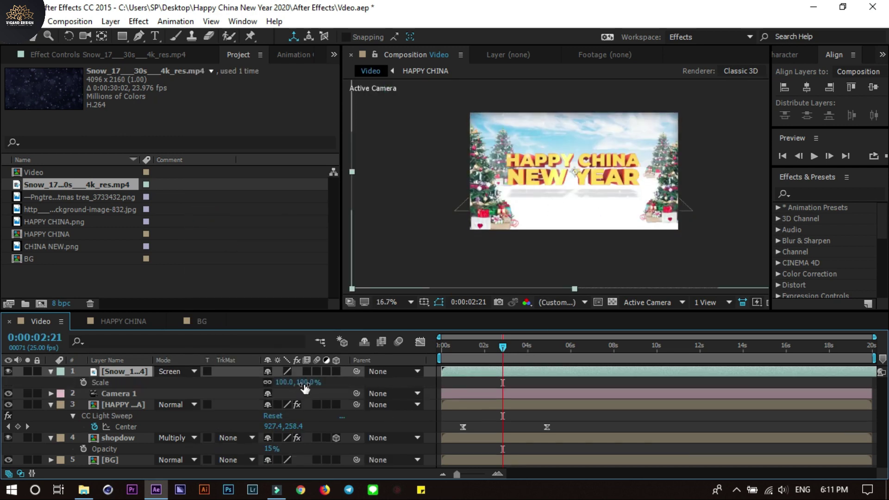
left_click_drag(279, 382, 271, 383)
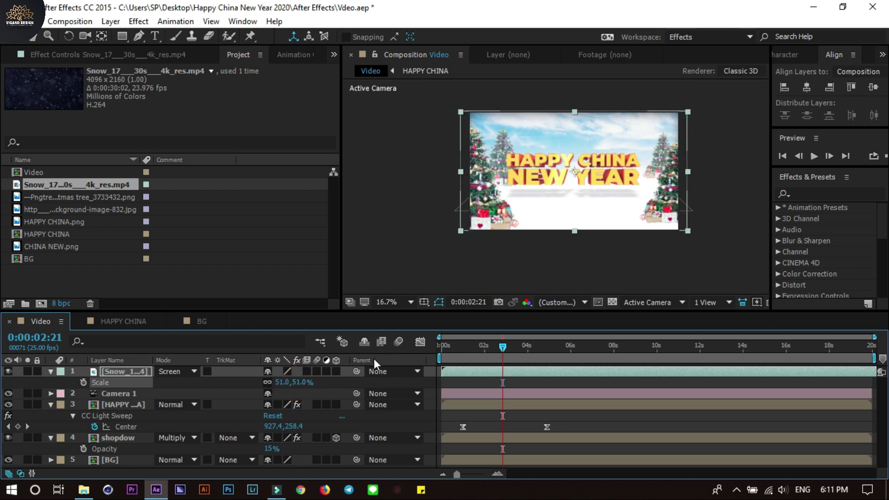
scroll(615, 192, "up", 2)
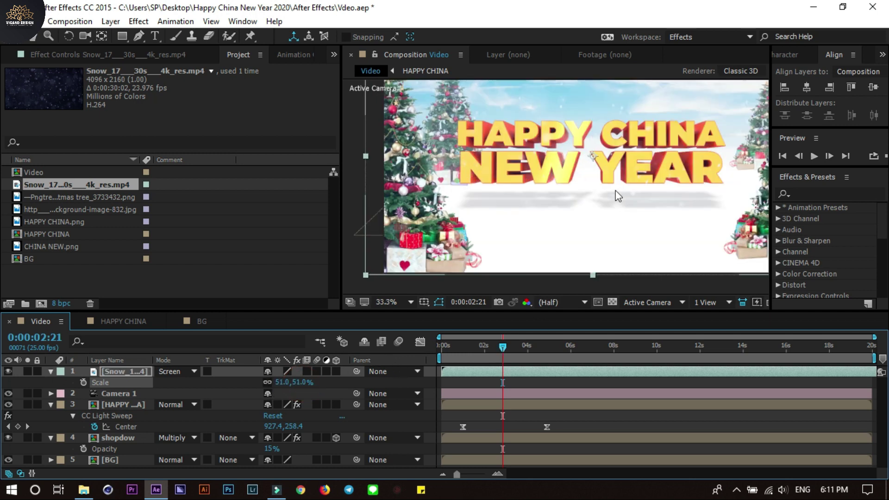
left_click_drag(580, 315, 553, 301)
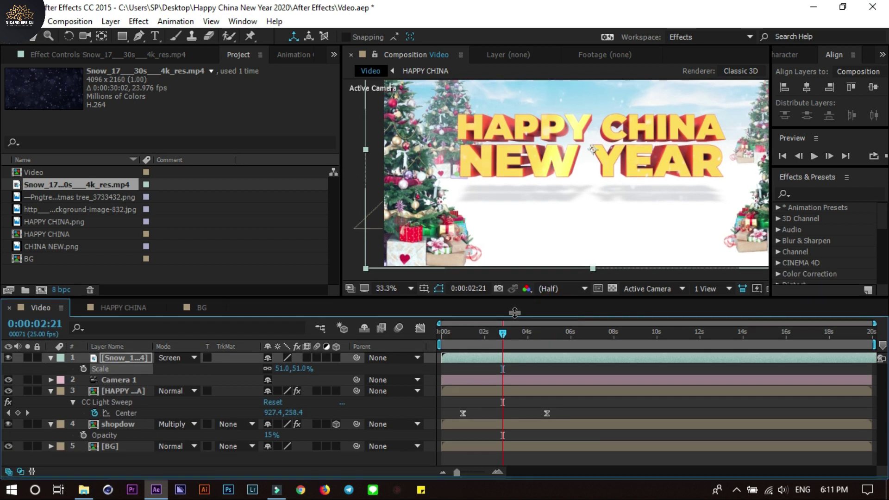
left_click(105, 381)
Pre-compose all selected layers into a new composition named 'Final Desgin'
right_click(111, 385)
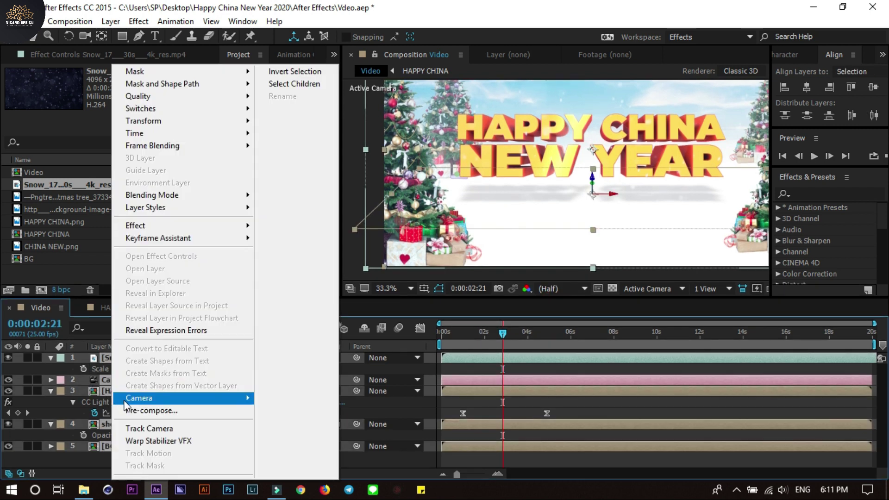
left_click(147, 411)
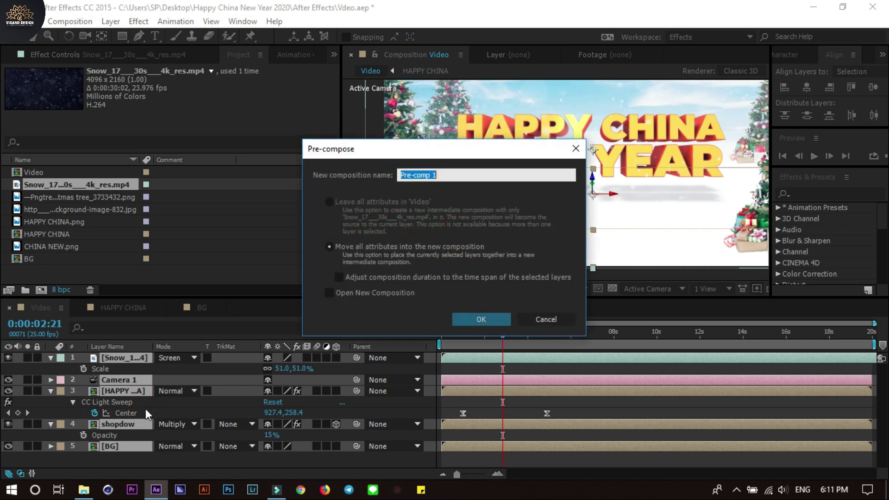
type("F")
key("BackSpace")
type("esgin")
key("Return")
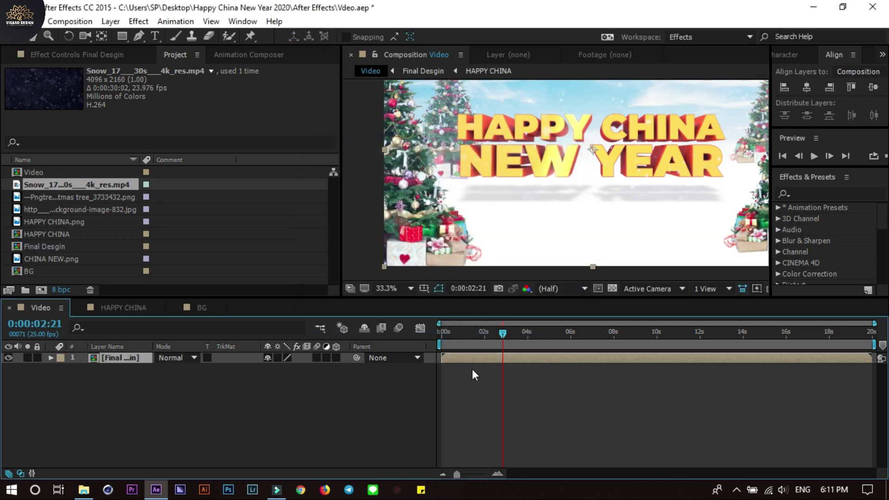
Enlarge the composition viewer and preview the final composition from near the start
left_click_drag(482, 332, 444, 331)
left_click(560, 288)
left_click(598, 381)
scroll(529, 144, "down", 2)
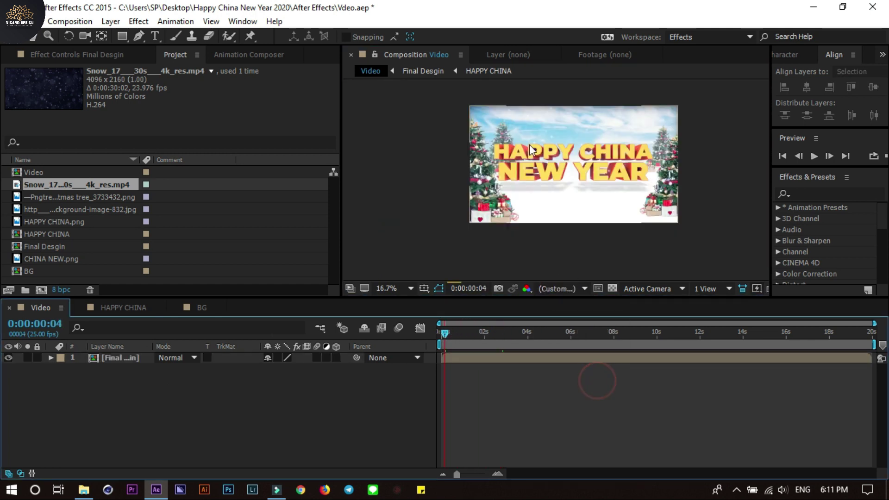
scroll(569, 140, "up", 2)
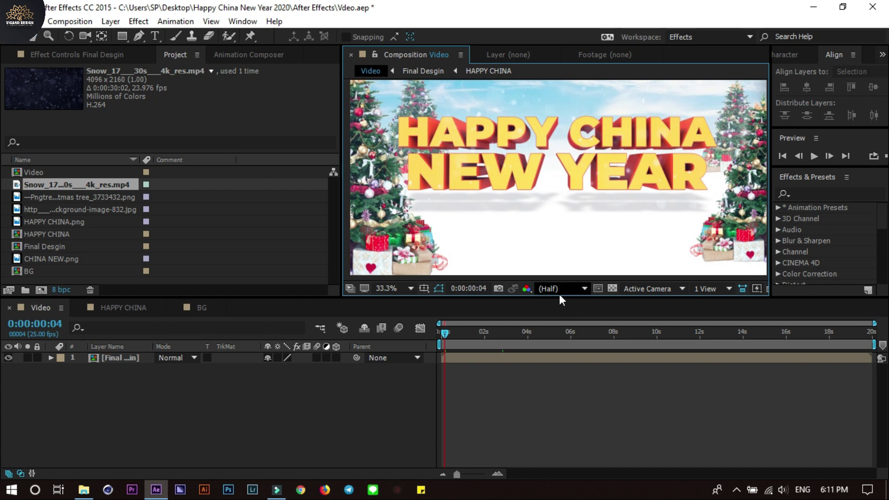
left_click_drag(560, 297, 546, 393)
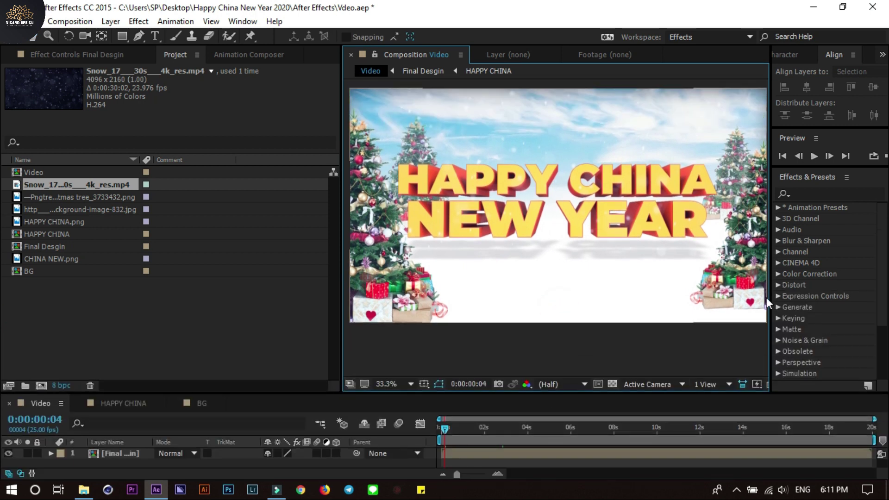
left_click_drag(768, 299, 829, 296)
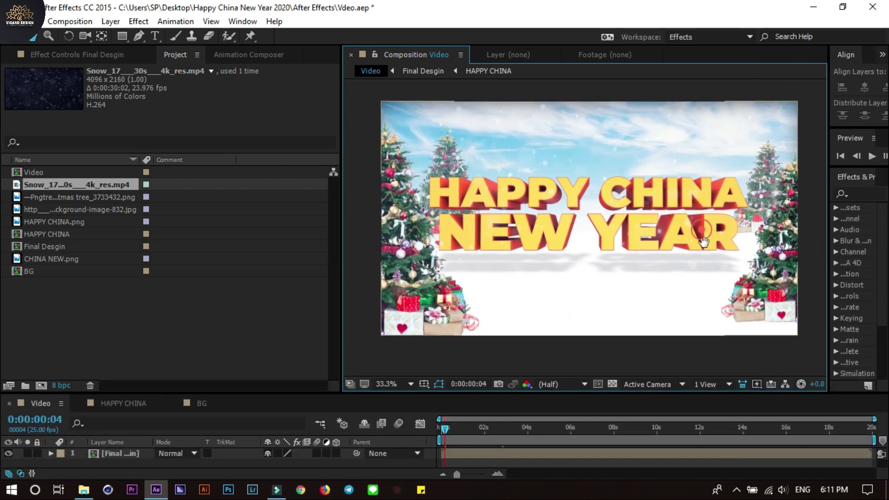
key("space")
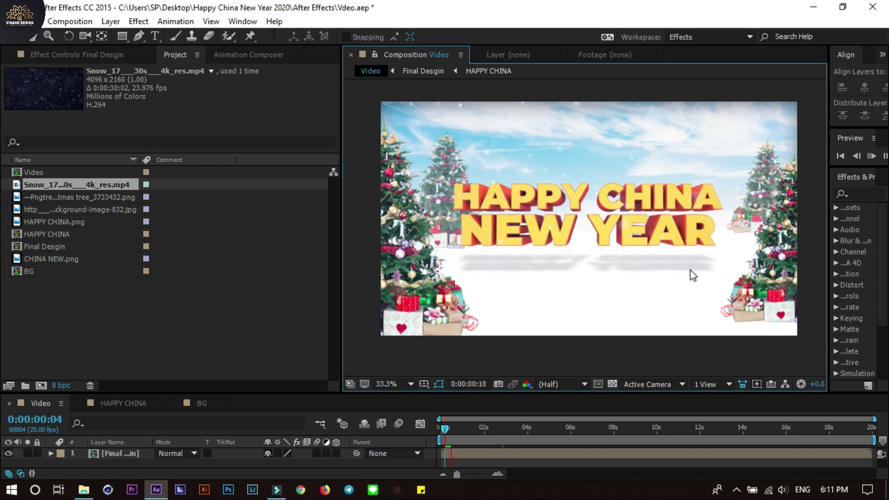
left_click(442, 429)
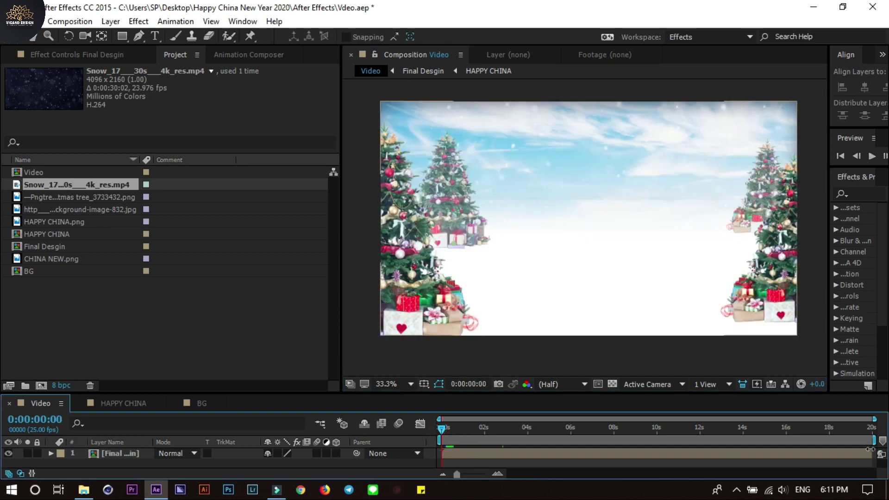
Trim the work area to about six seconds, preview it, and open the Animation Composer panel
left_click_drag(873, 439, 572, 439)
key("space")
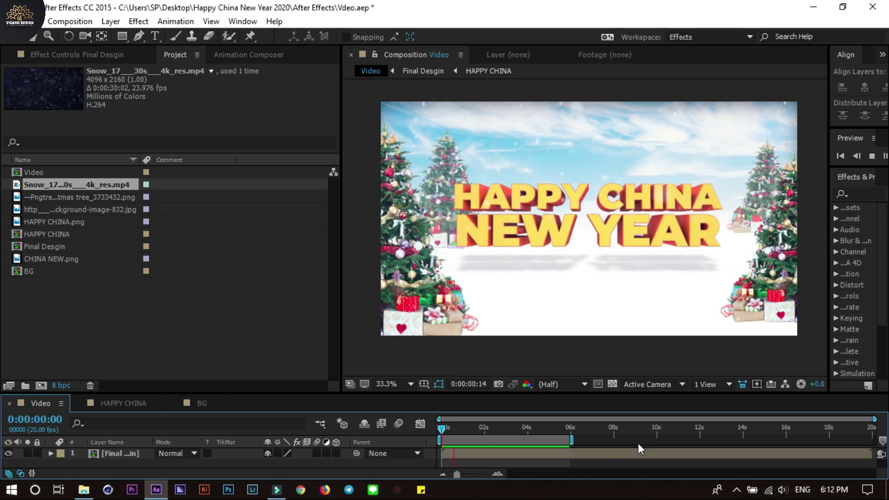
key("space")
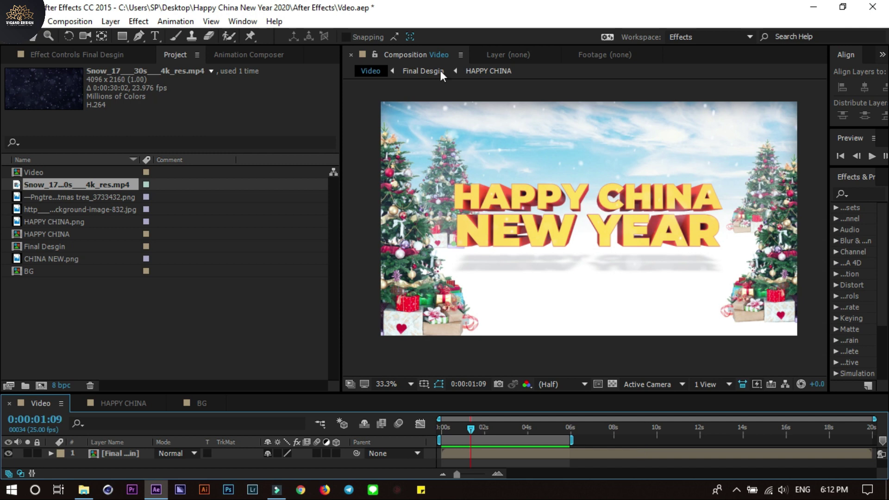
left_click(251, 56)
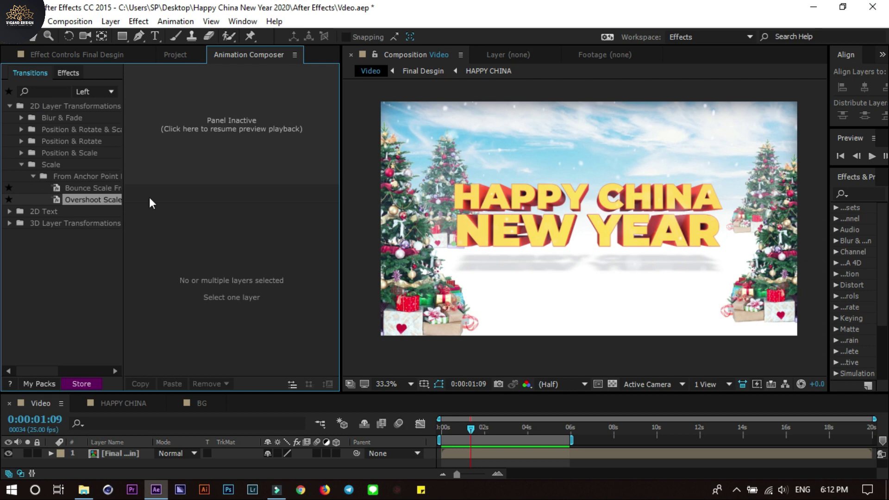